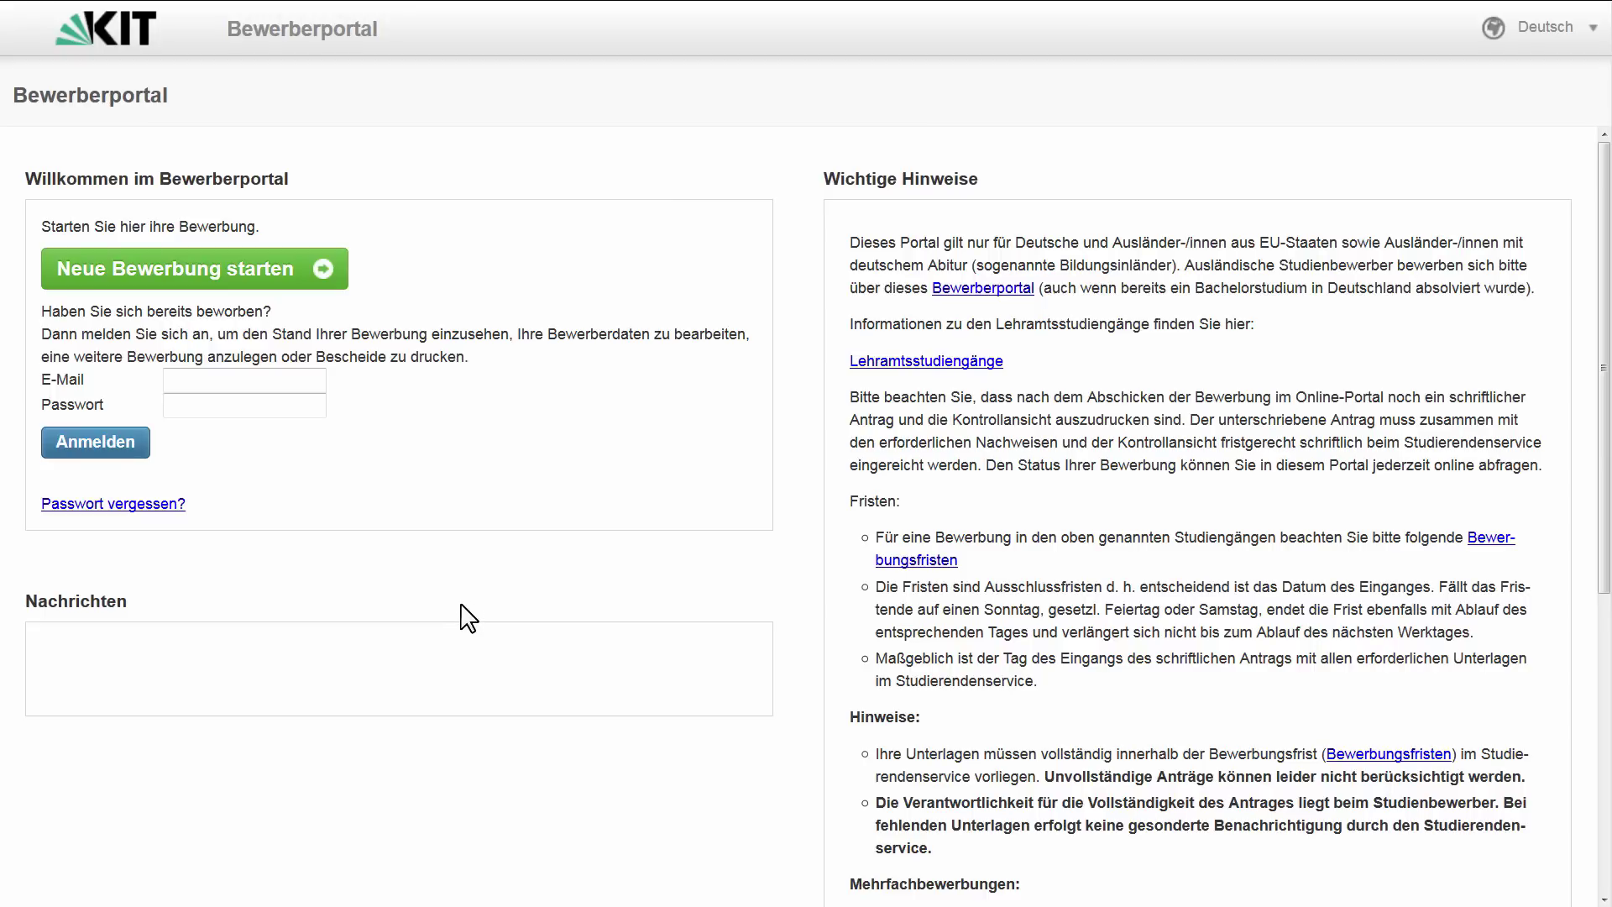
- Start a new application and pick Biologie – Bachelor Lehramt an Gymnasien from the course list
left_click(246, 281)
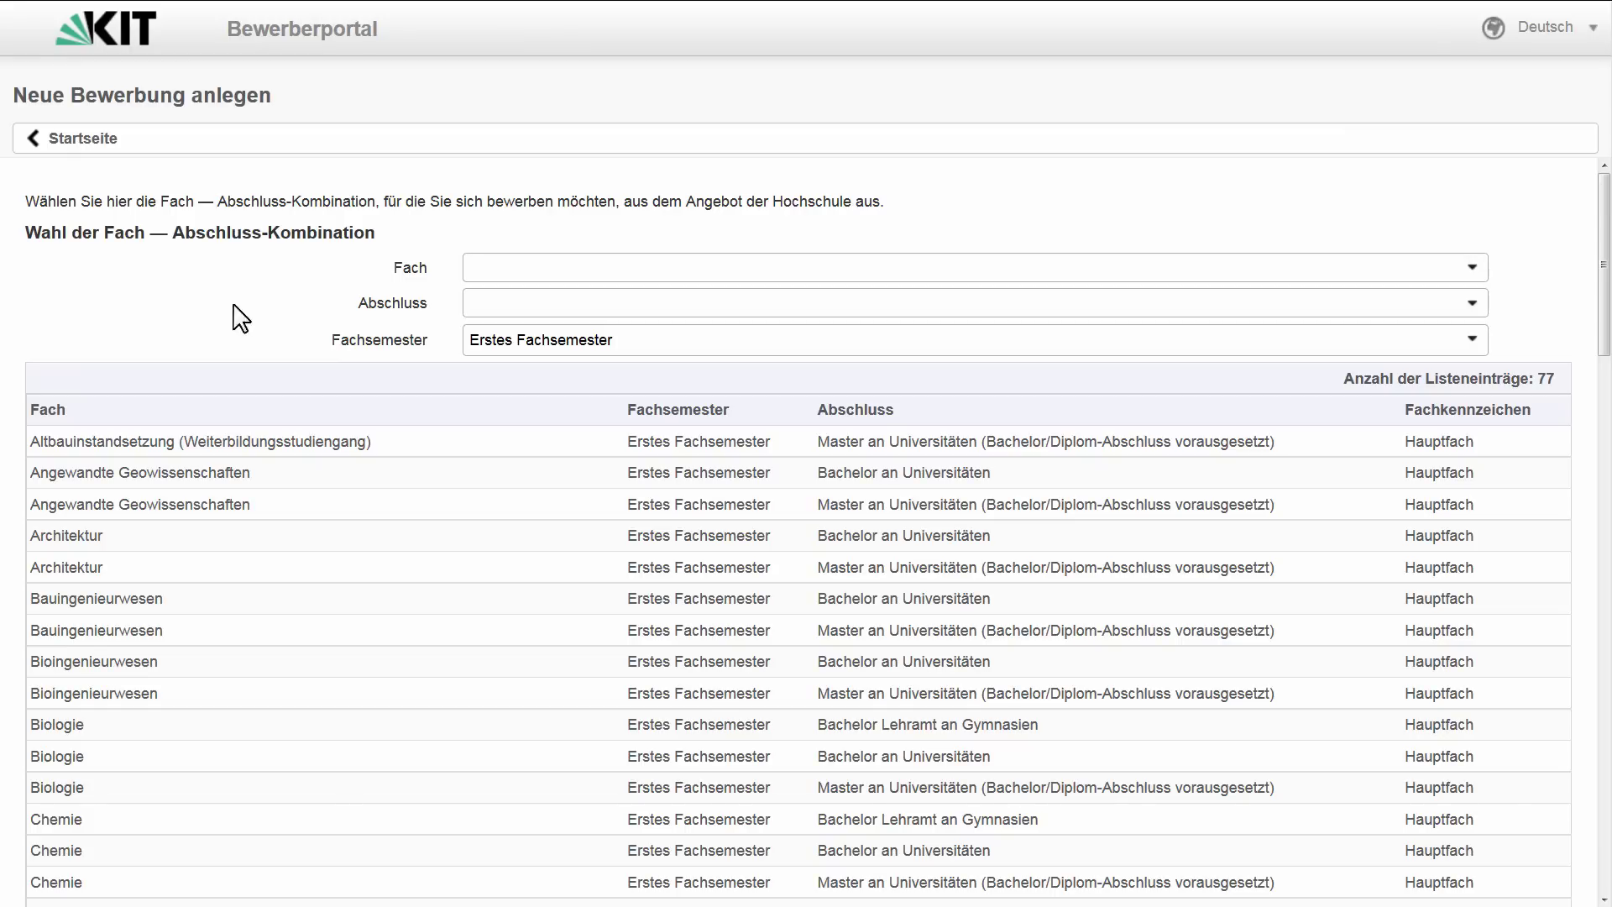
left_click(131, 723)
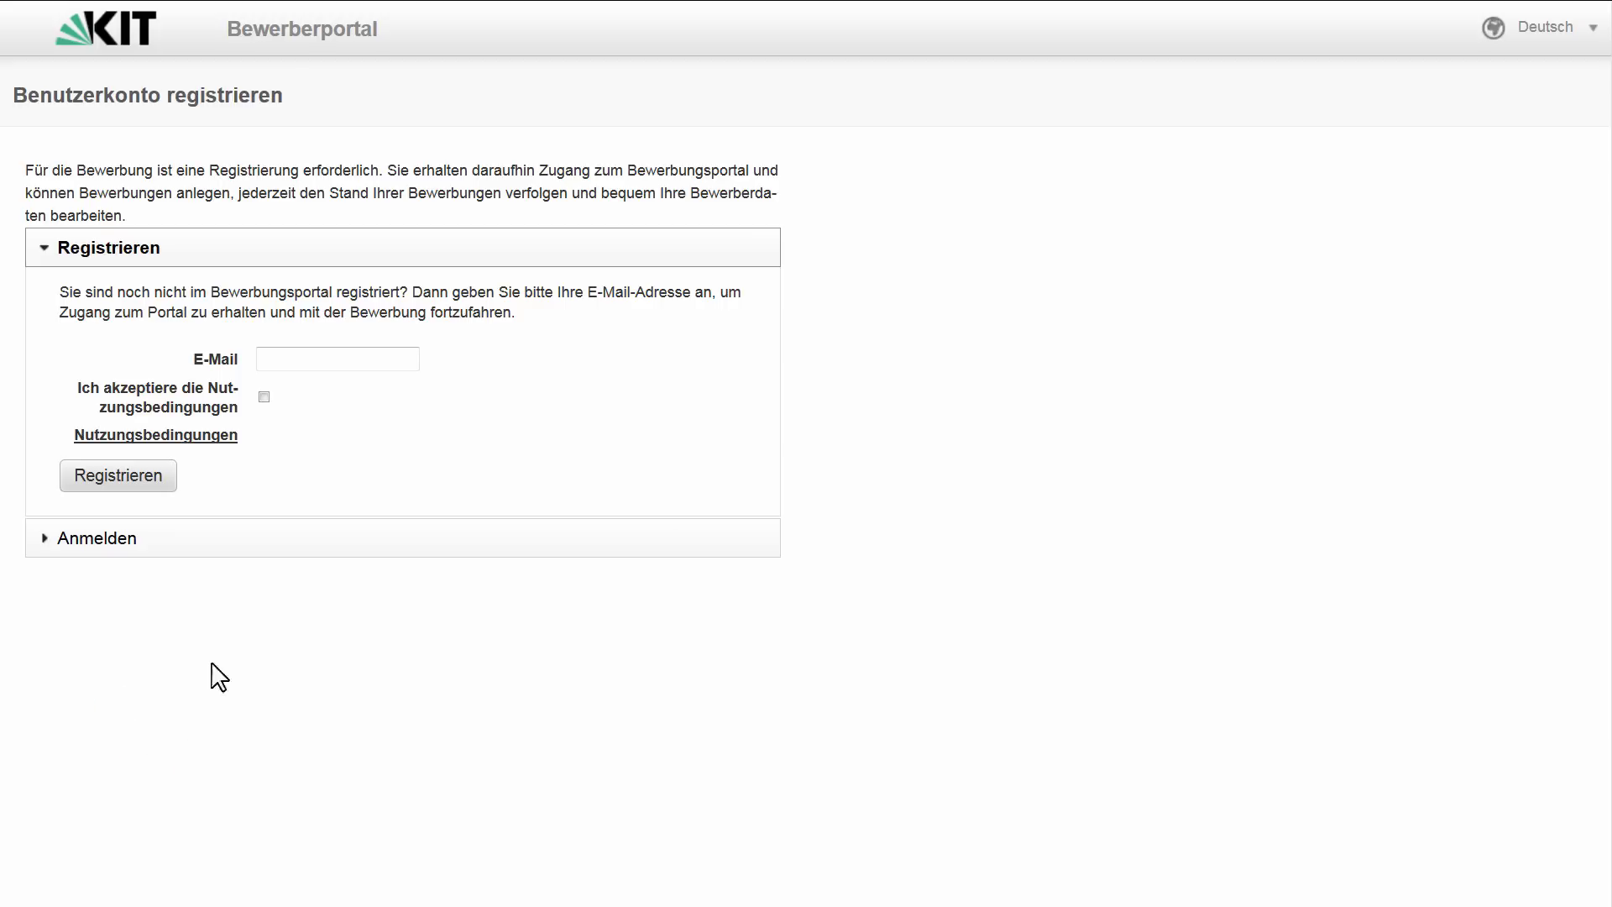
- Register an applicant account with the applicant's e-mail address, accepting the Nutzungsbedingungen
left_click(305, 361)
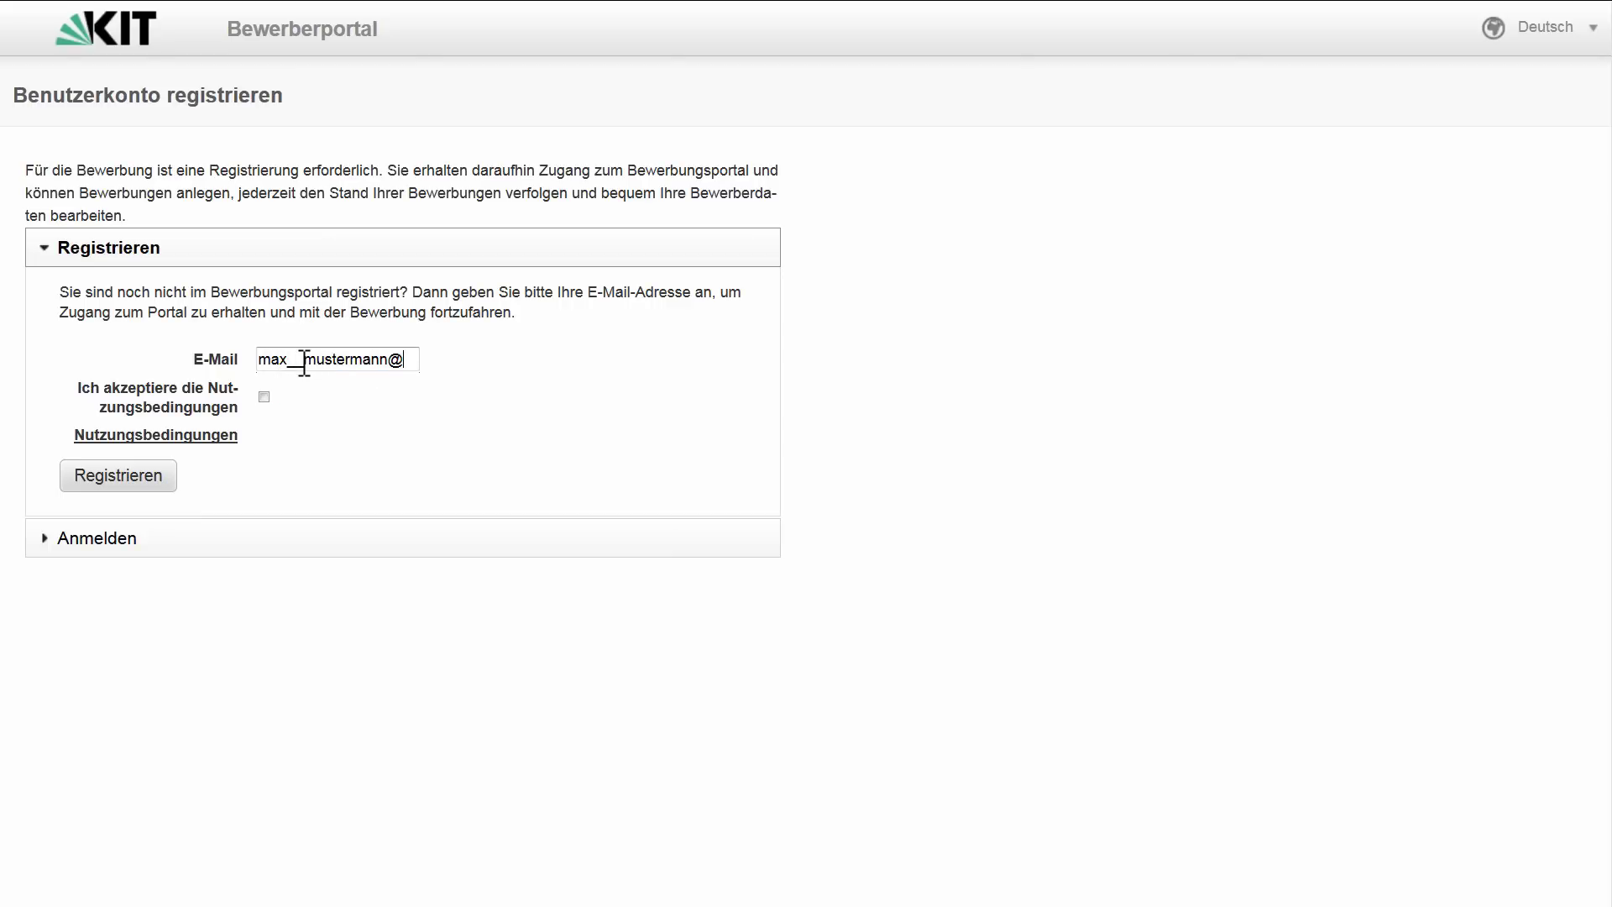
left_click(264, 397)
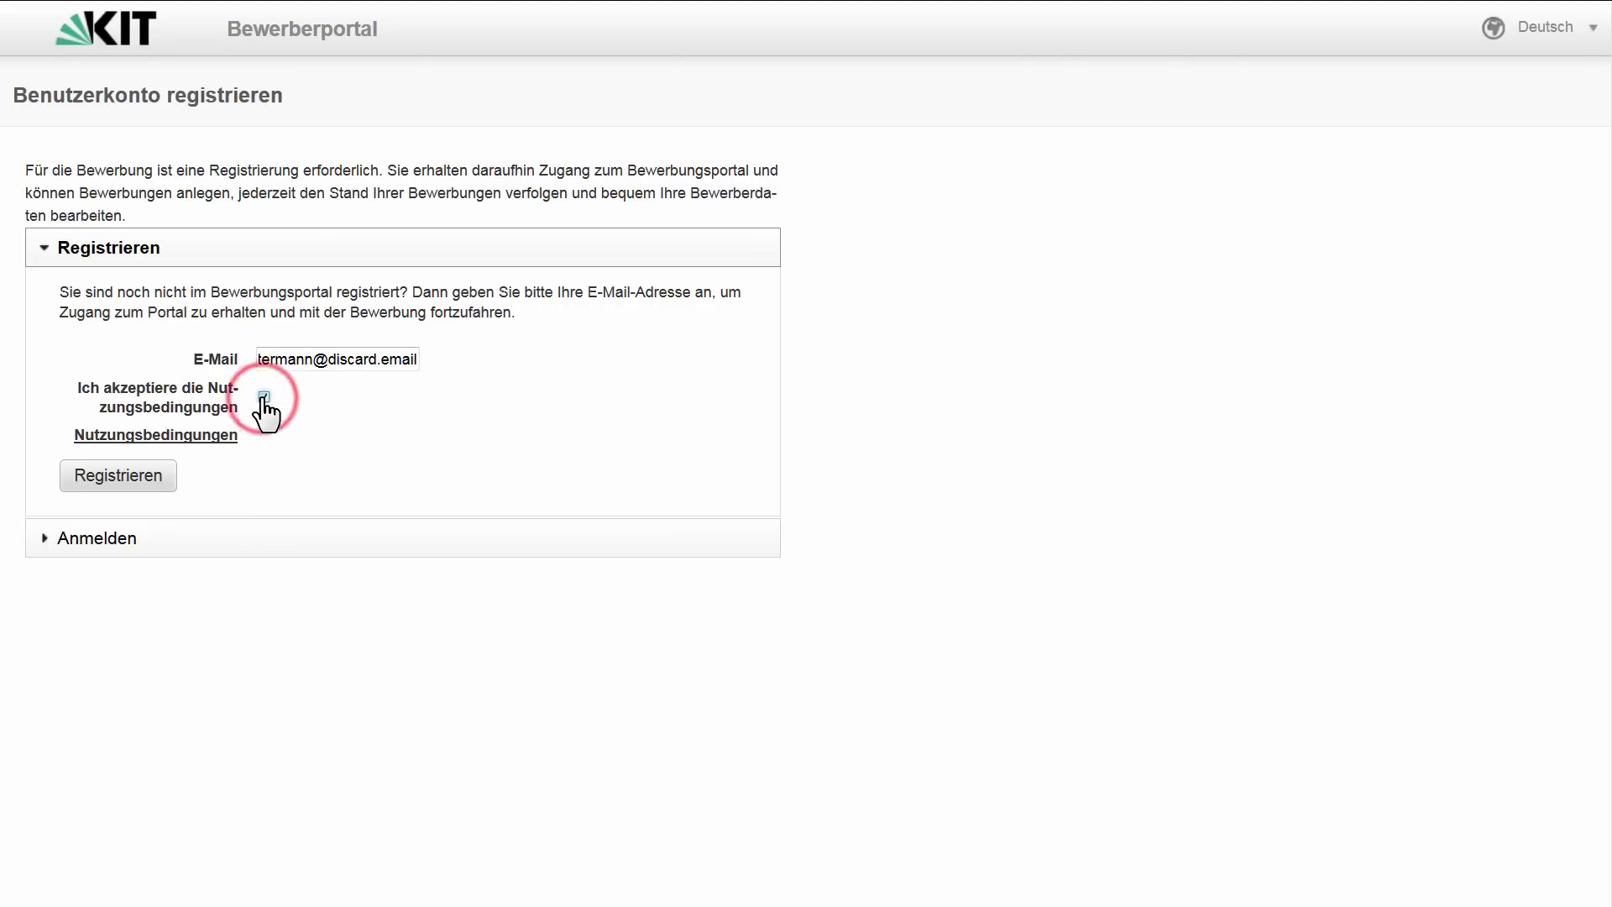
left_click(158, 477)
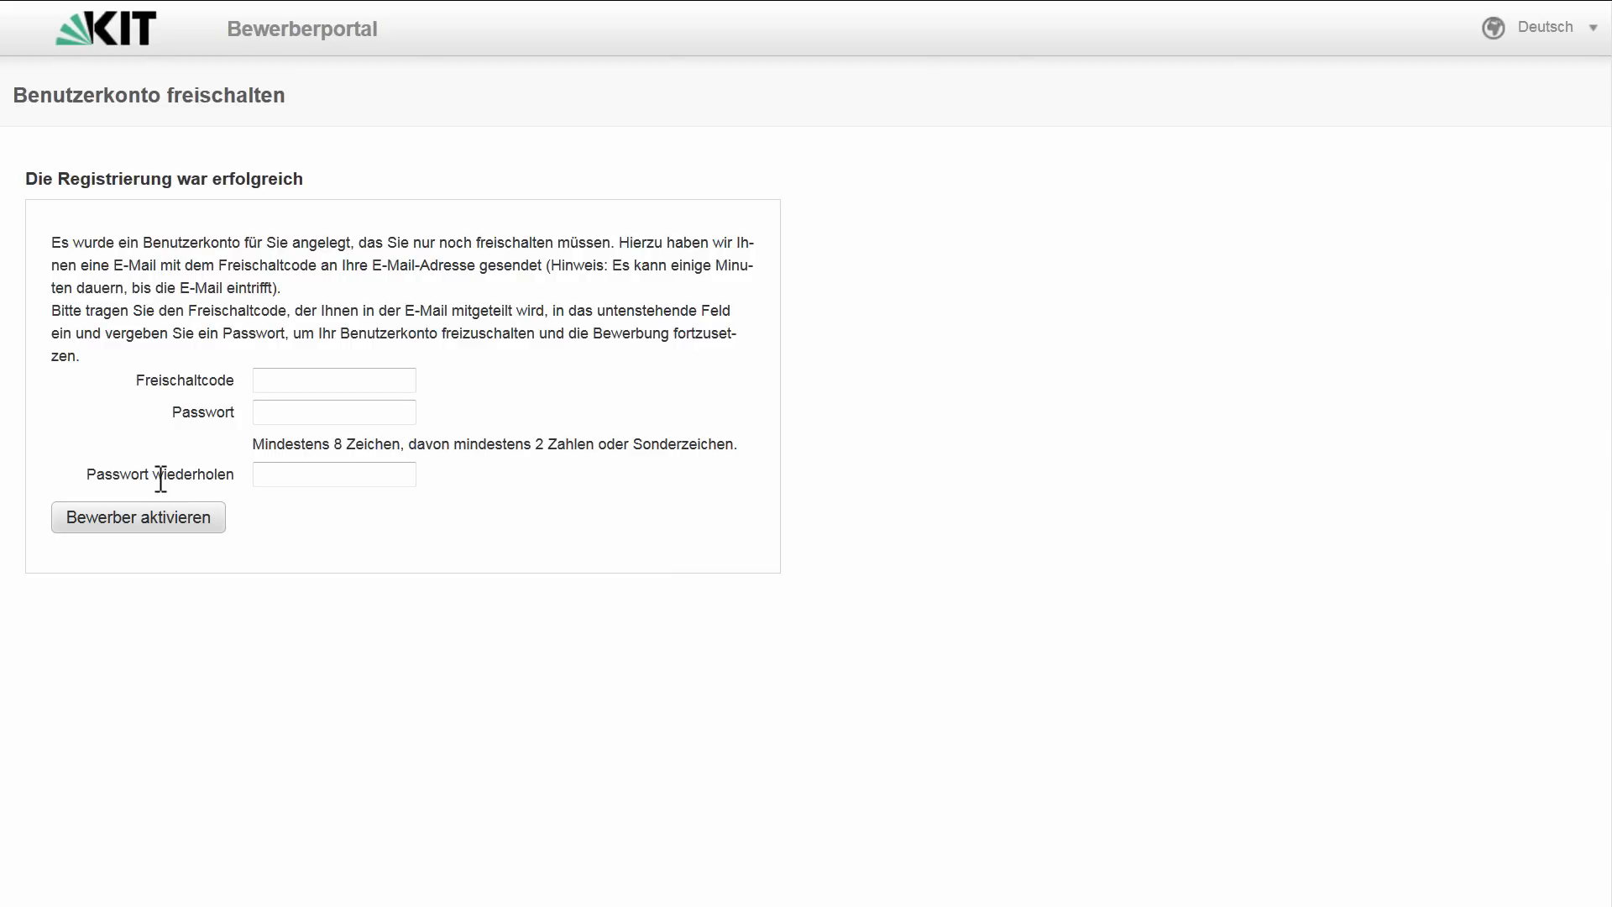
- Paste the e-mailed activation code, enter the chosen password twice, and activate the account
right_click(356, 374)
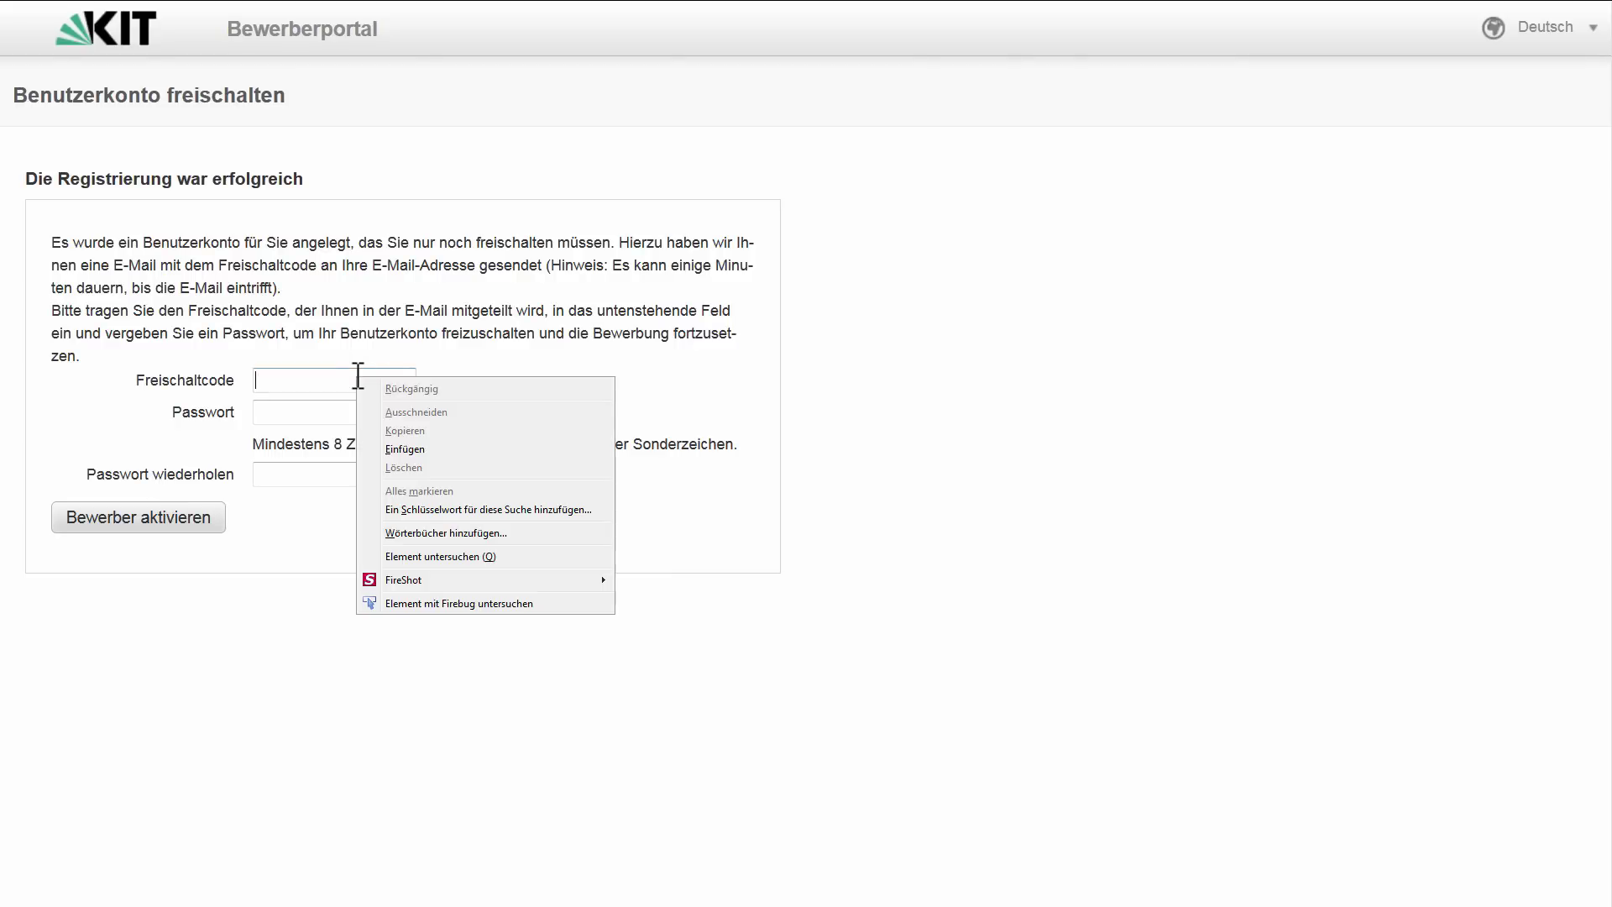
left_click(404, 443)
left_click(378, 412)
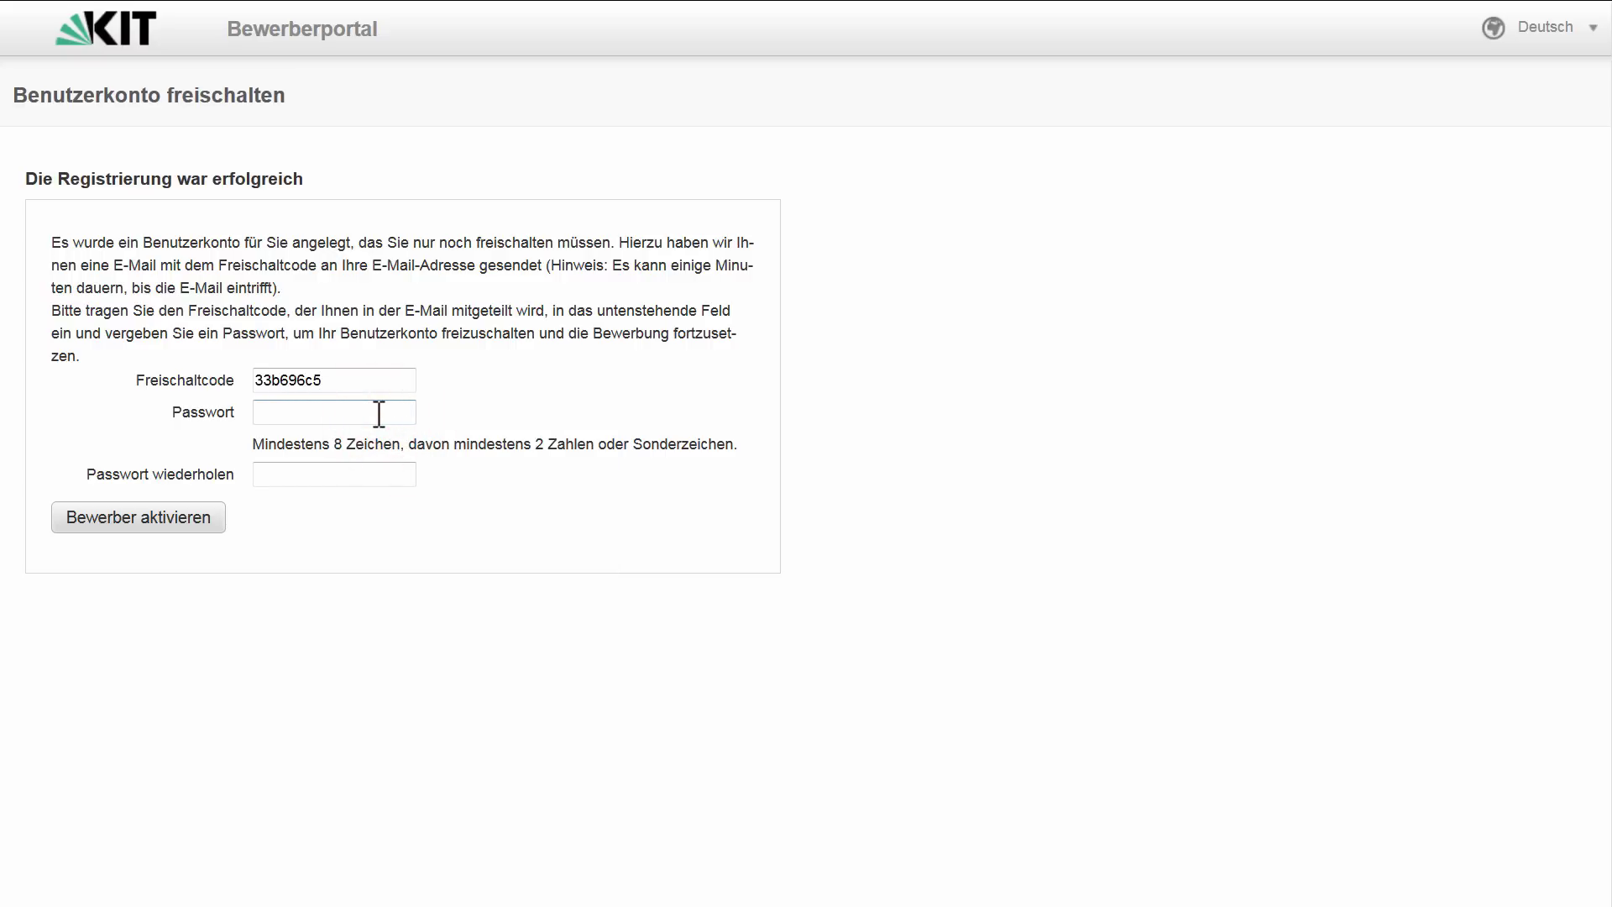
type("abcdefghi")
key("Tab")
type("abc")
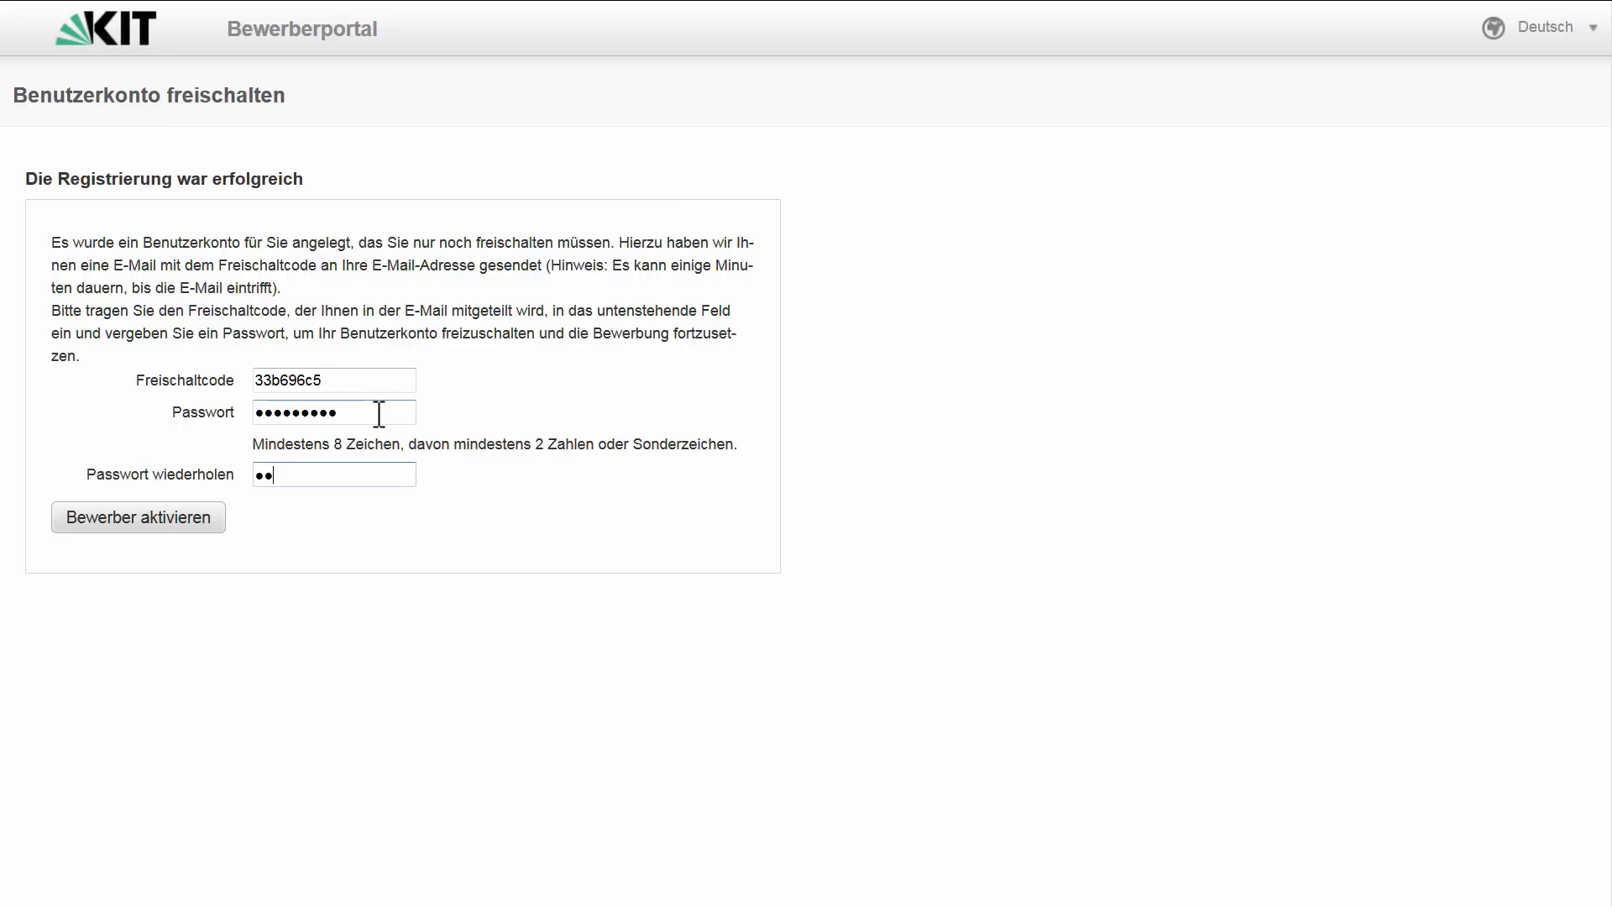
type("defghi")
left_click(194, 527)
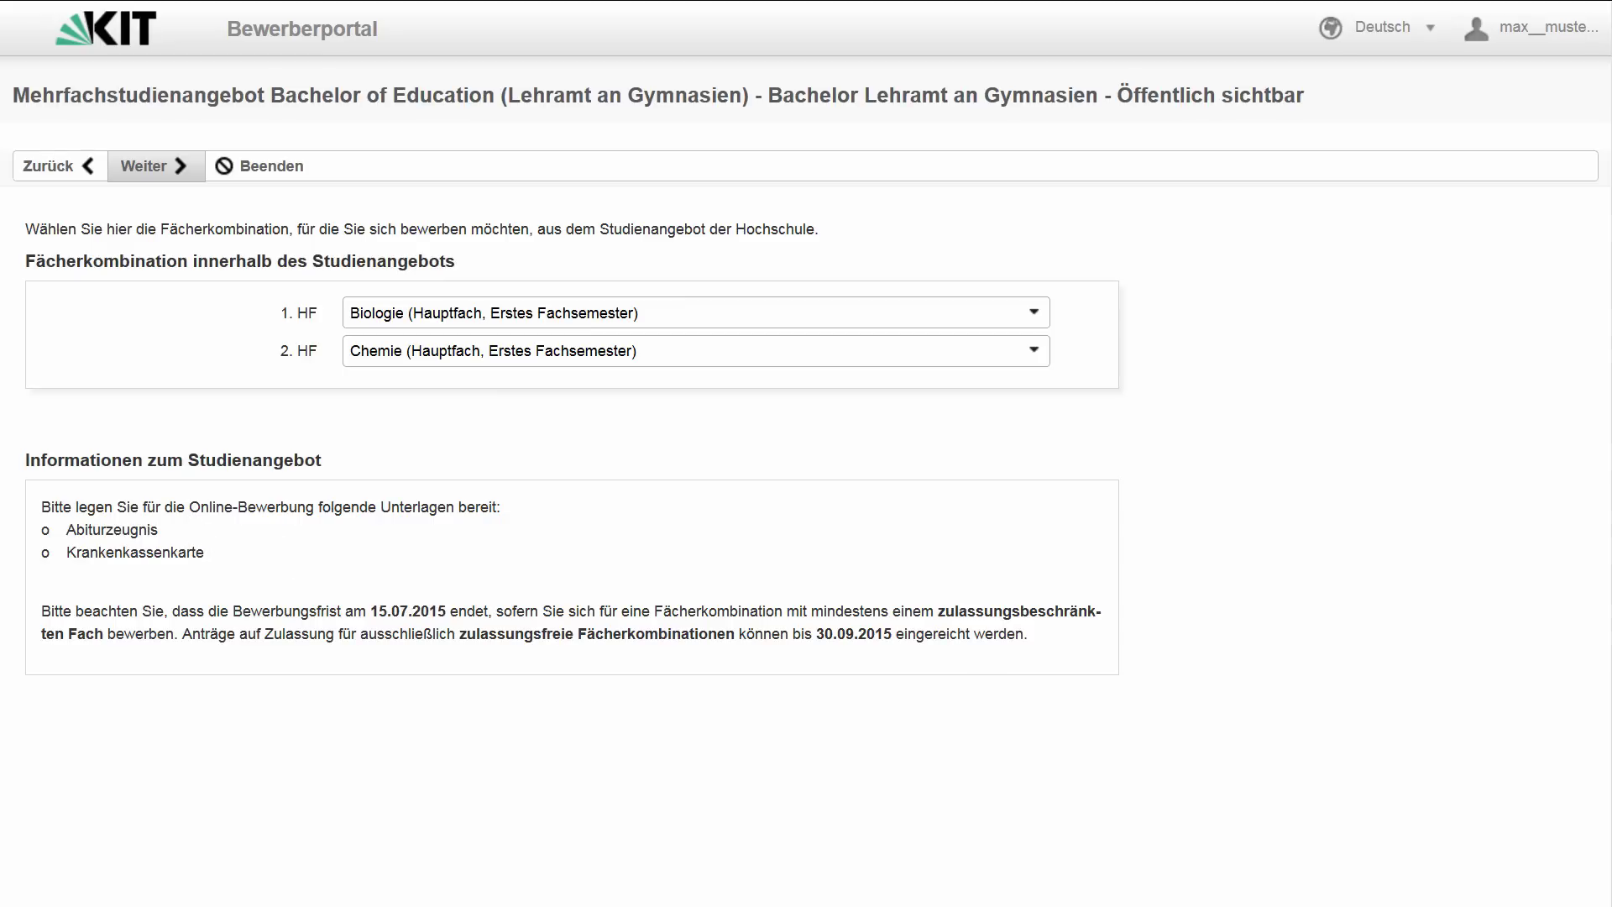
- Keep Biologie as 1. HF, select Mathematik as 2. HF, and continue
left_click(1041, 310)
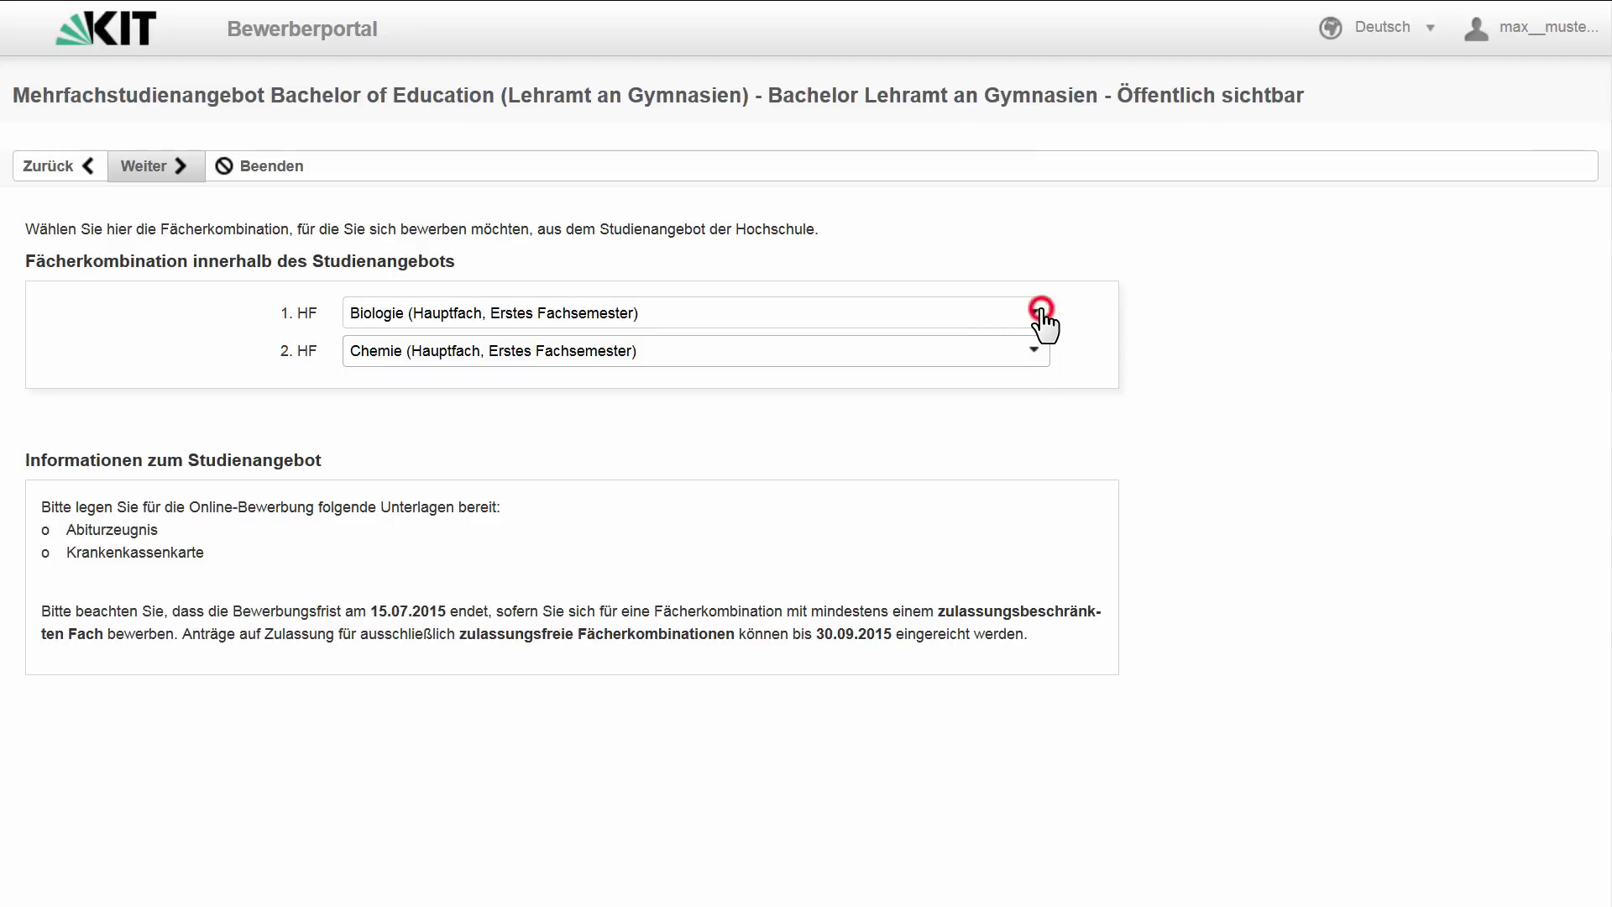
mouse_move(1039, 417)
left_mouse_down()
mouse_move(1047, 493)
mouse_move(1062, 399)
mouse_move(1046, 401)
left_mouse_up()
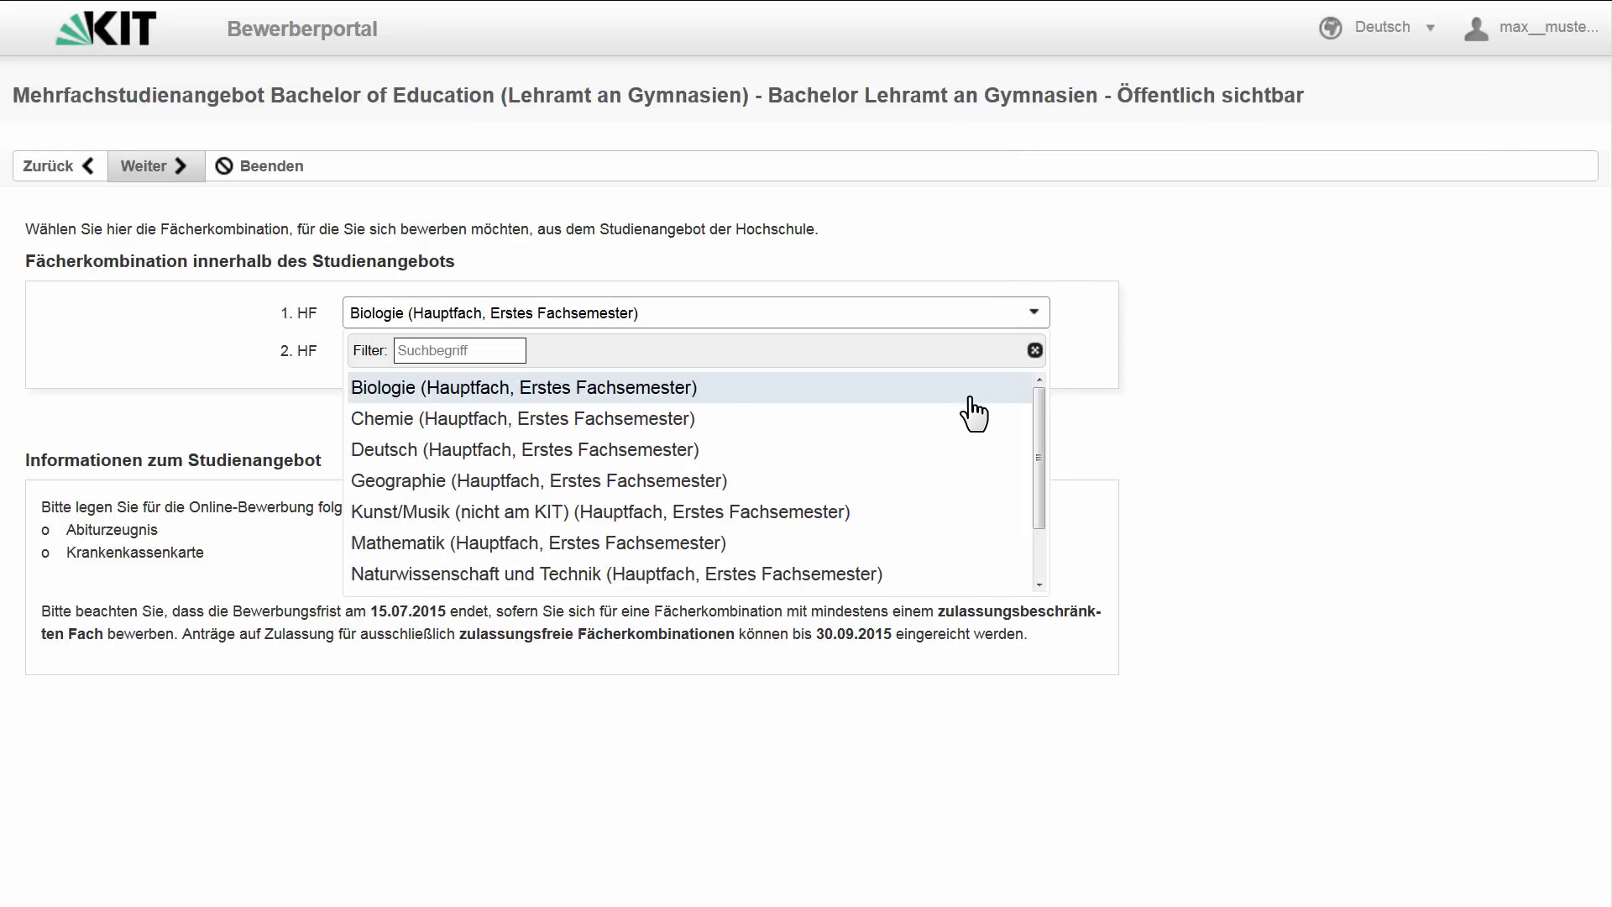
left_click(971, 404)
left_click(1032, 351)
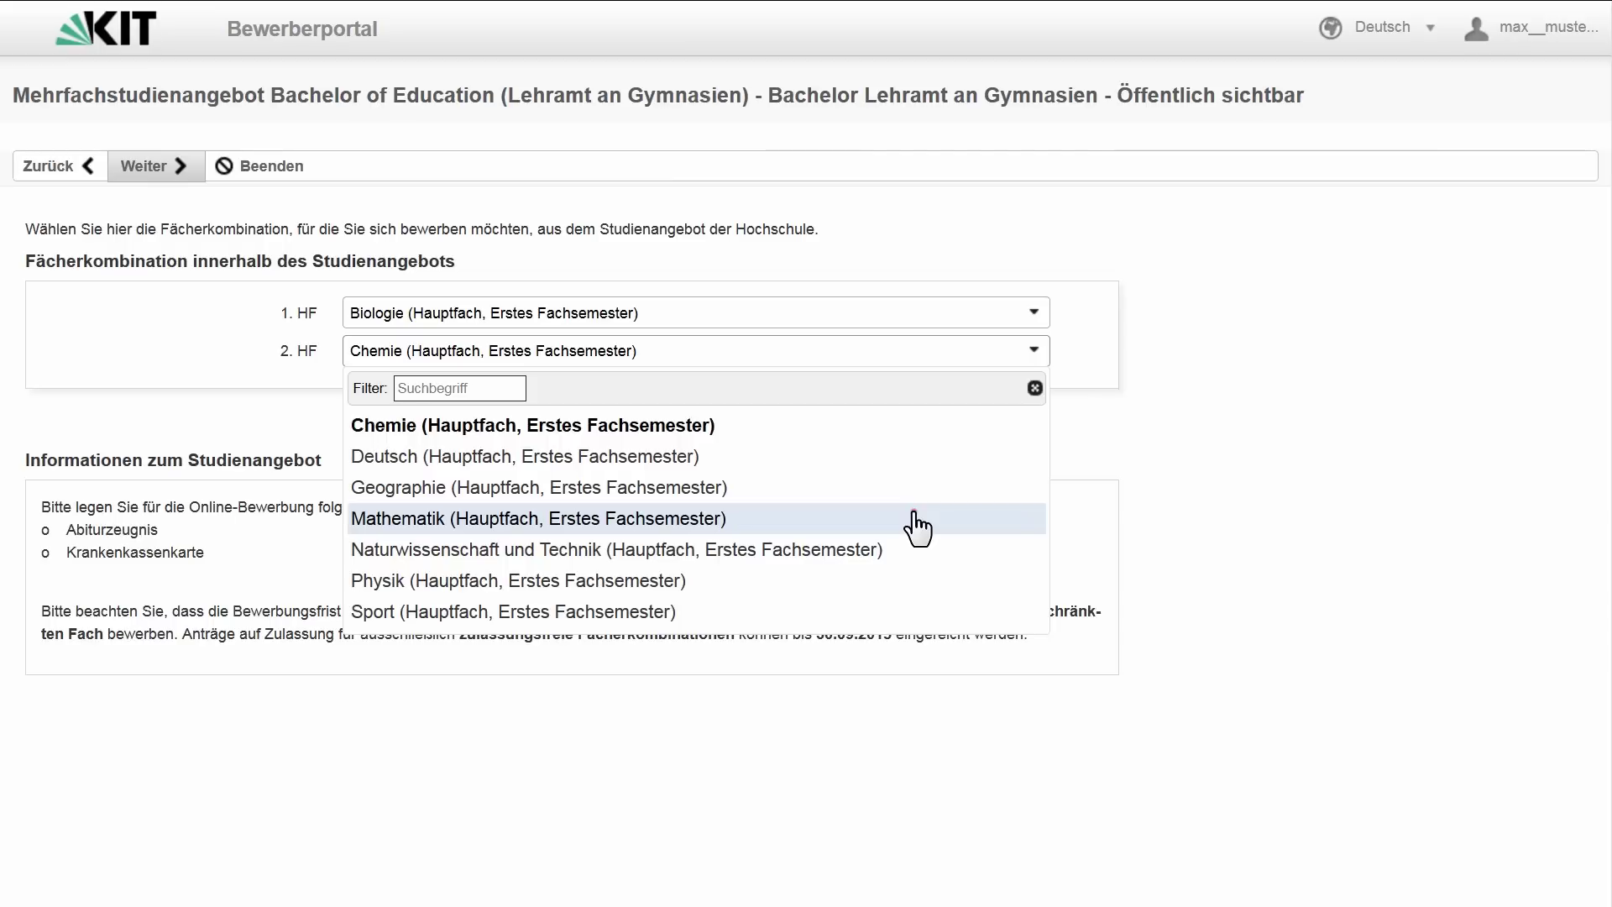
left_click(915, 522)
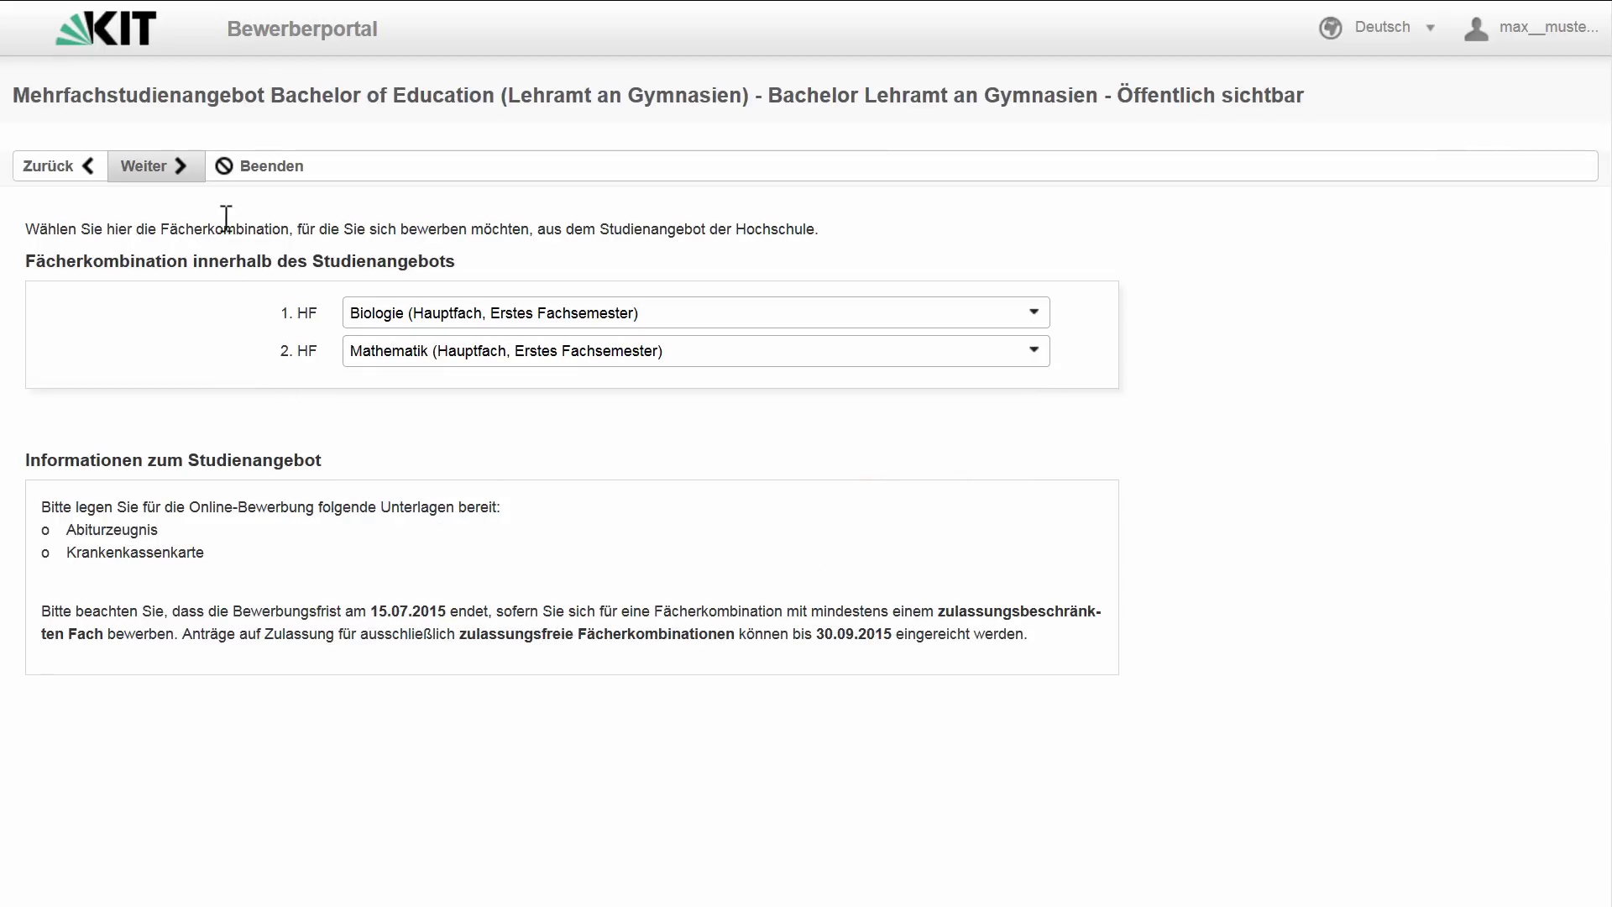
left_click(173, 166)
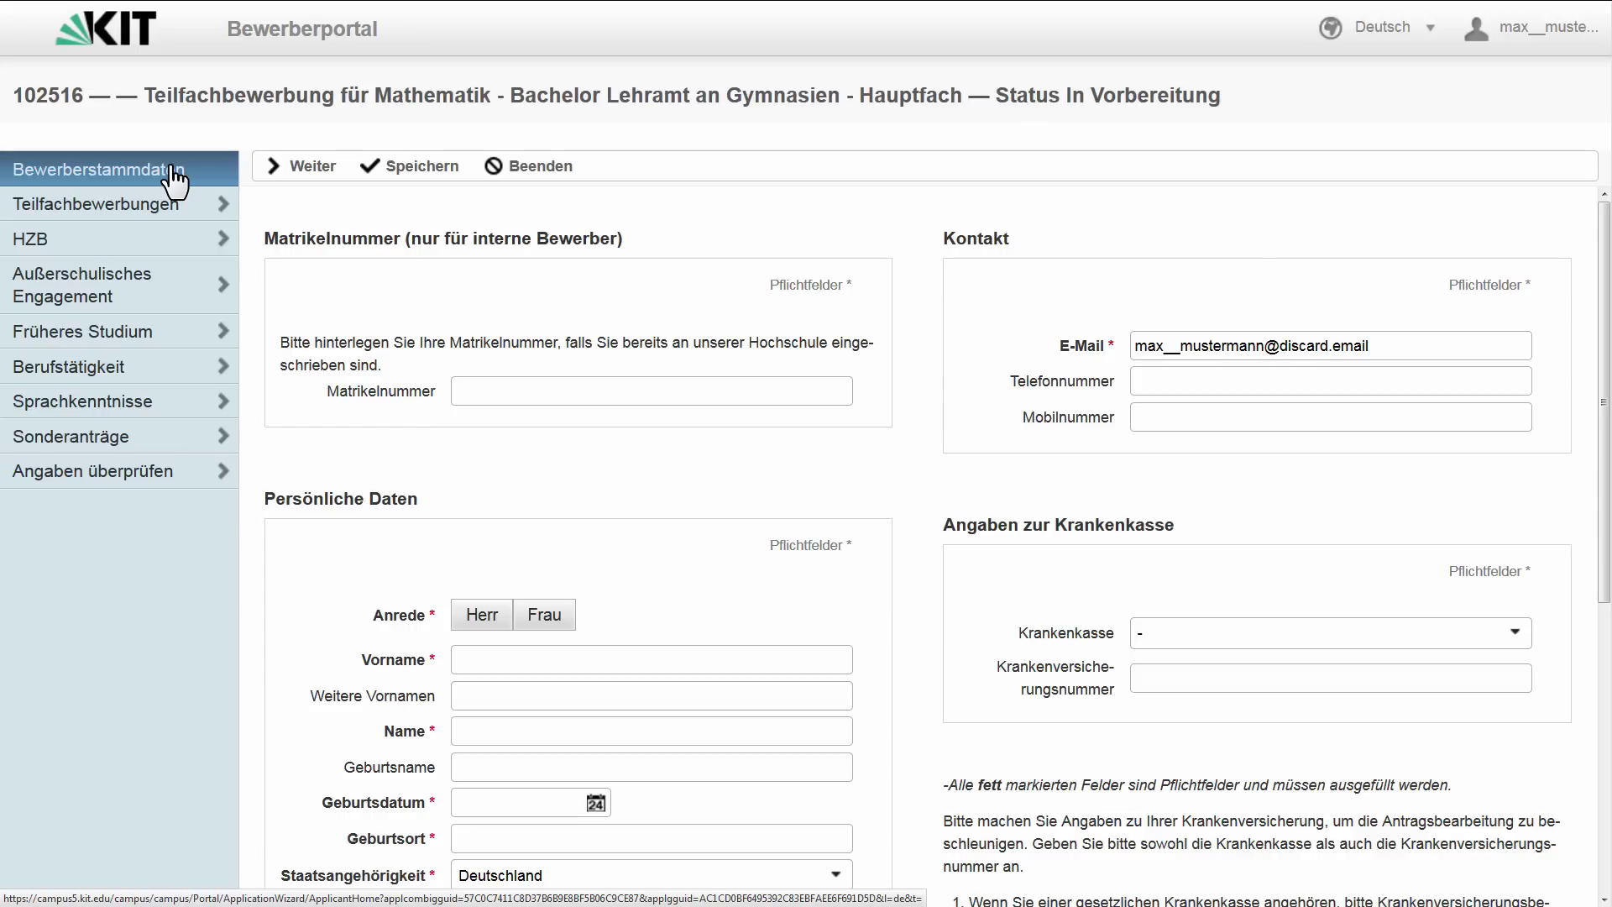
- Enter salutation Herr, the applicant's first name, surname, date of birth, and birthplace Karlsruhe
left_click(480, 615)
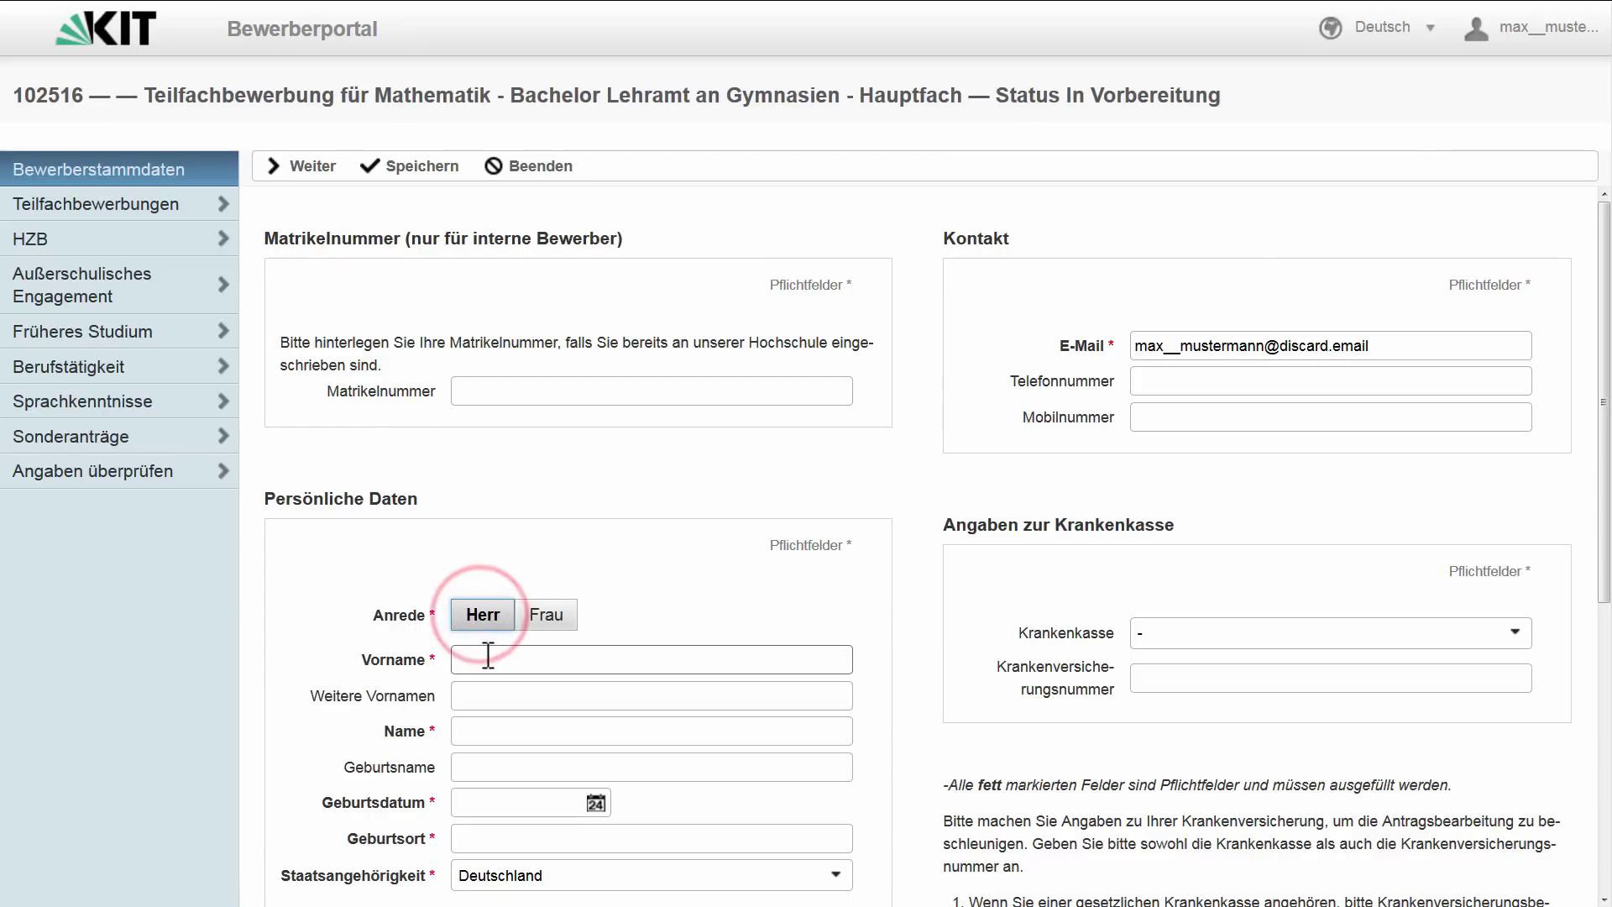
left_click(488, 657)
type("Max")
key("Tab")
key("Tab")
type("M")
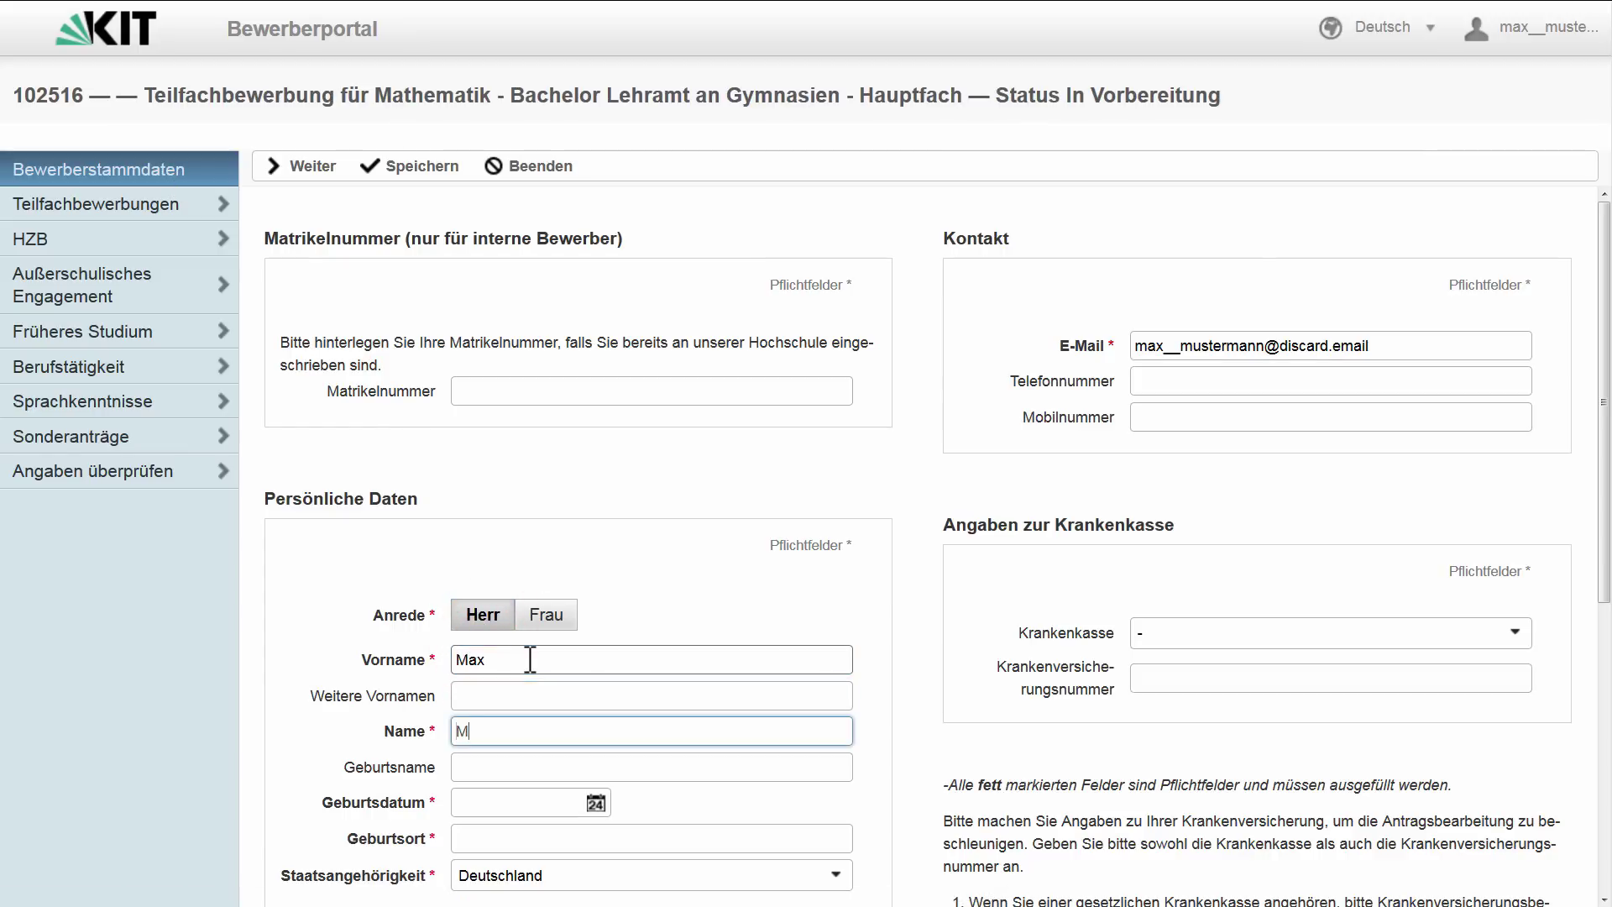
type("ustermann")
key("Tab")
key("Tab")
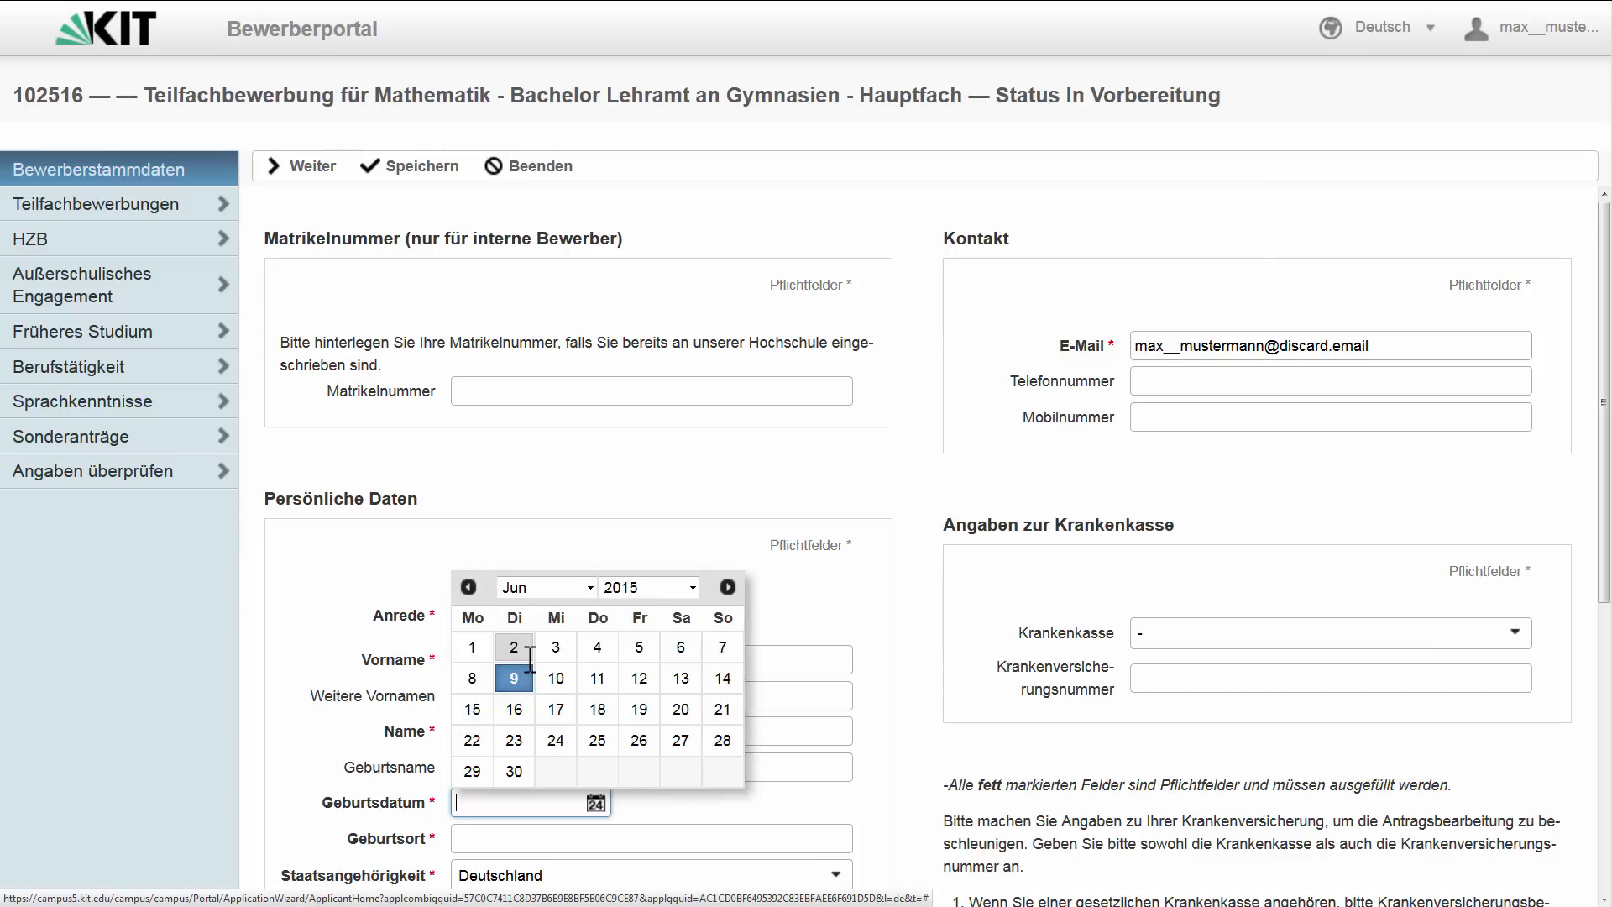
type("25.06.")
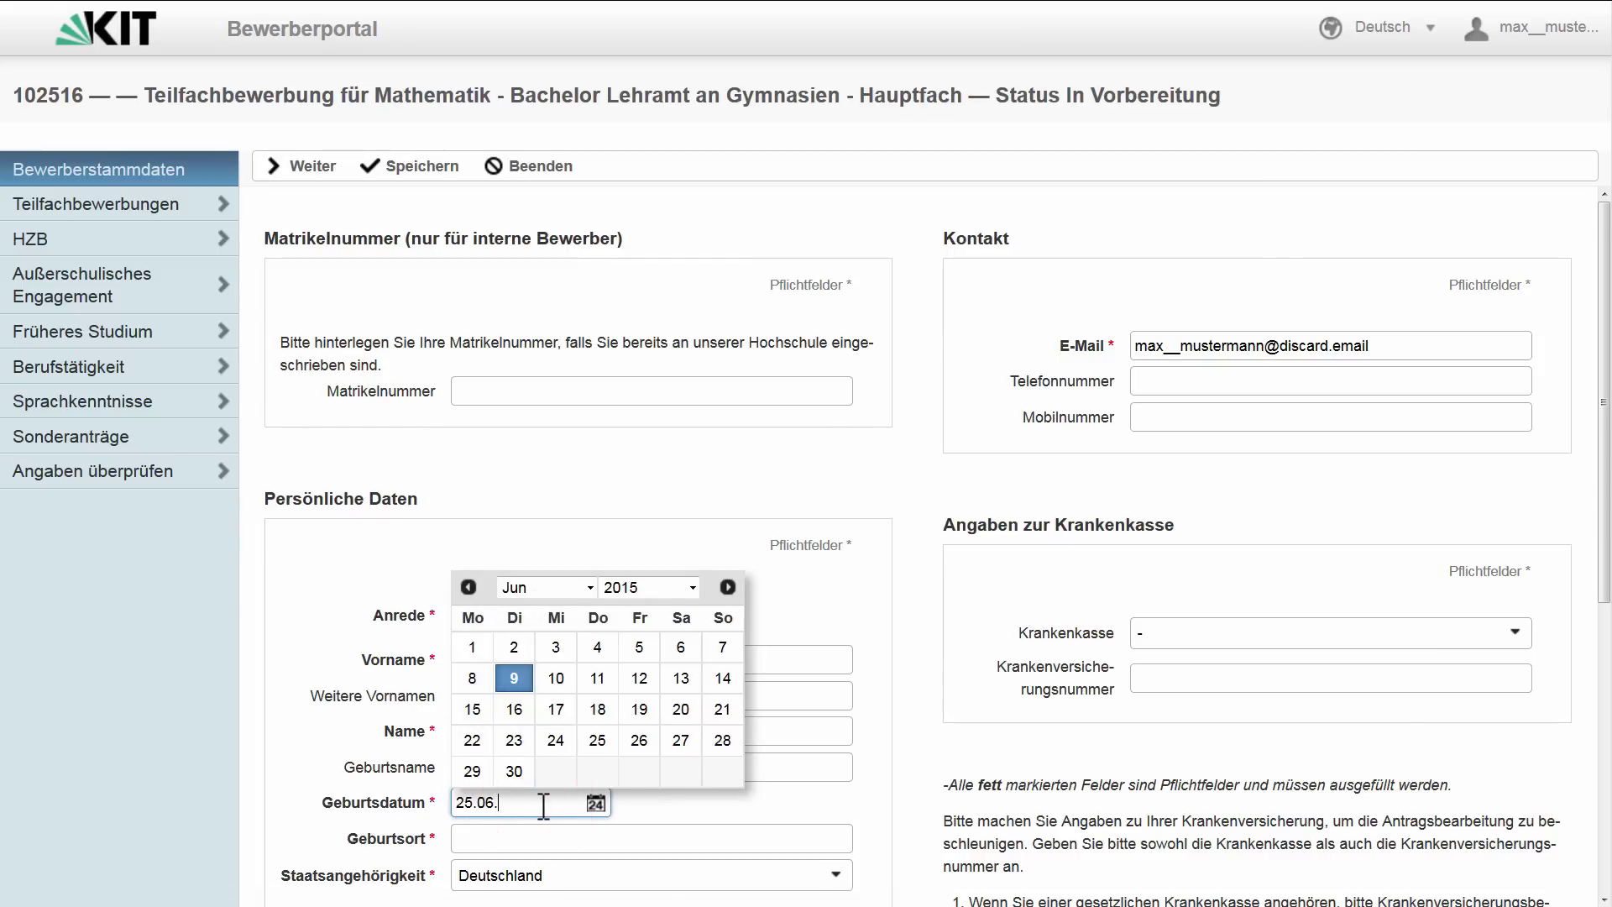
type("1991")
left_click(543, 802)
left_click(576, 837)
type("Kar")
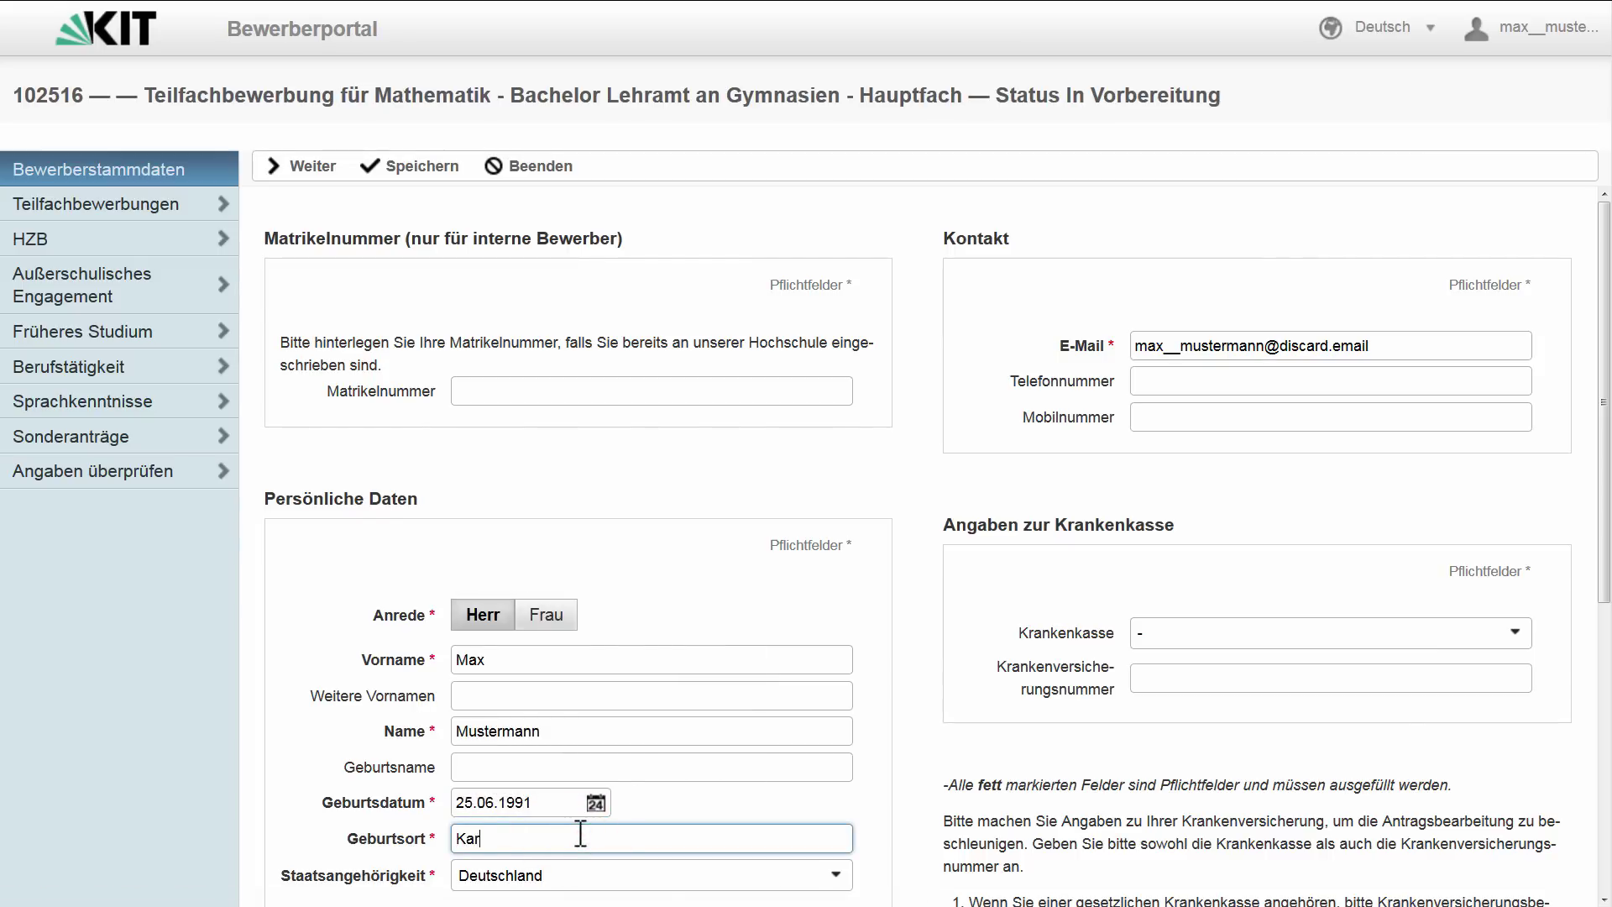
type("lsruhe")
- Fill in the applicant's correspondence street address, postal code and city
scroll(647, 437, "down", 5)
left_click(501, 653)
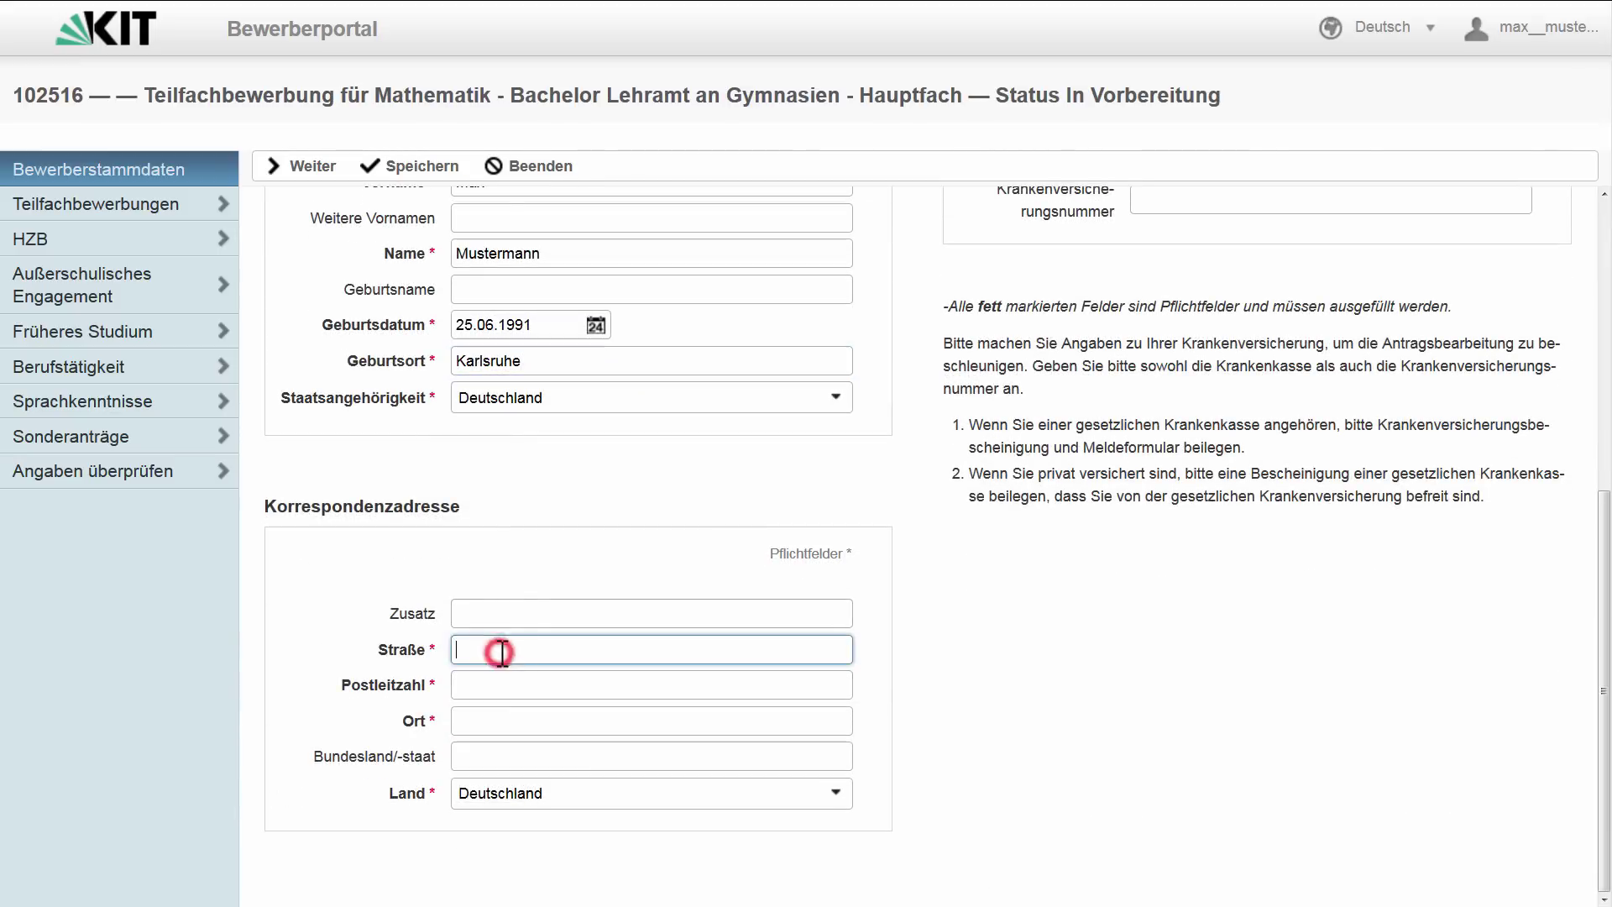
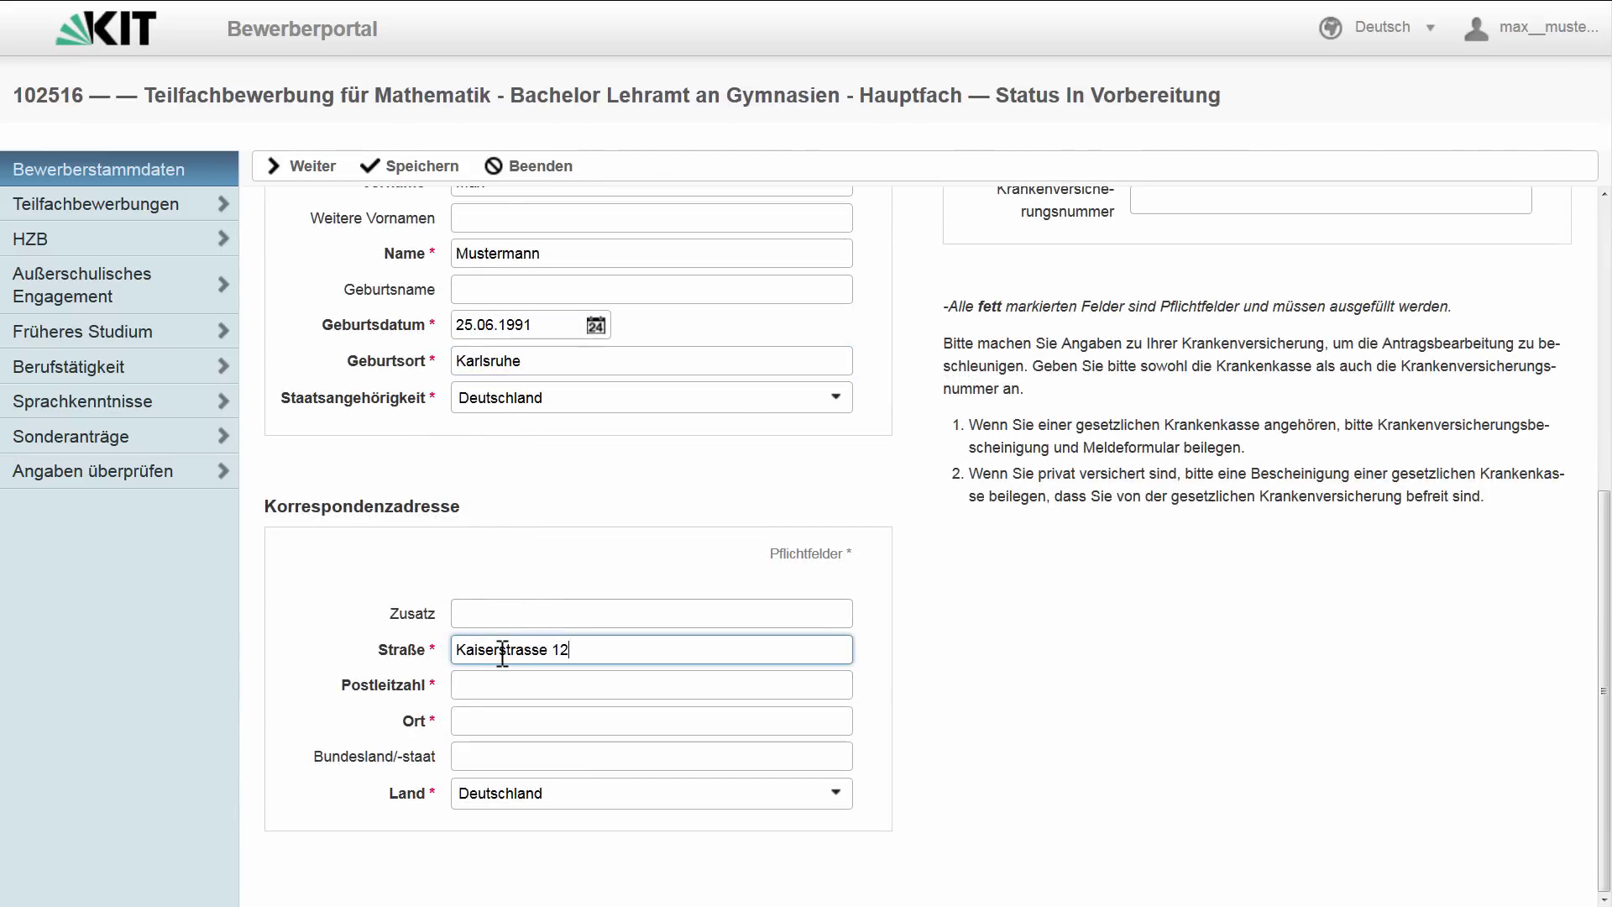
key("Tab")
type("76131")
key("Tab")
type("Karls")
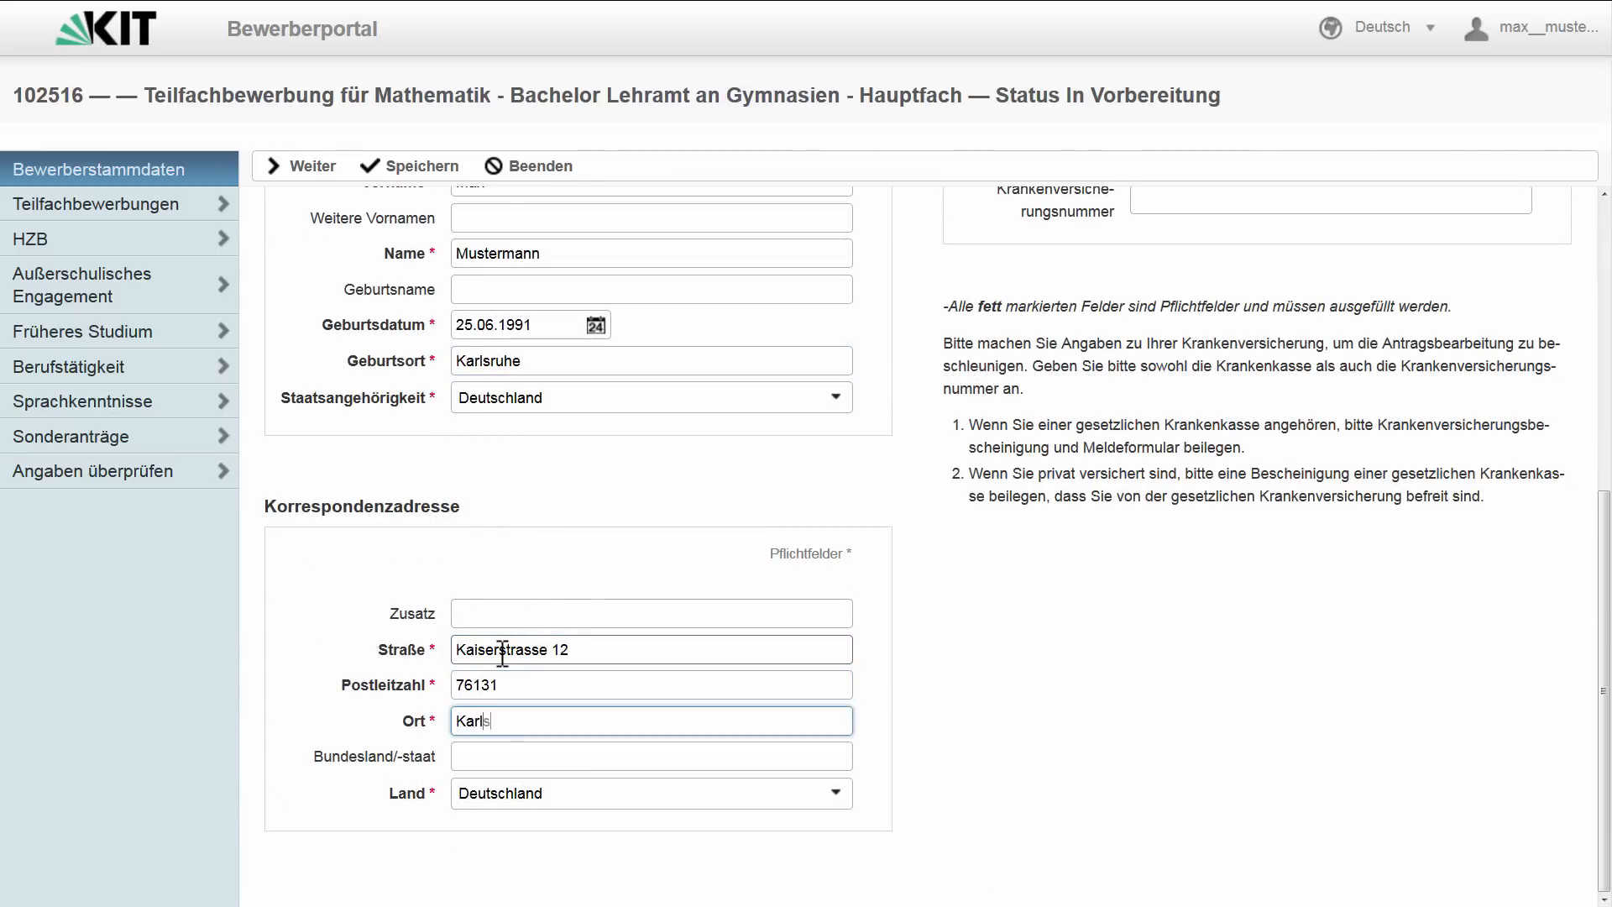
type("ruhe")
- Choose AOK Baden-Württemberg as Krankenkasse and enter the insurance number
scroll(1235, 521, "up", 5)
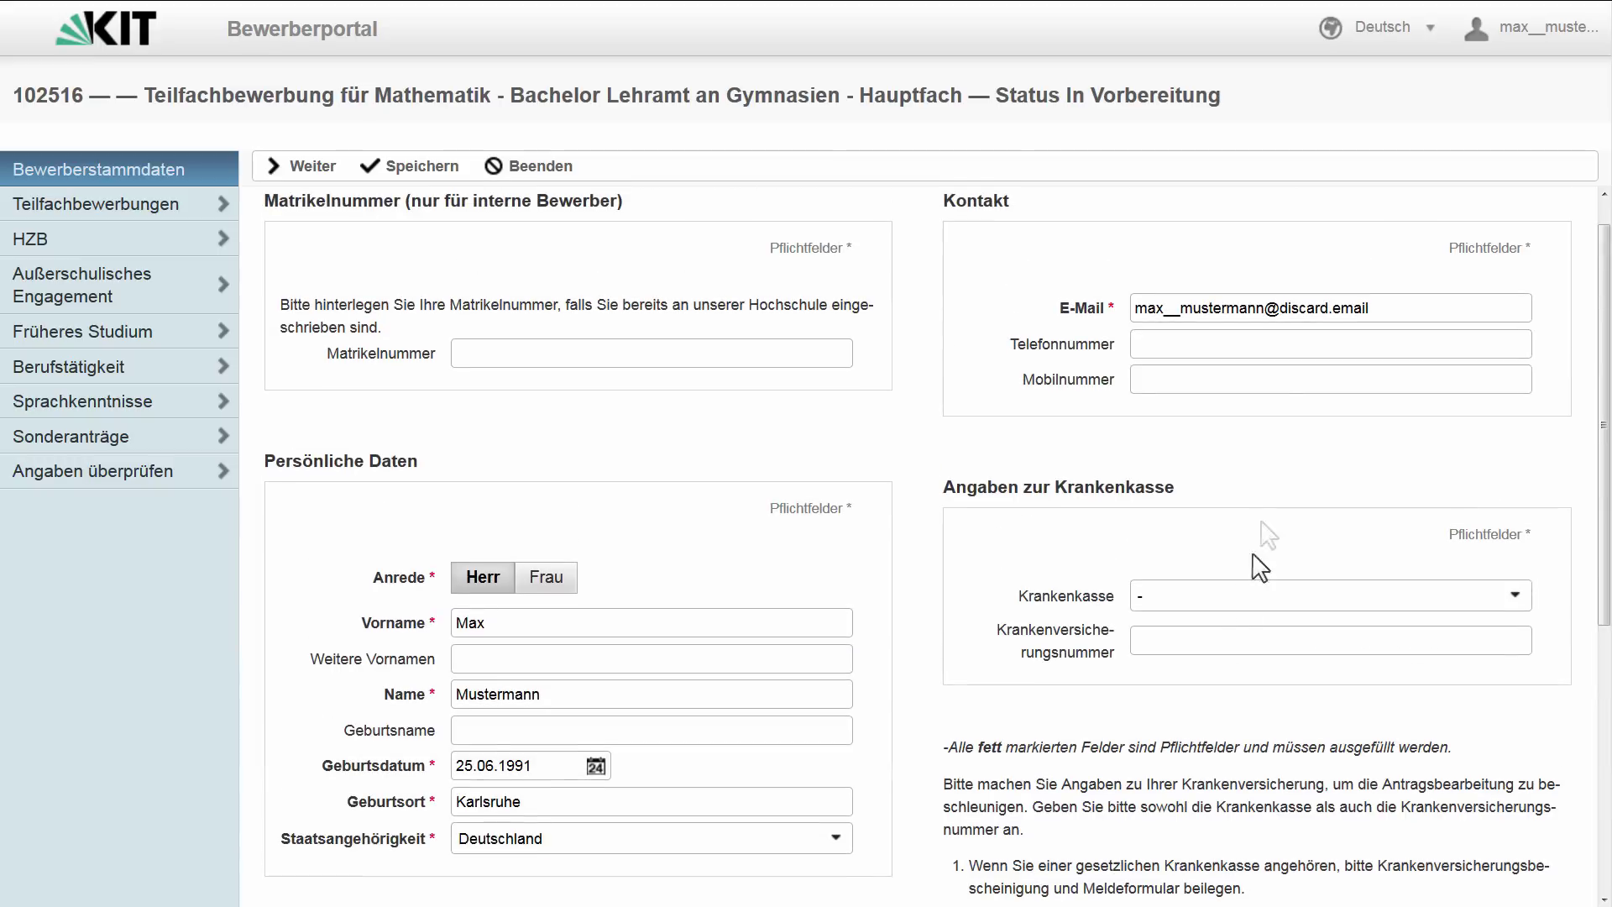
left_click(1209, 598)
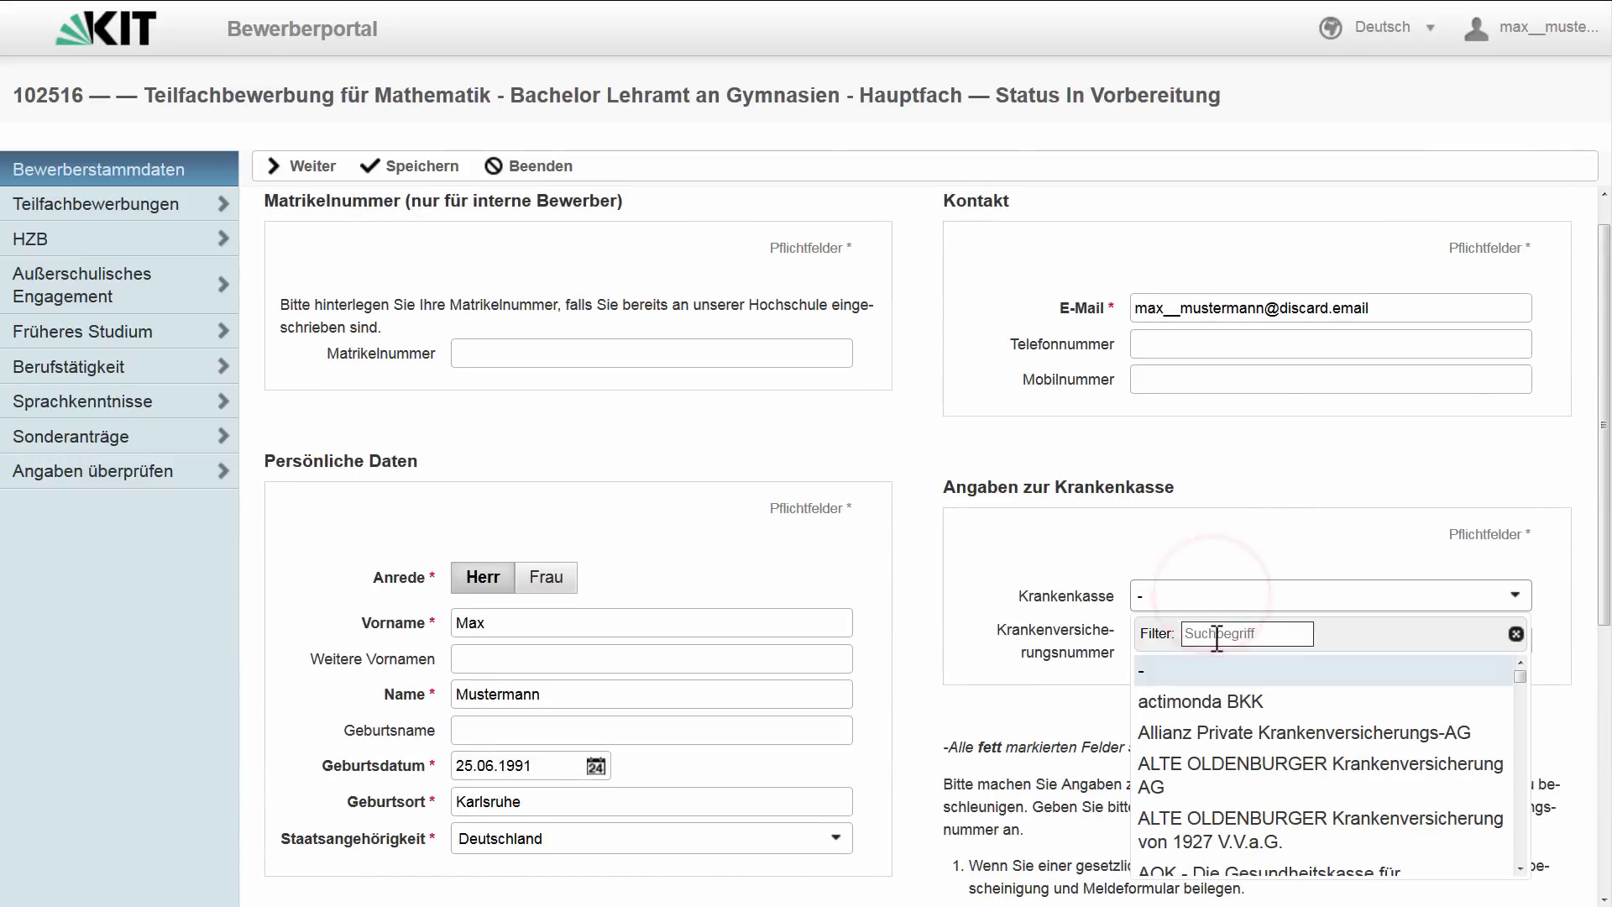
left_click(1217, 636)
type("AOK")
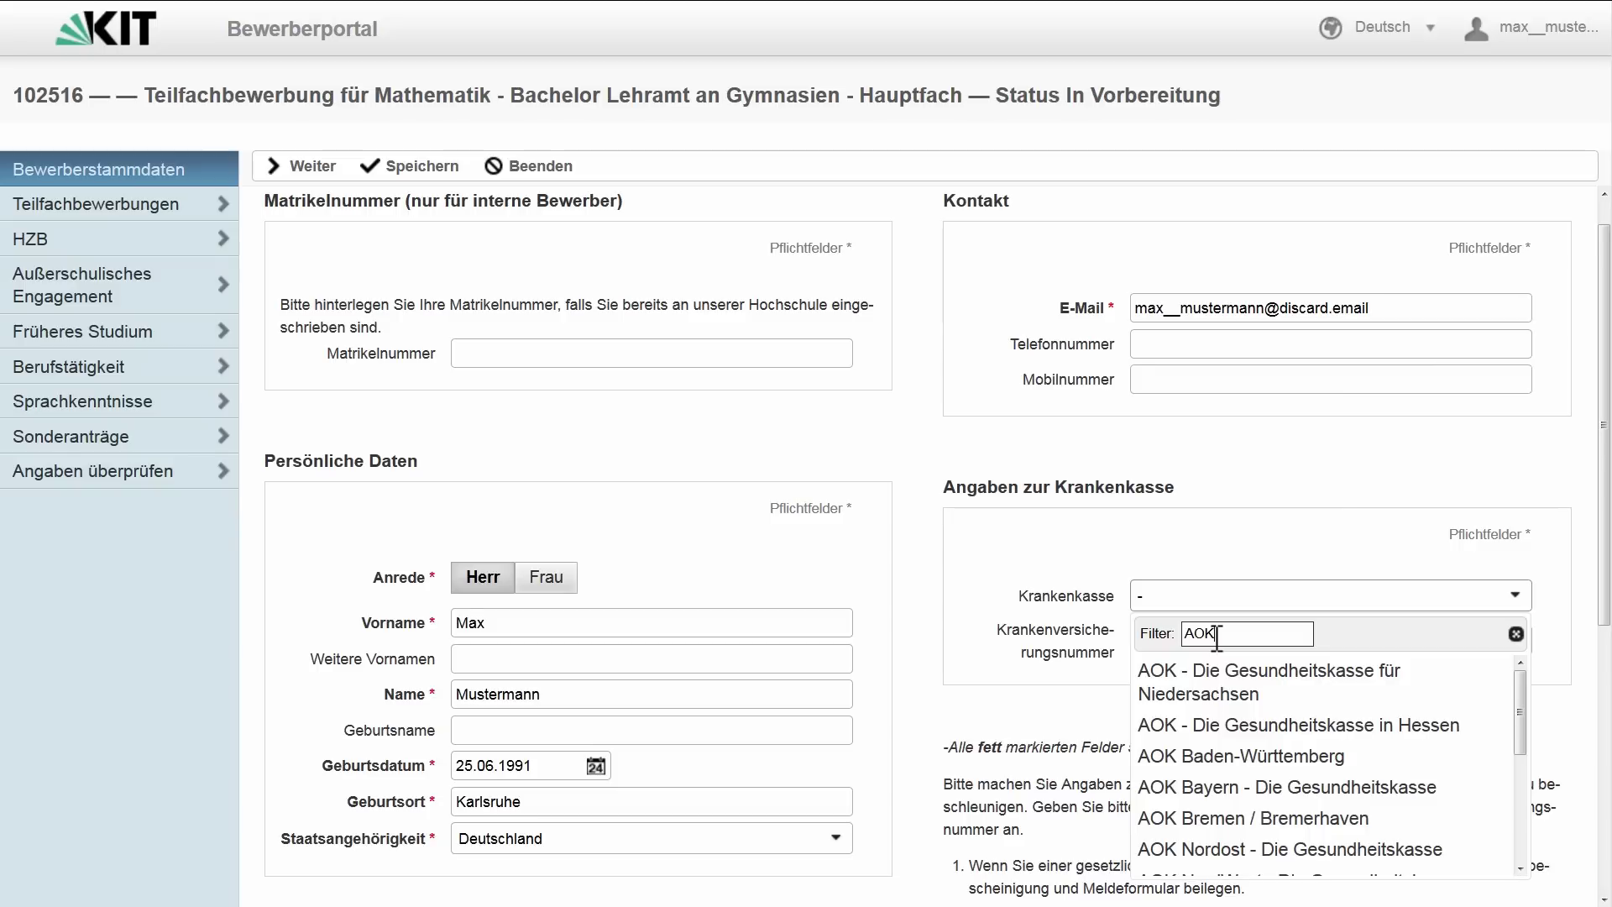
left_click(1249, 757)
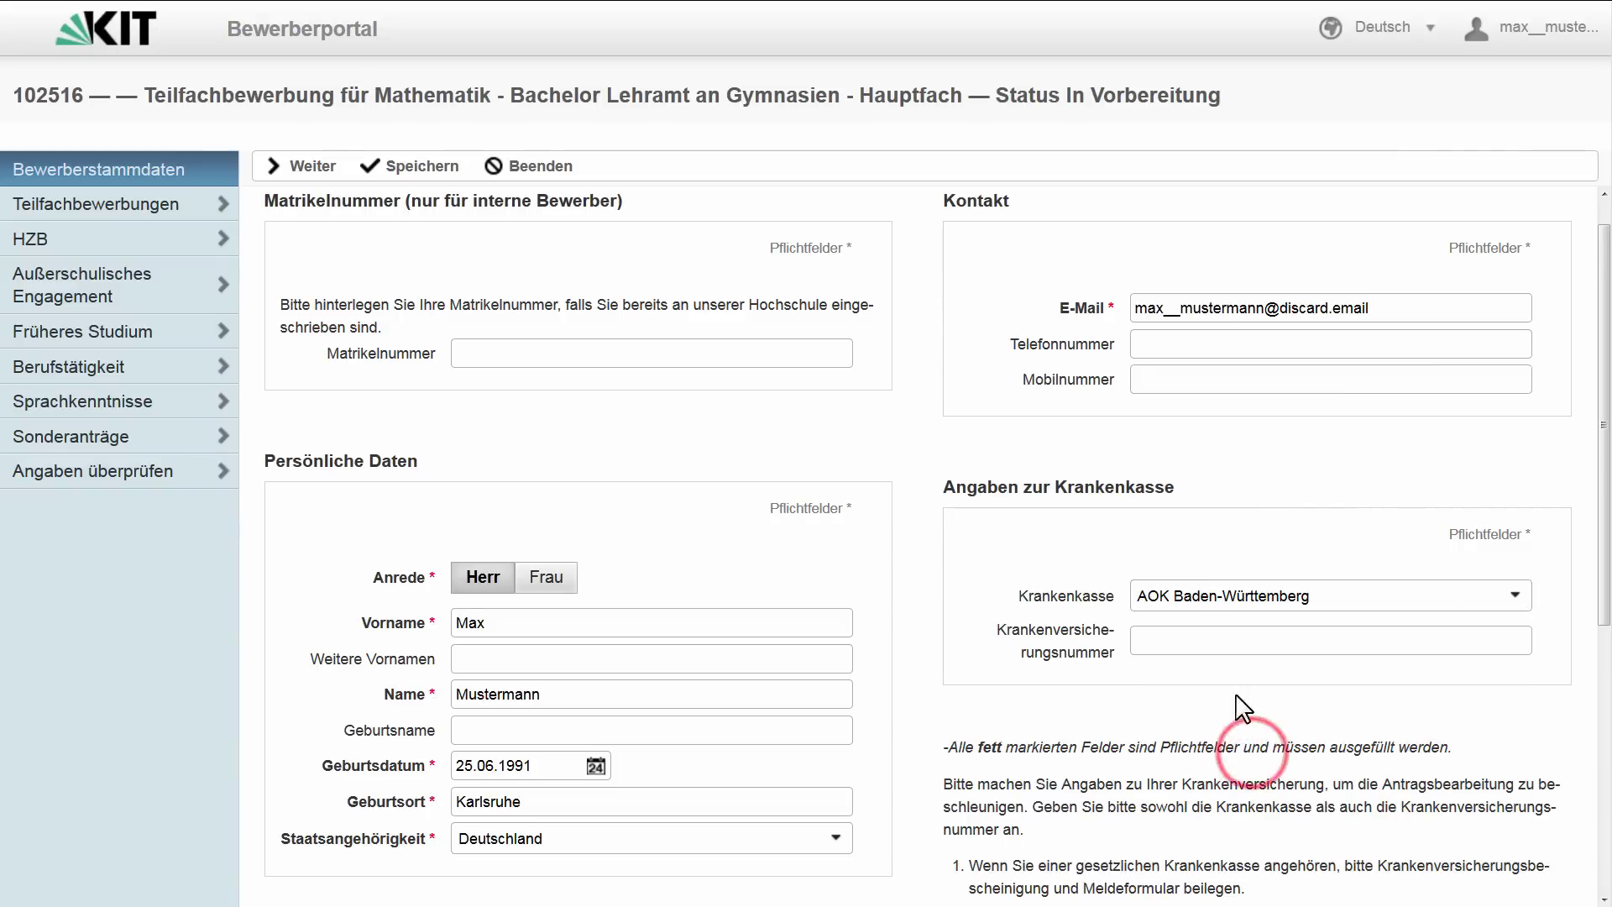
left_click(1222, 639)
type("123456")
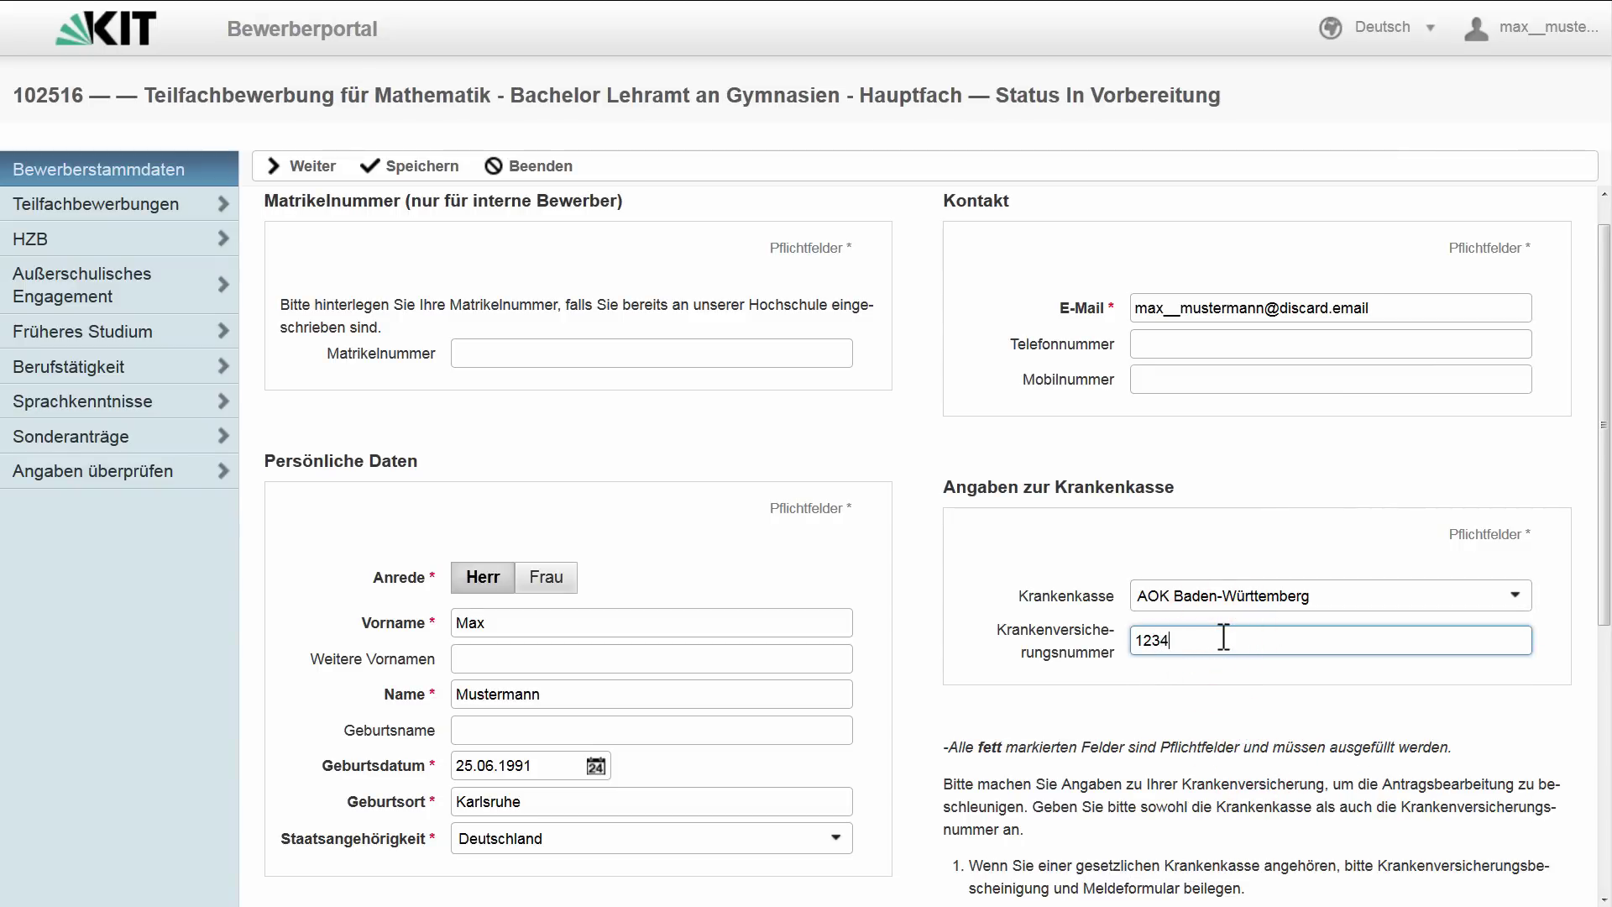
type("789")
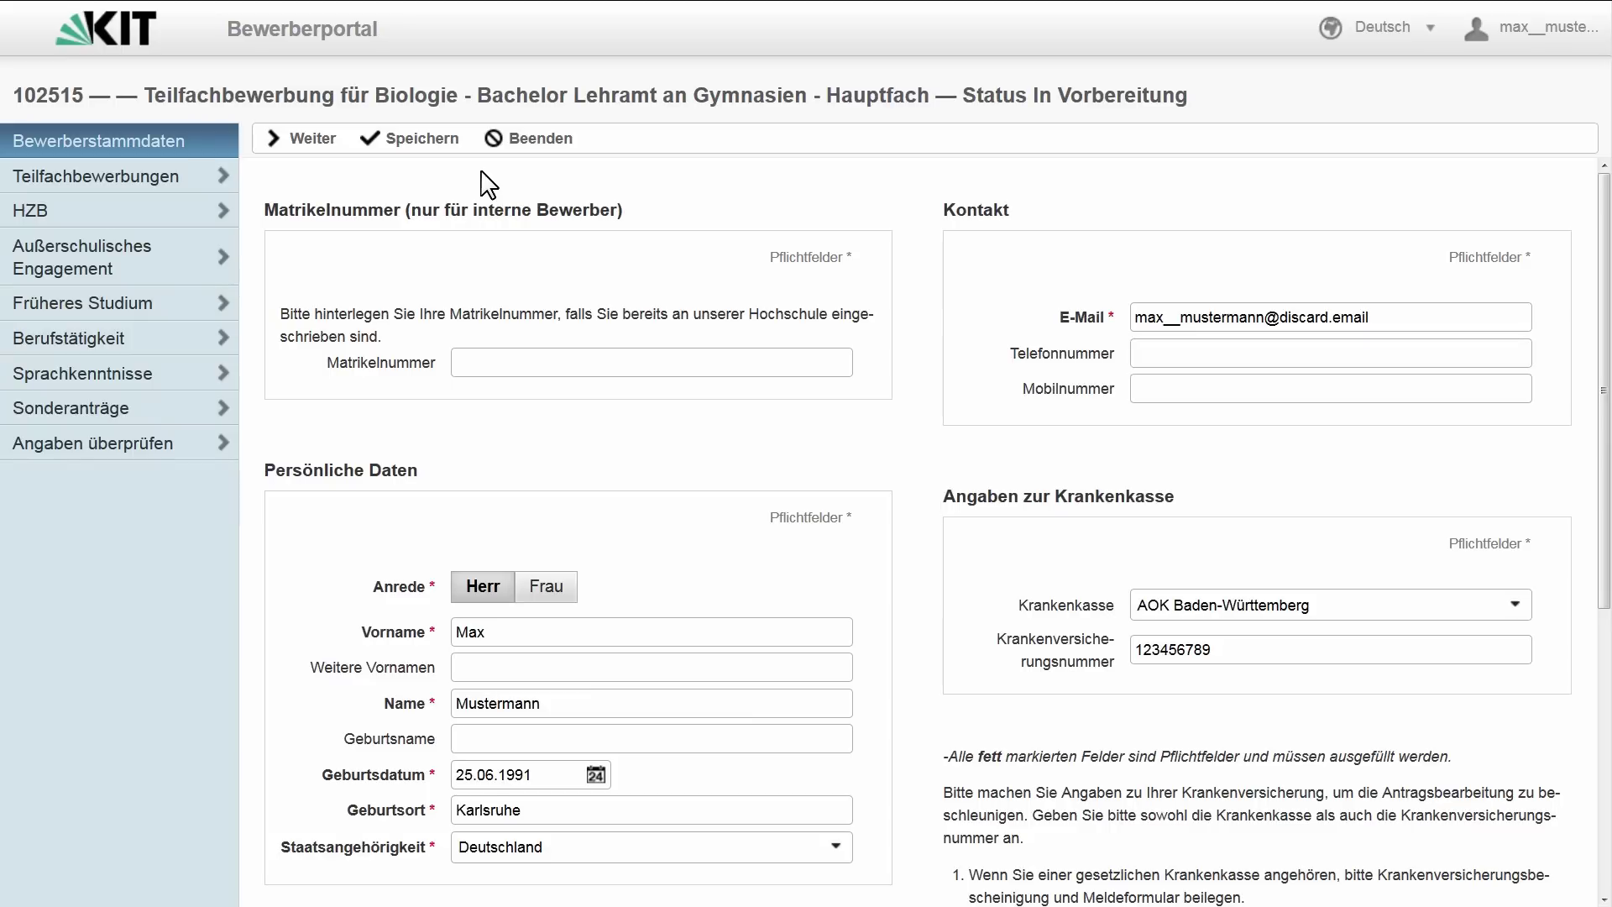
- Save the personal data and continue to the Teilfachbewerbungen overview
left_click(422, 145)
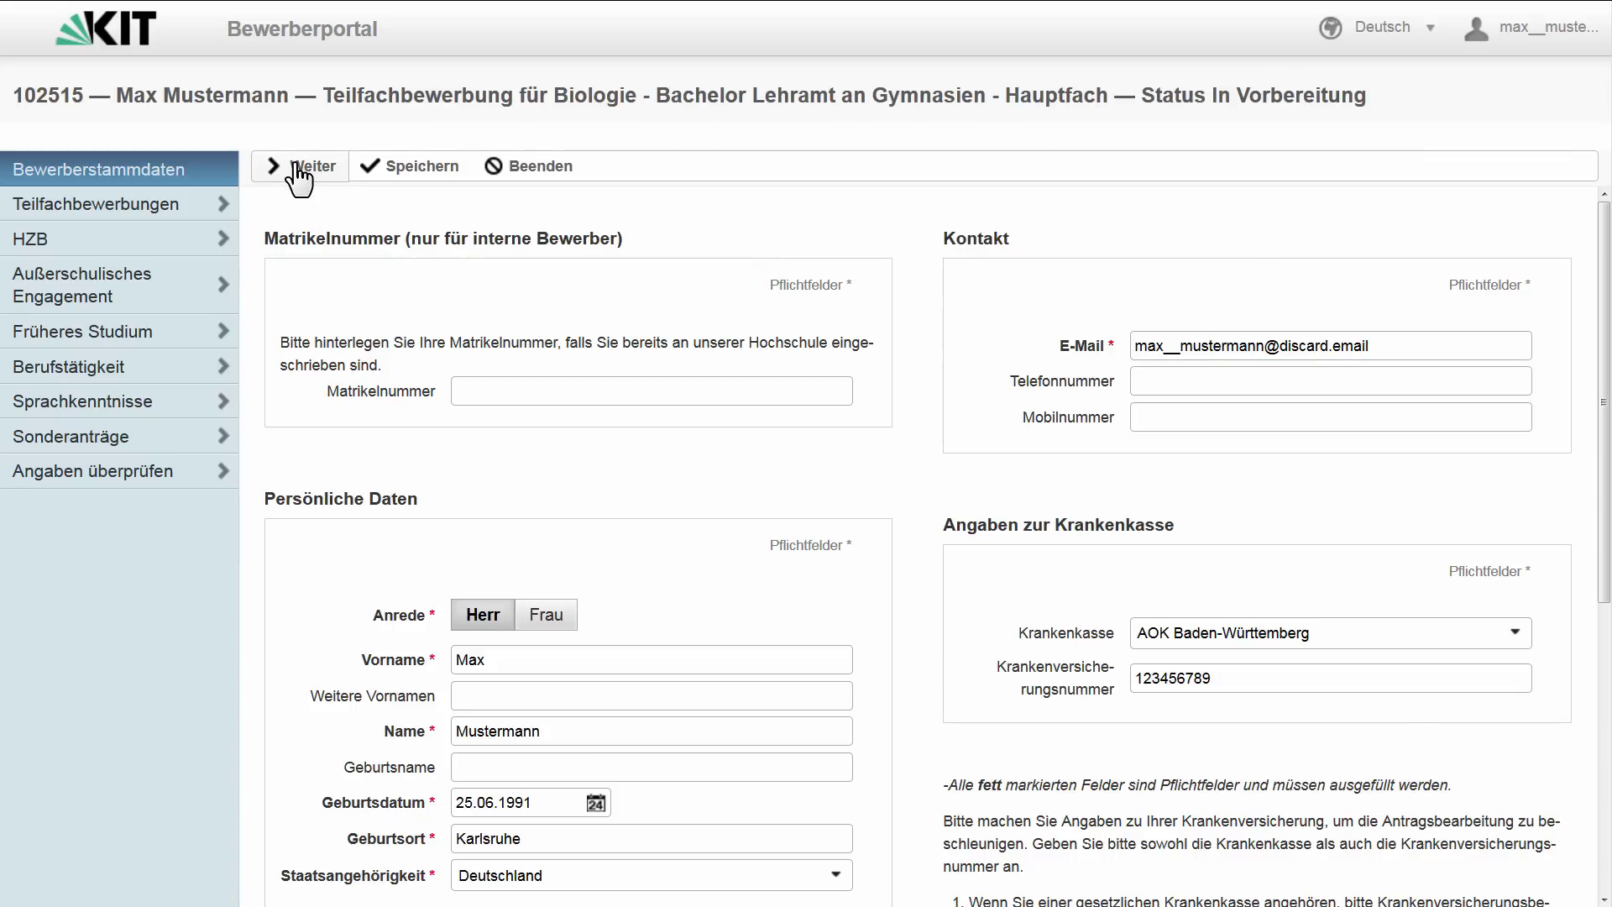
left_click(298, 168)
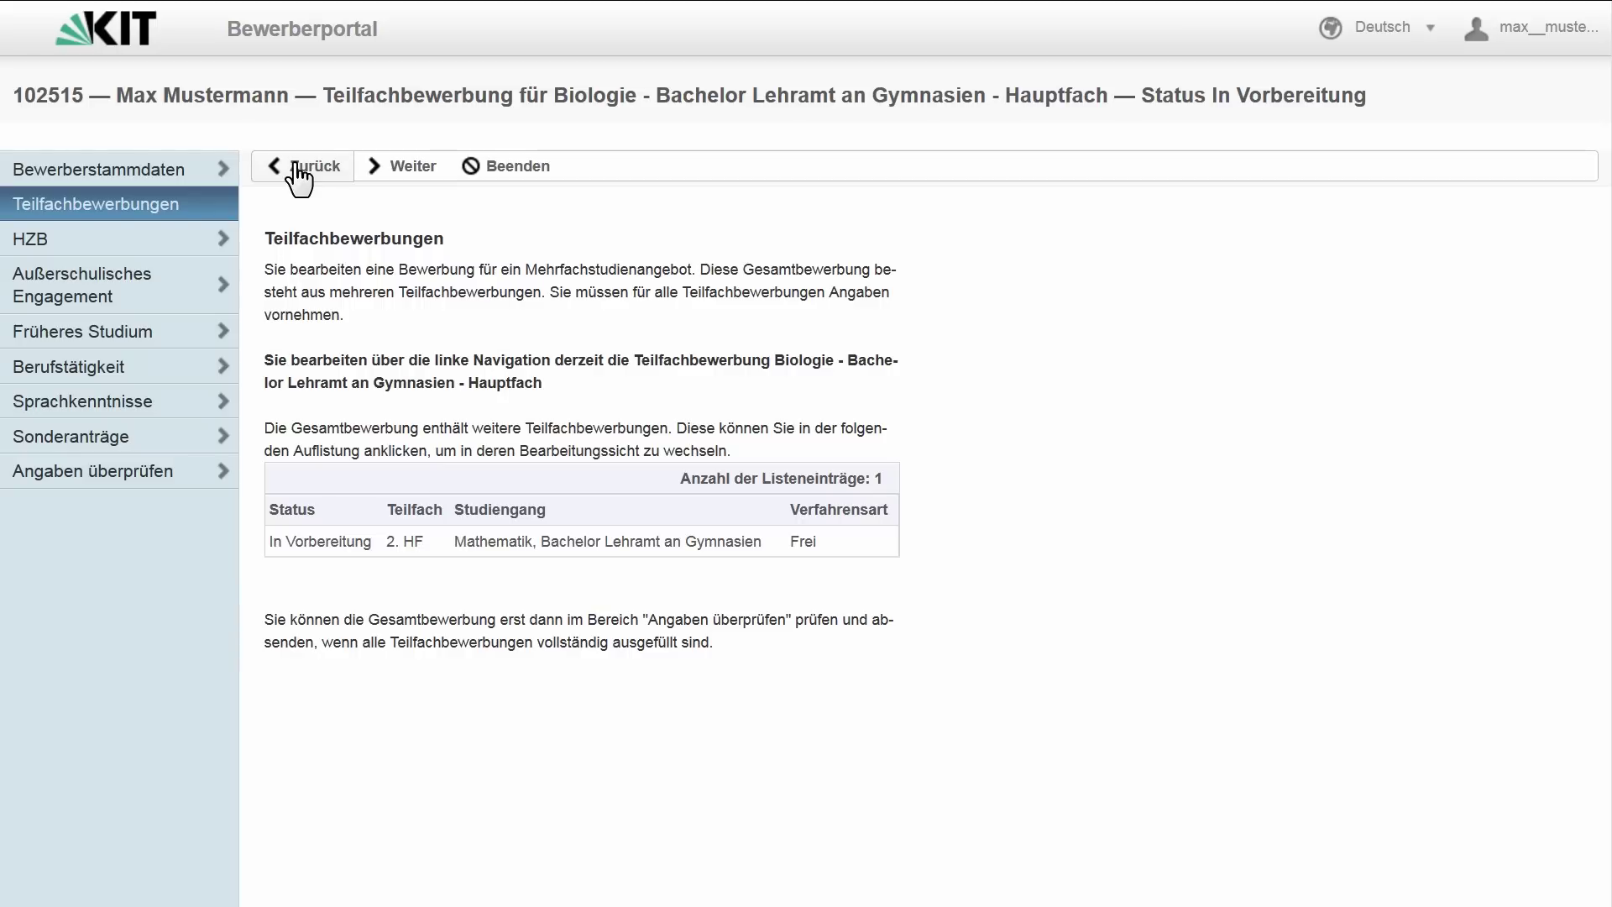
- Open the HZB page and set type Gymnasium (aHR), obtained 02.06.2013
left_click(389, 170)
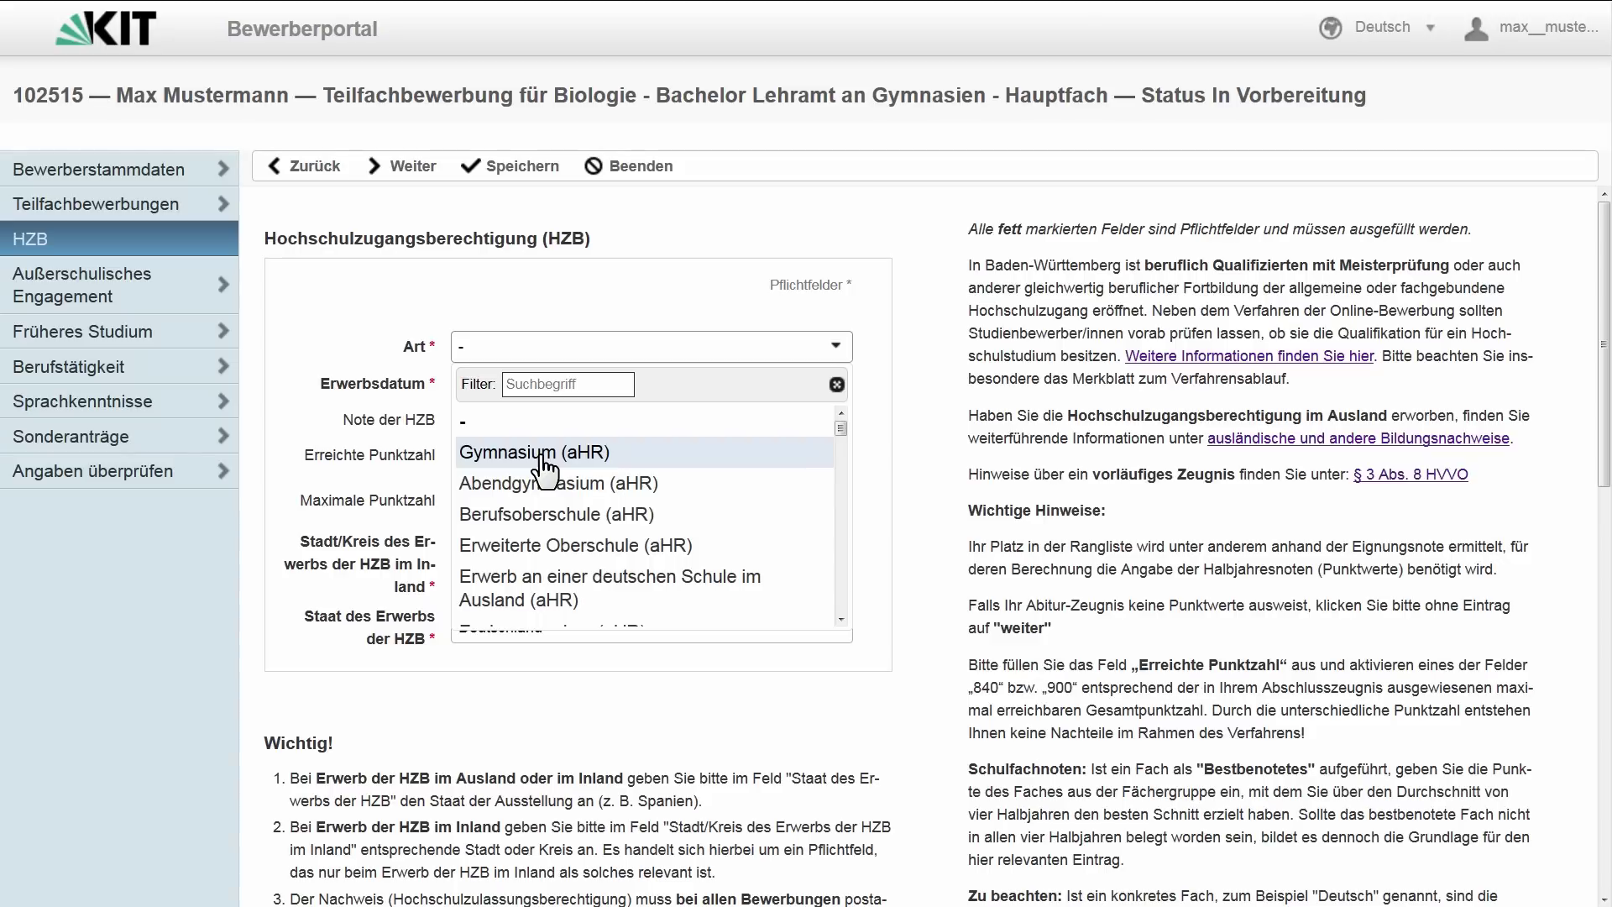
left_click(540, 458)
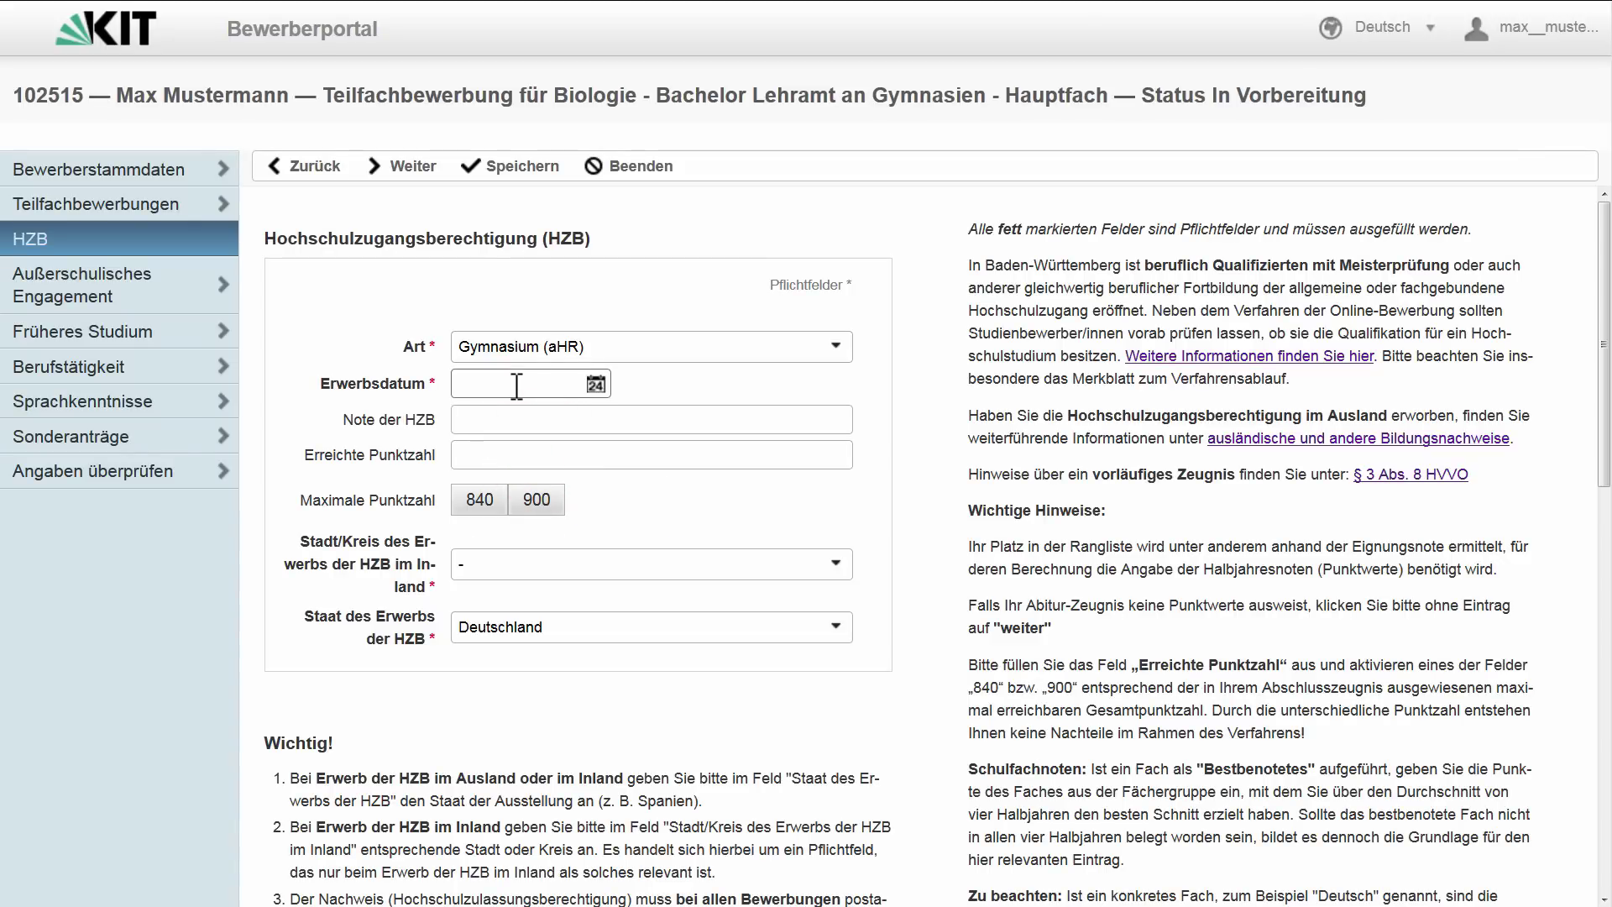
left_click(517, 385)
type("02")
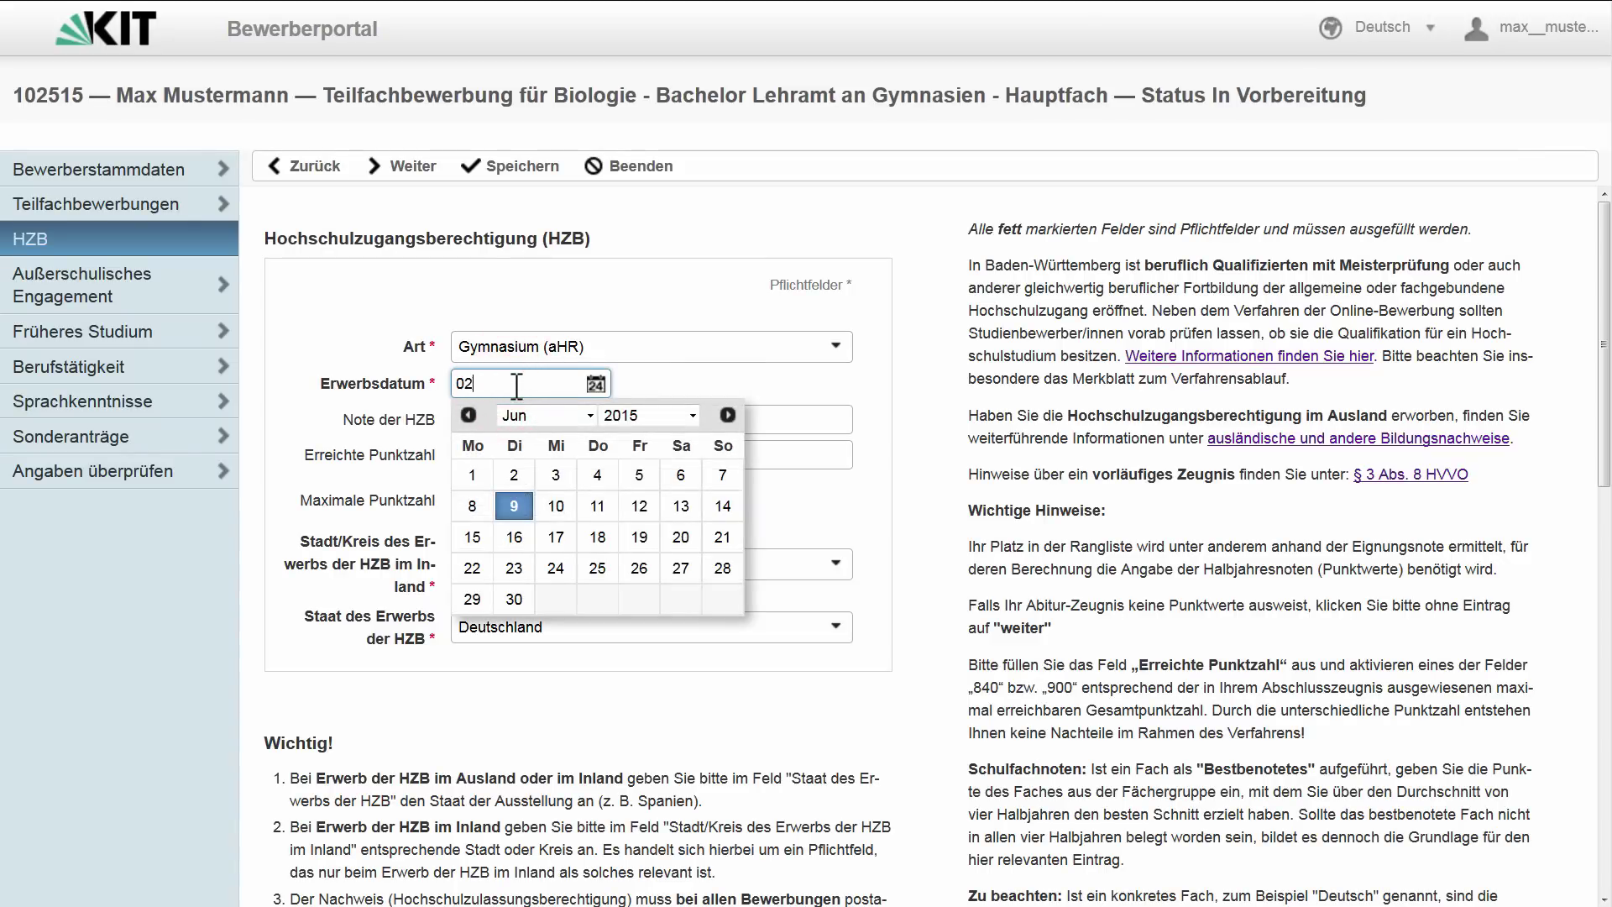
type(".06.2013")
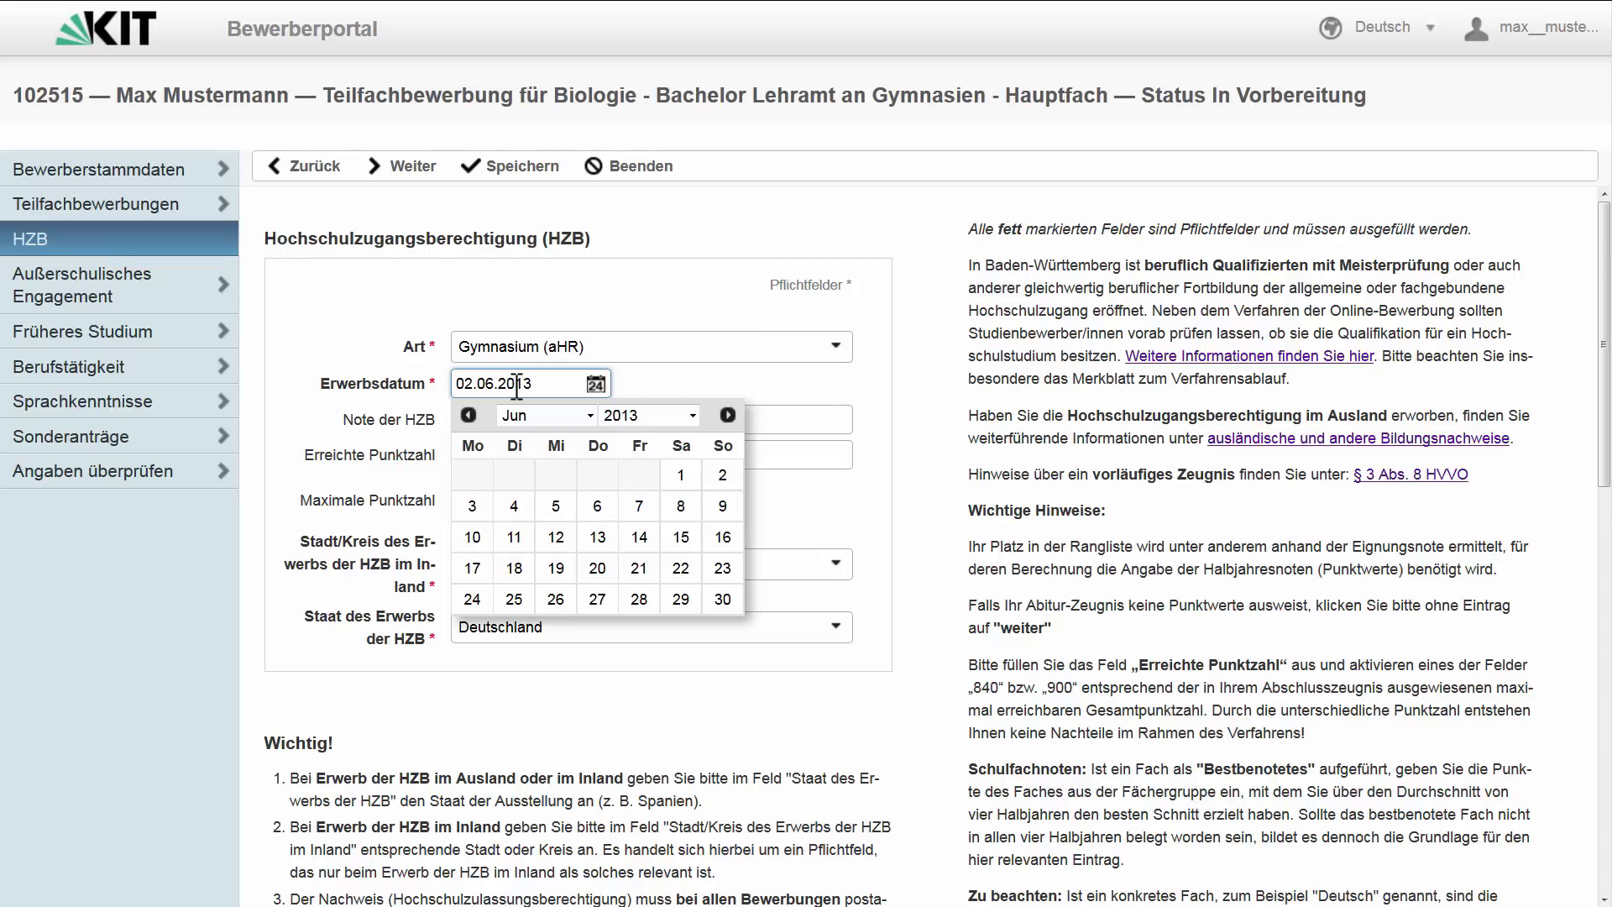
left_click(739, 398)
- Enter HZB grade 1,7, 780 of 900 points, and district Ahrweiler
left_click(720, 411)
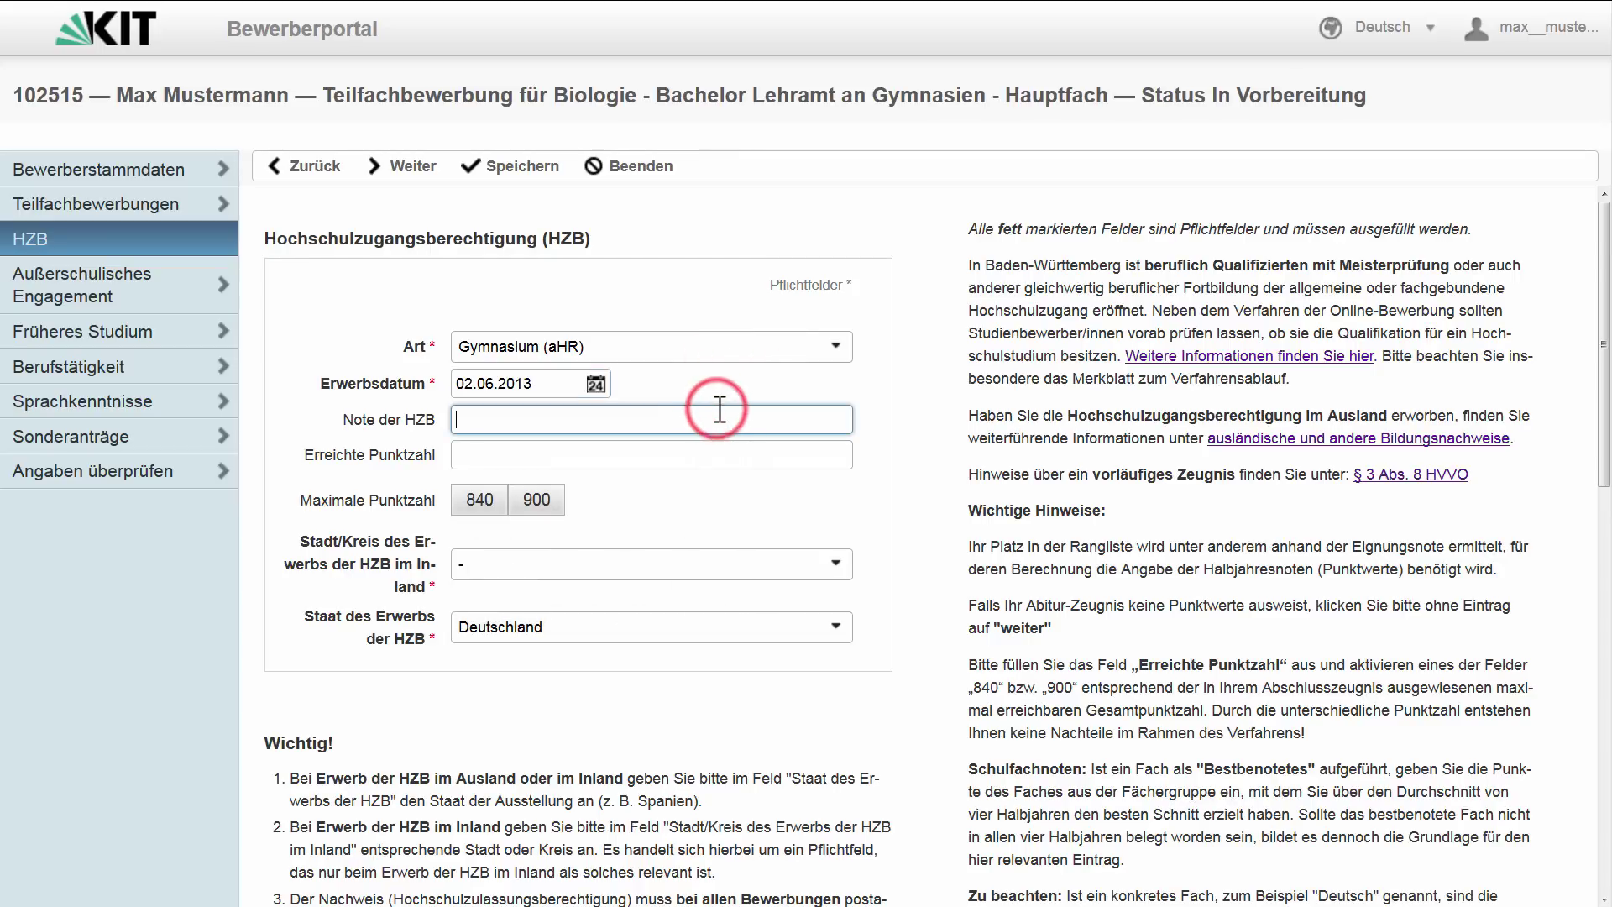
type("1,7")
left_click(726, 451)
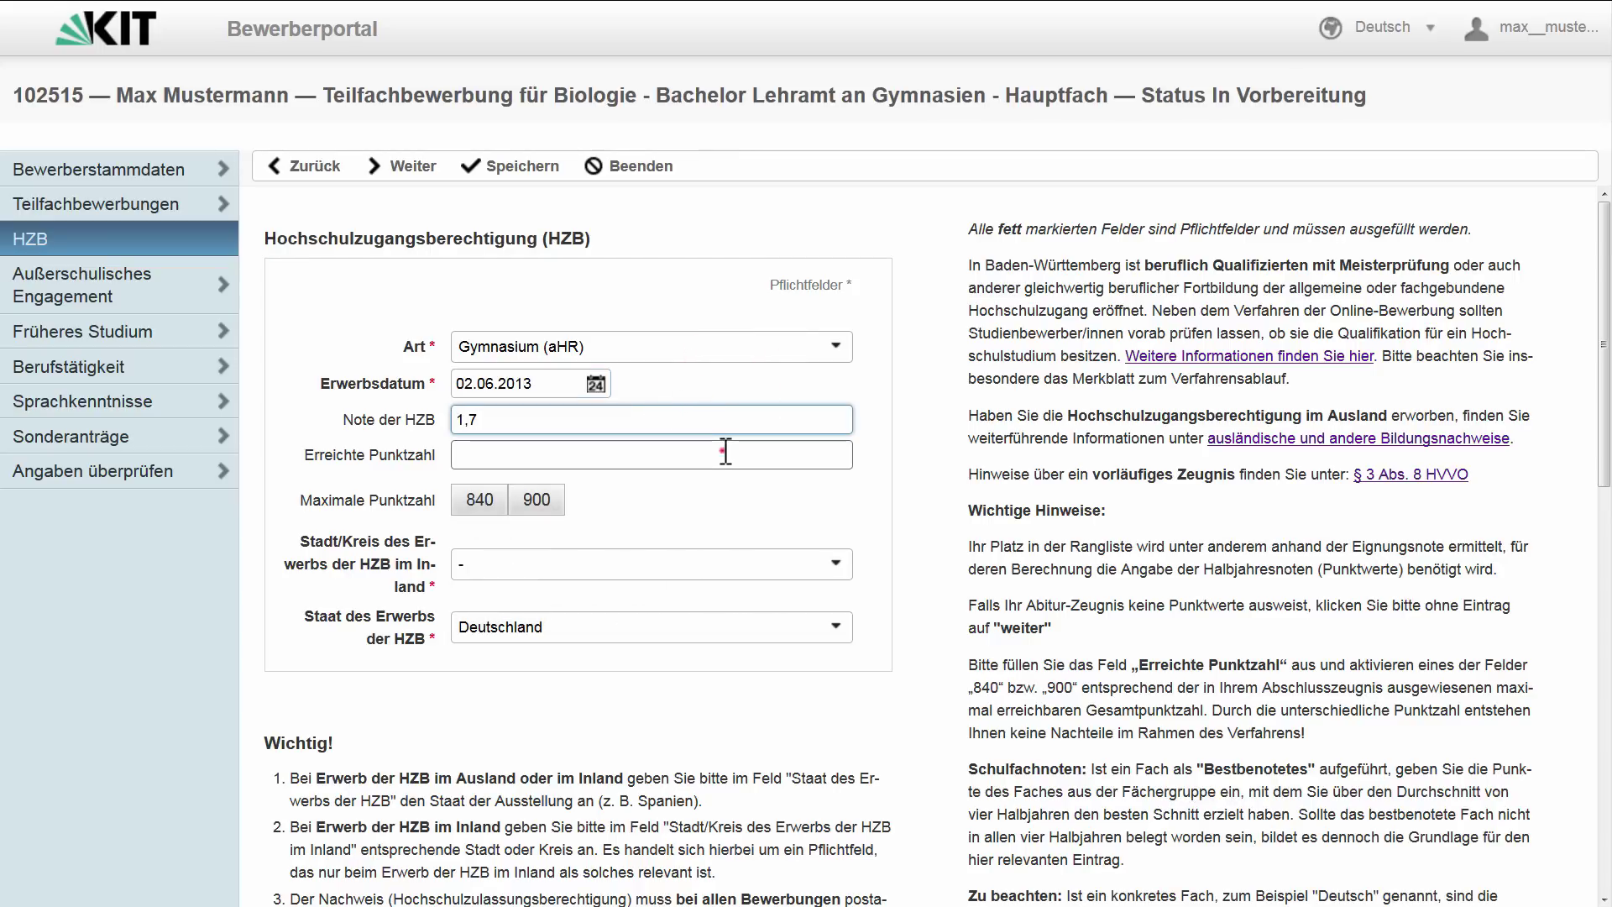
type("780")
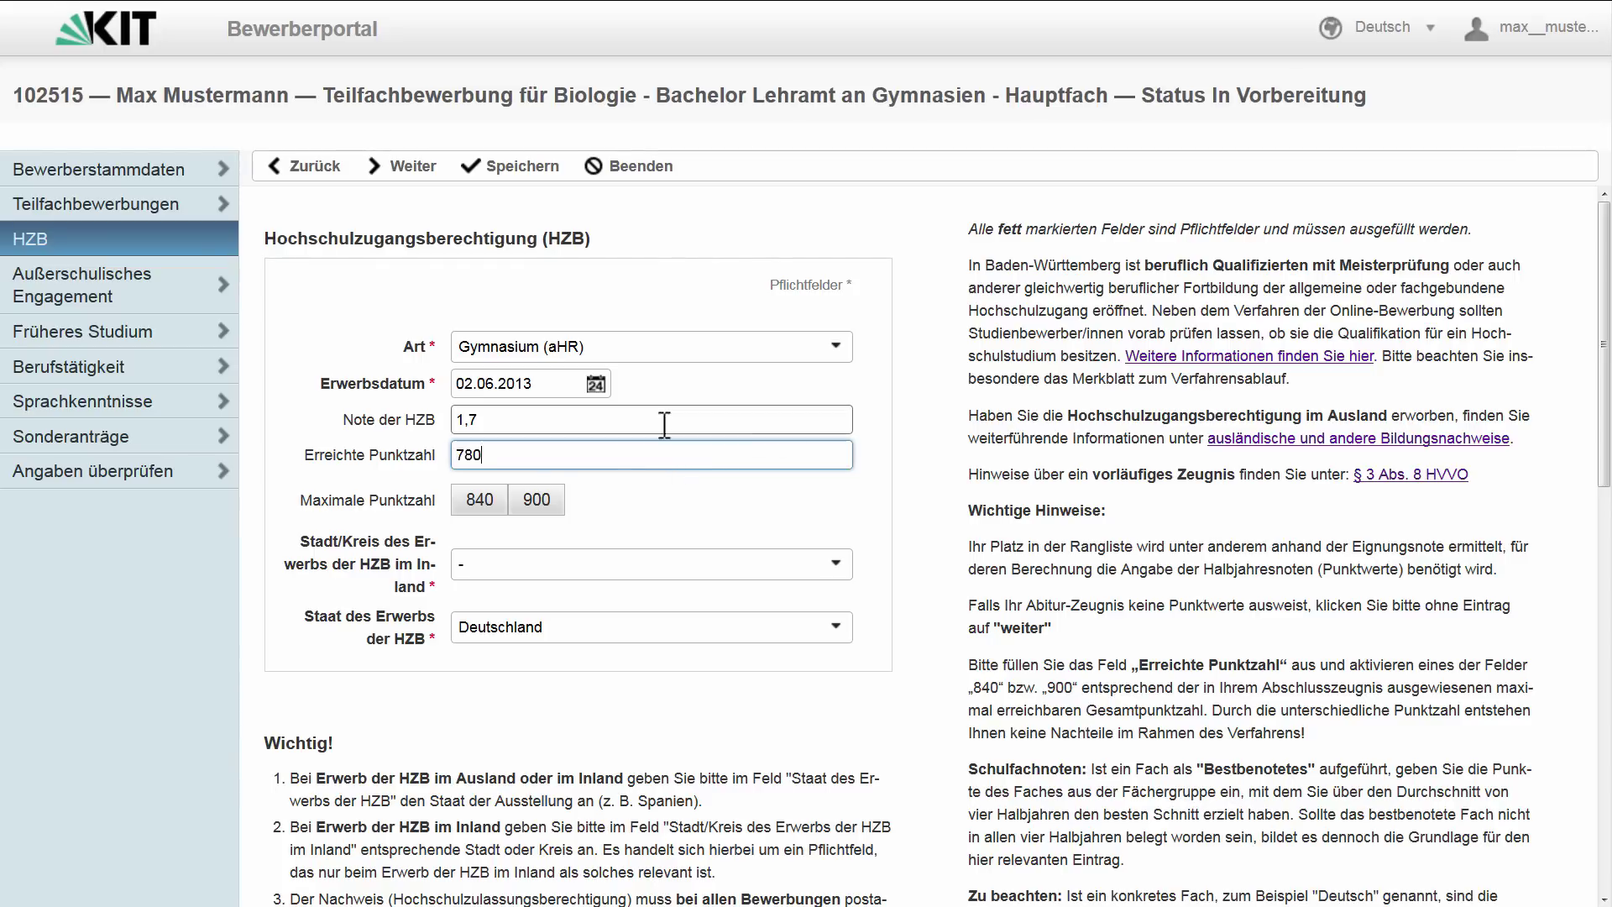
left_click(542, 504)
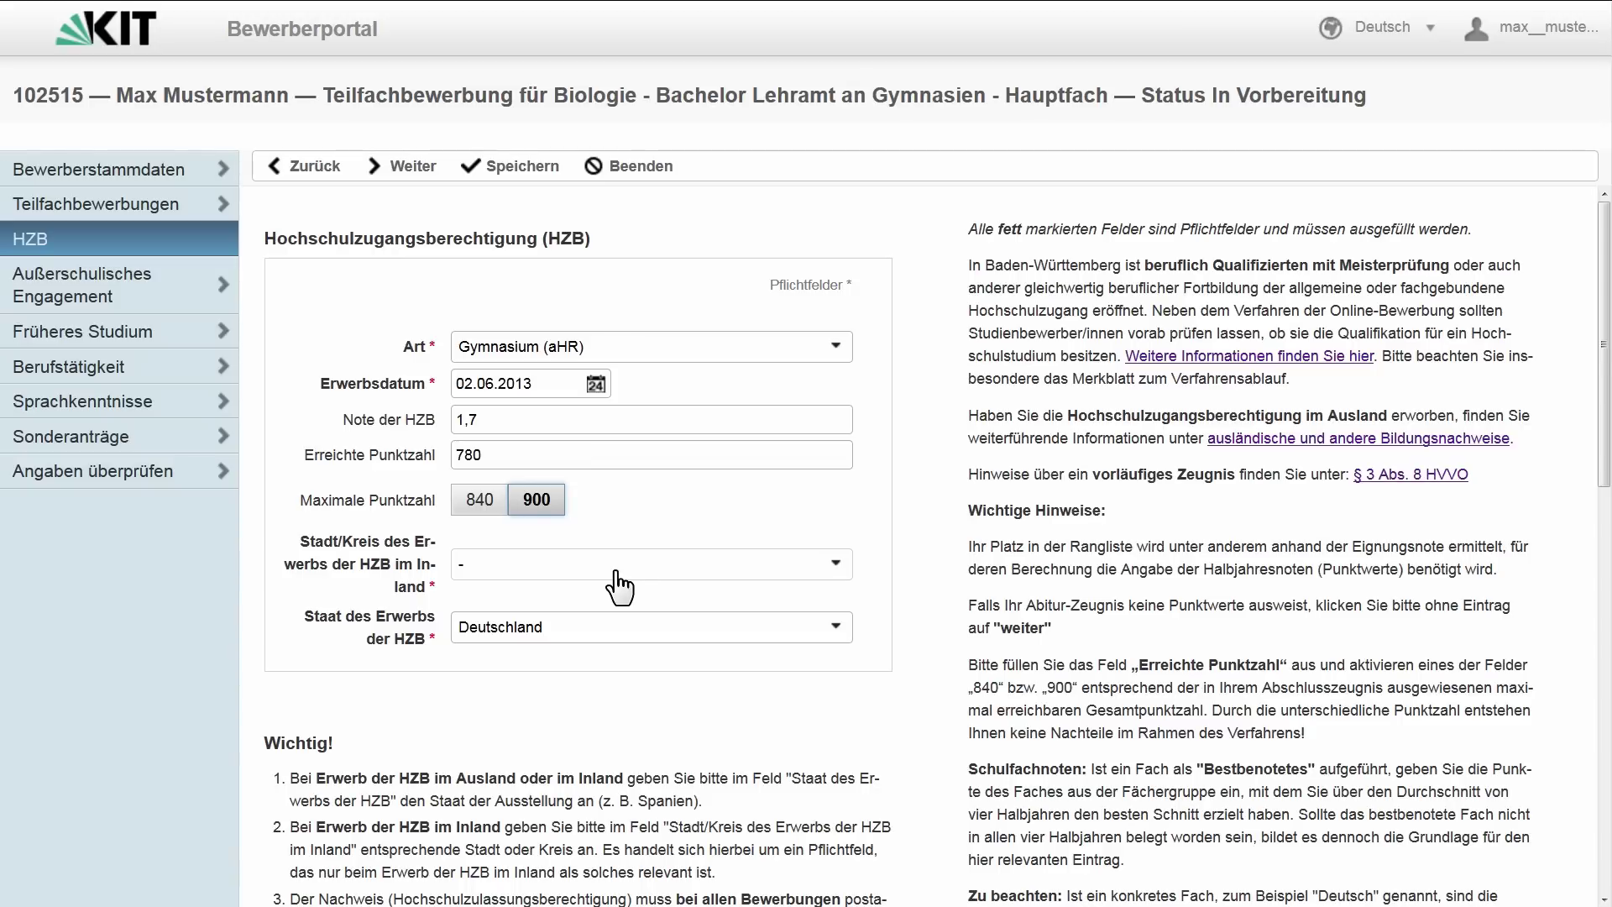
left_click(612, 568)
left_click(557, 734)
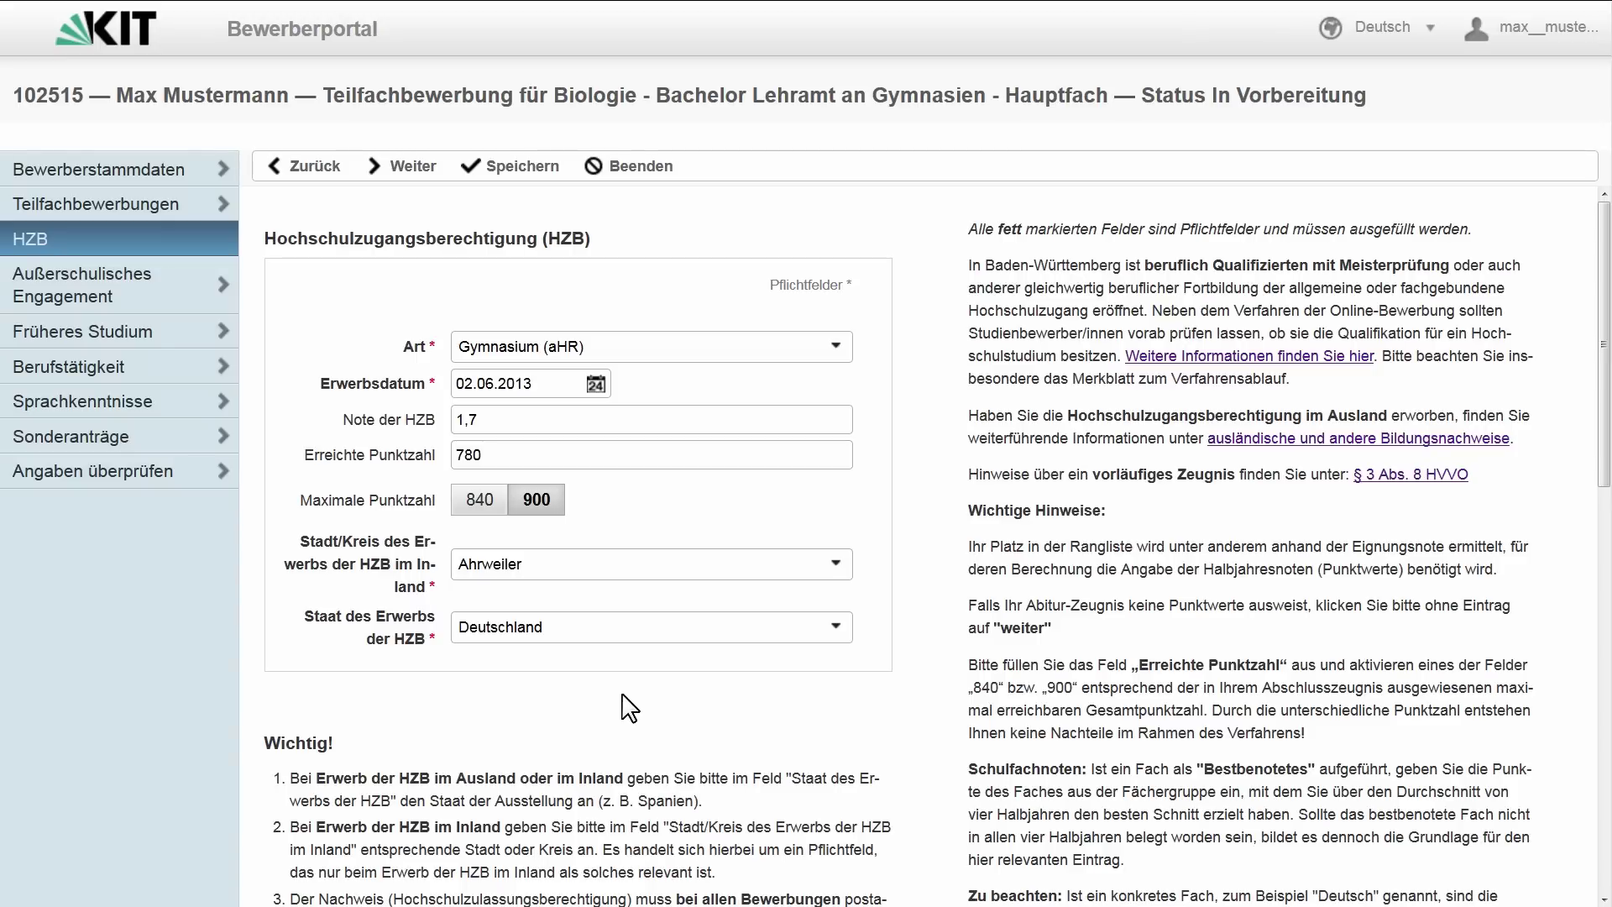
scroll(630, 708, "down", 10)
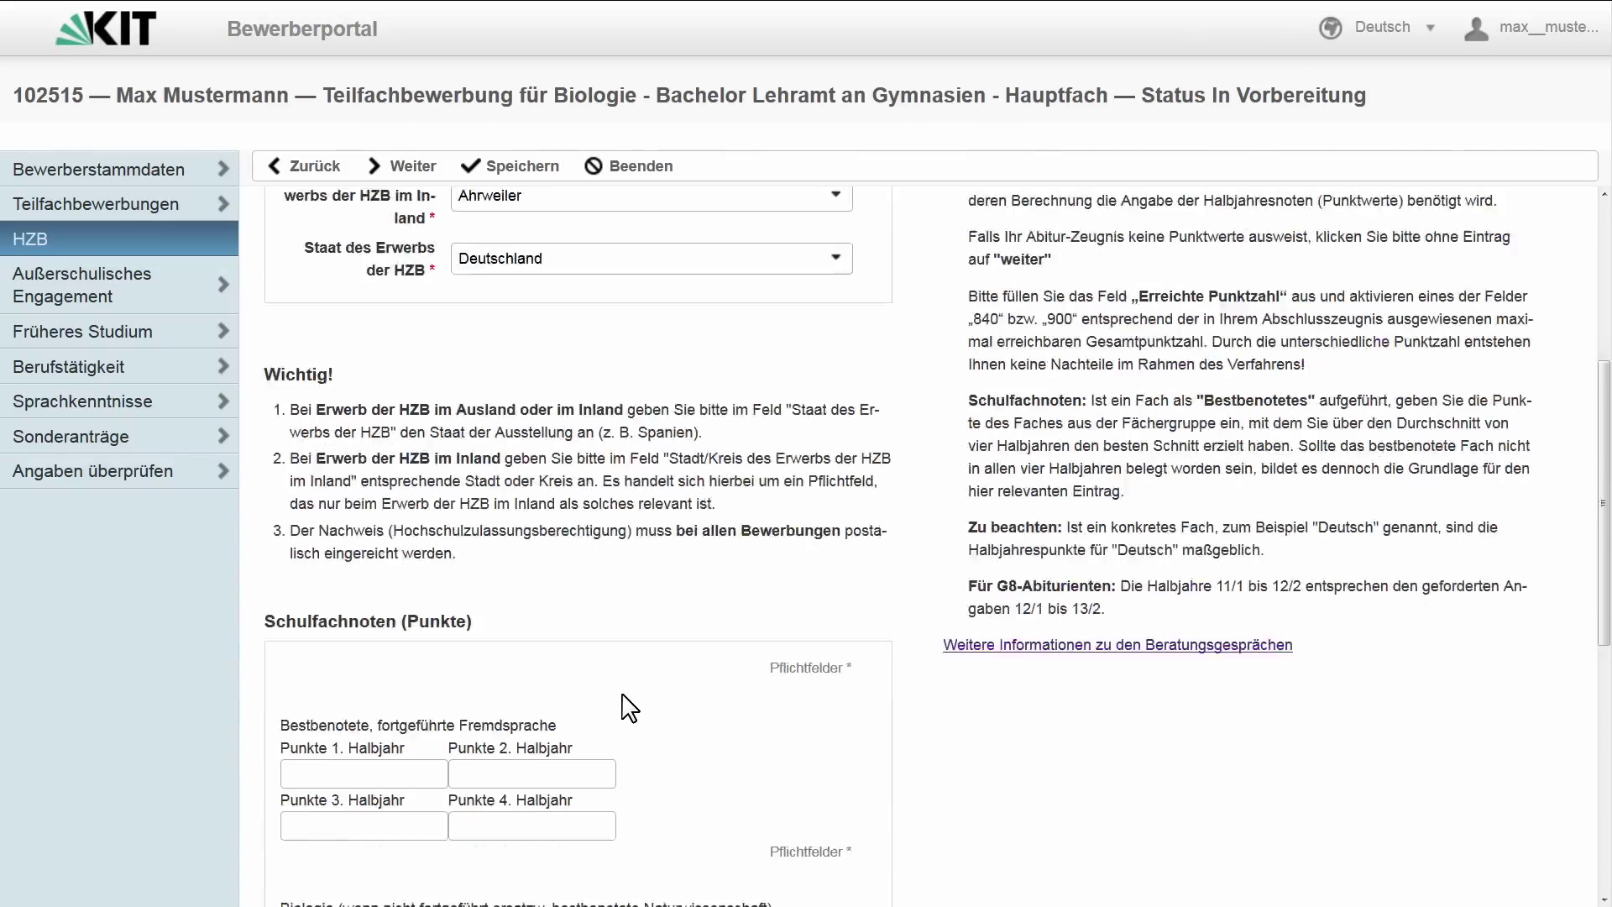
- Enter half-year points for the foreign language (14, 14, 13, 13) and Biologie (11, 10, 11, 12)
left_click(407, 261)
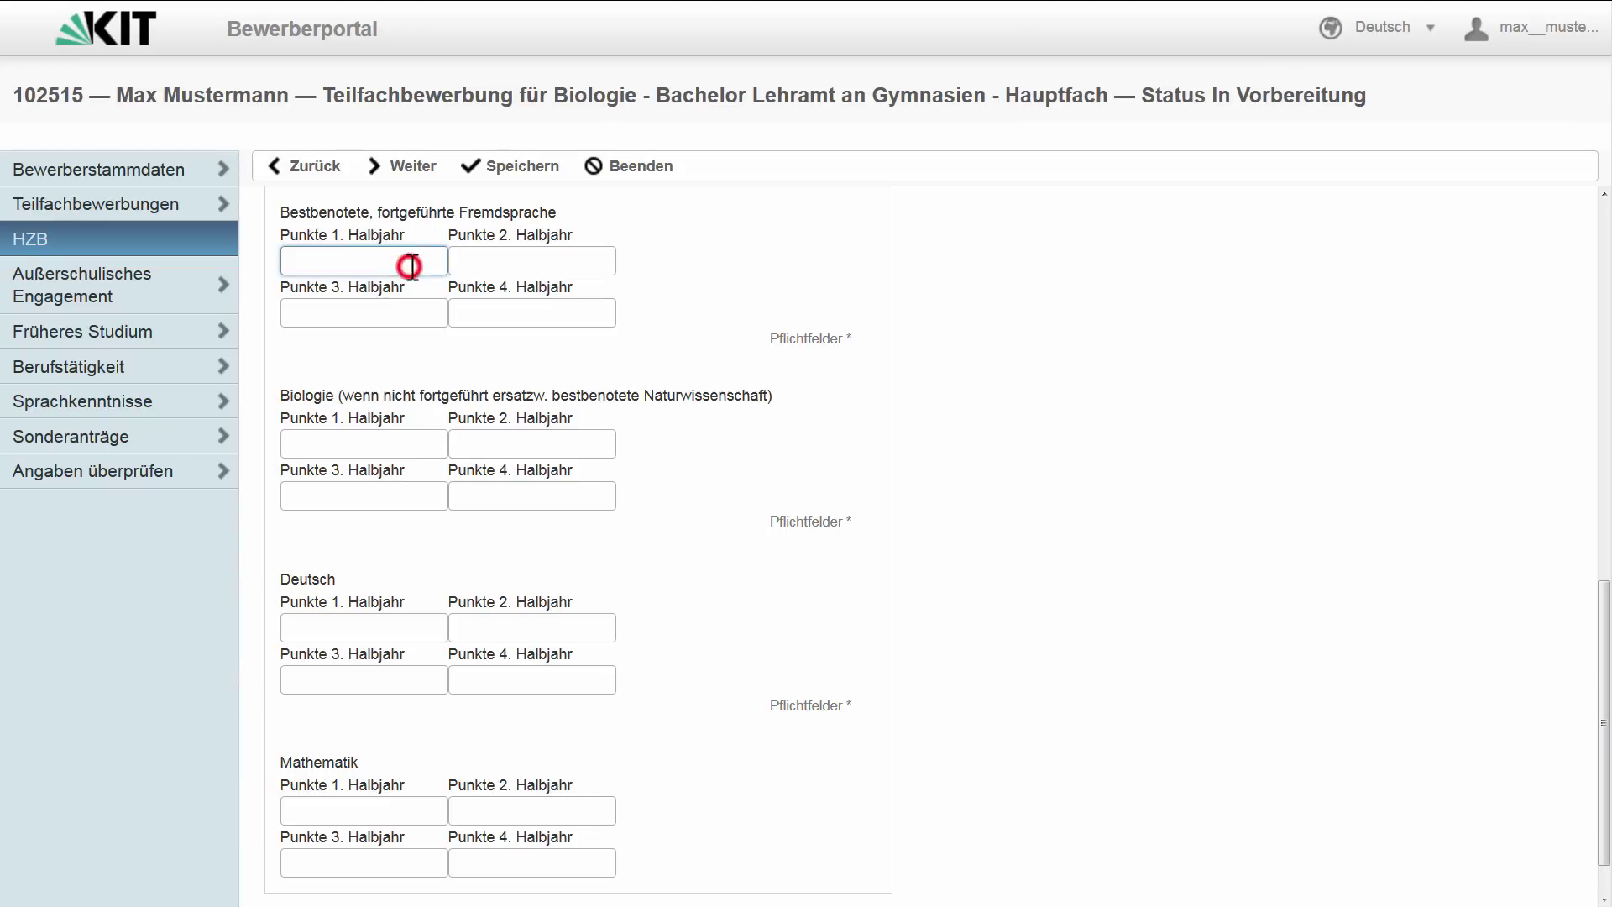
type("14")
left_click(471, 260)
type("14")
left_click(417, 311)
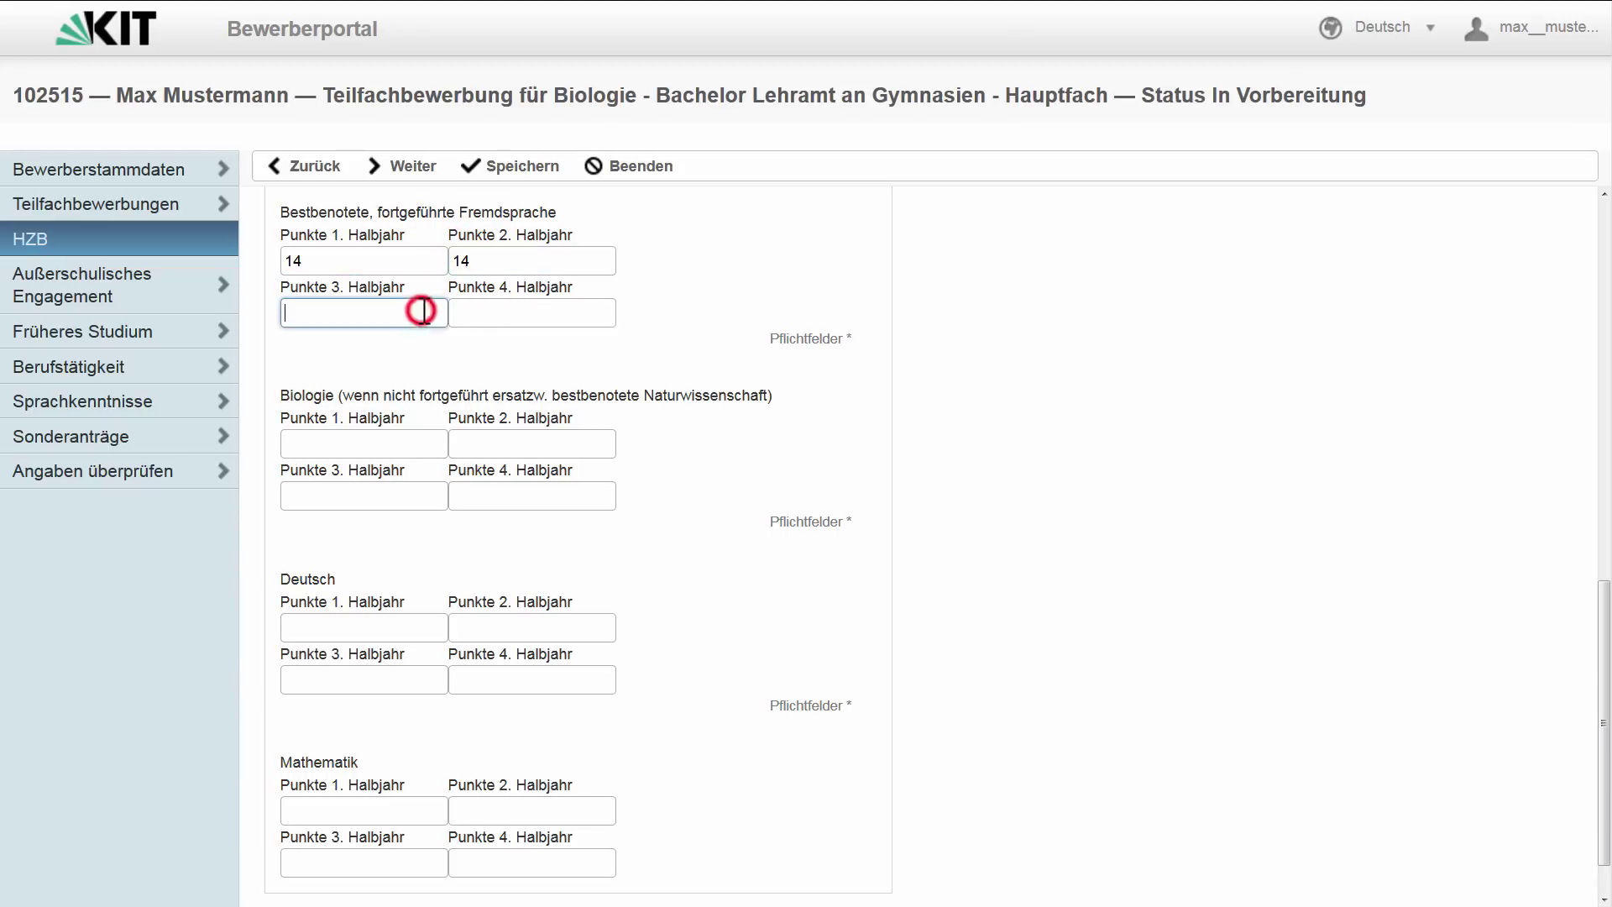
type("13")
left_click(507, 316)
type("13")
left_click(399, 497)
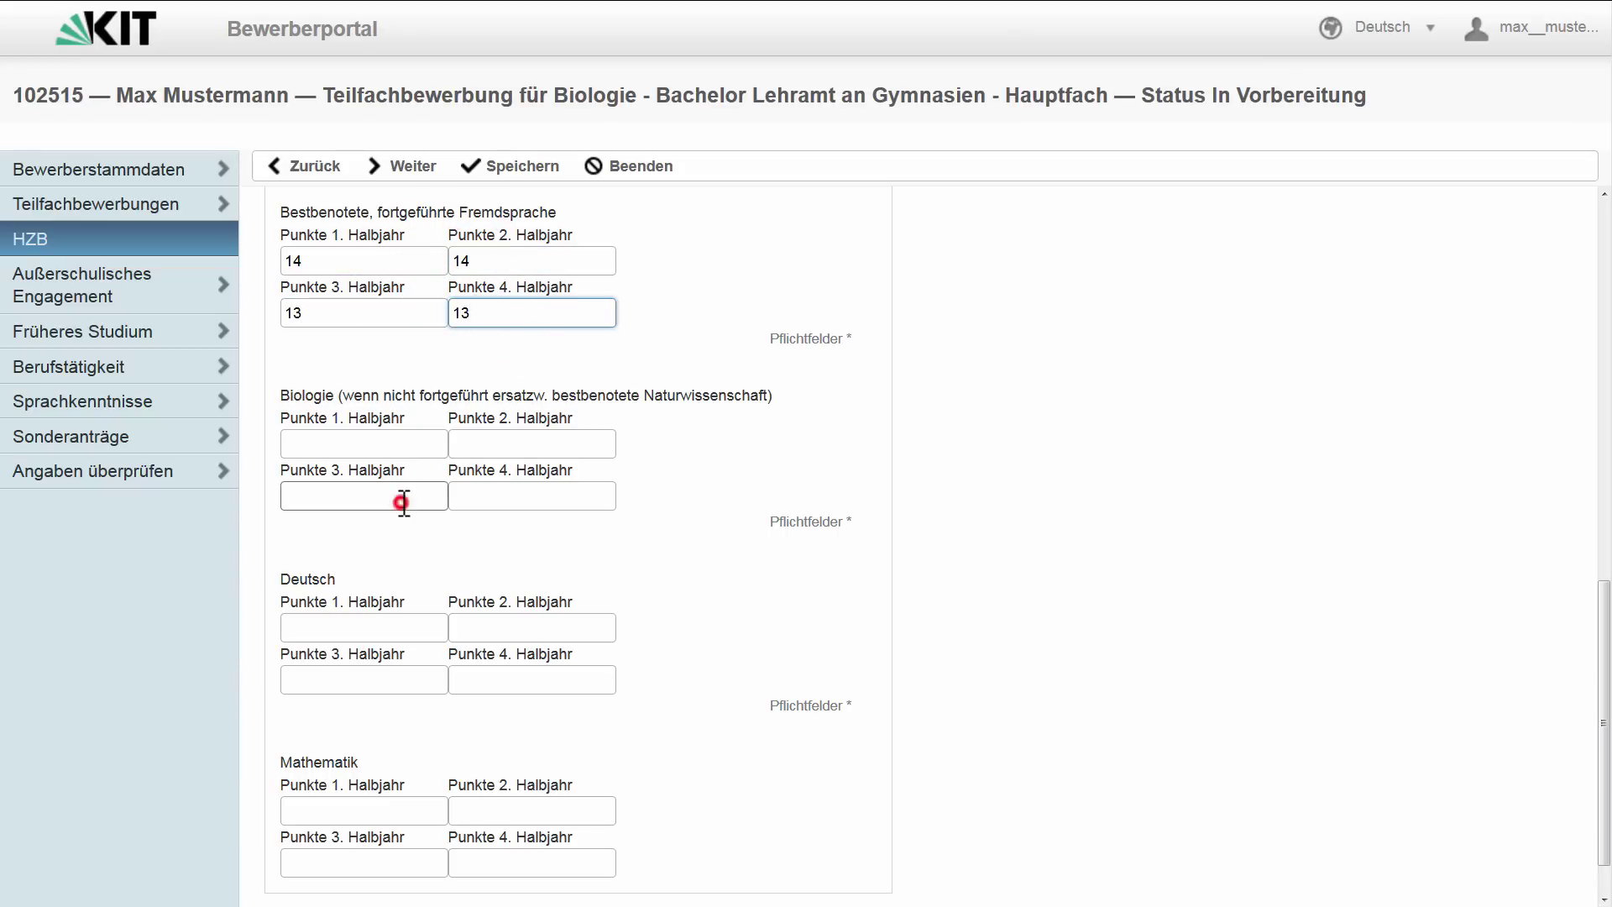
left_click(395, 435)
type("11")
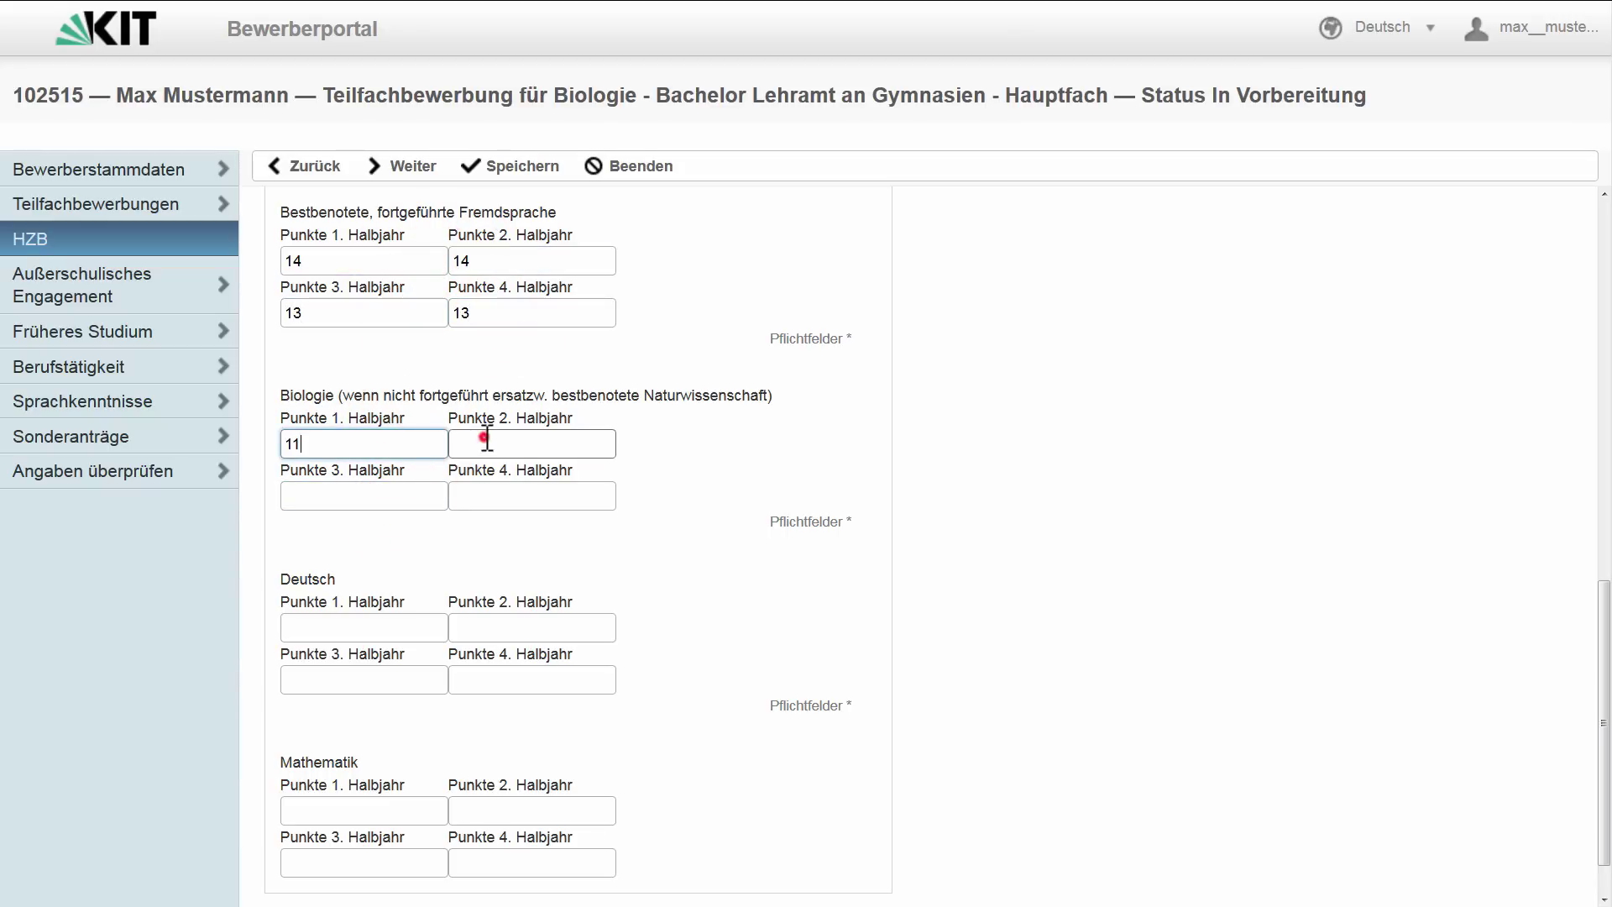
left_click(471, 436)
type("10")
left_click(437, 491)
type("11")
left_click(547, 496)
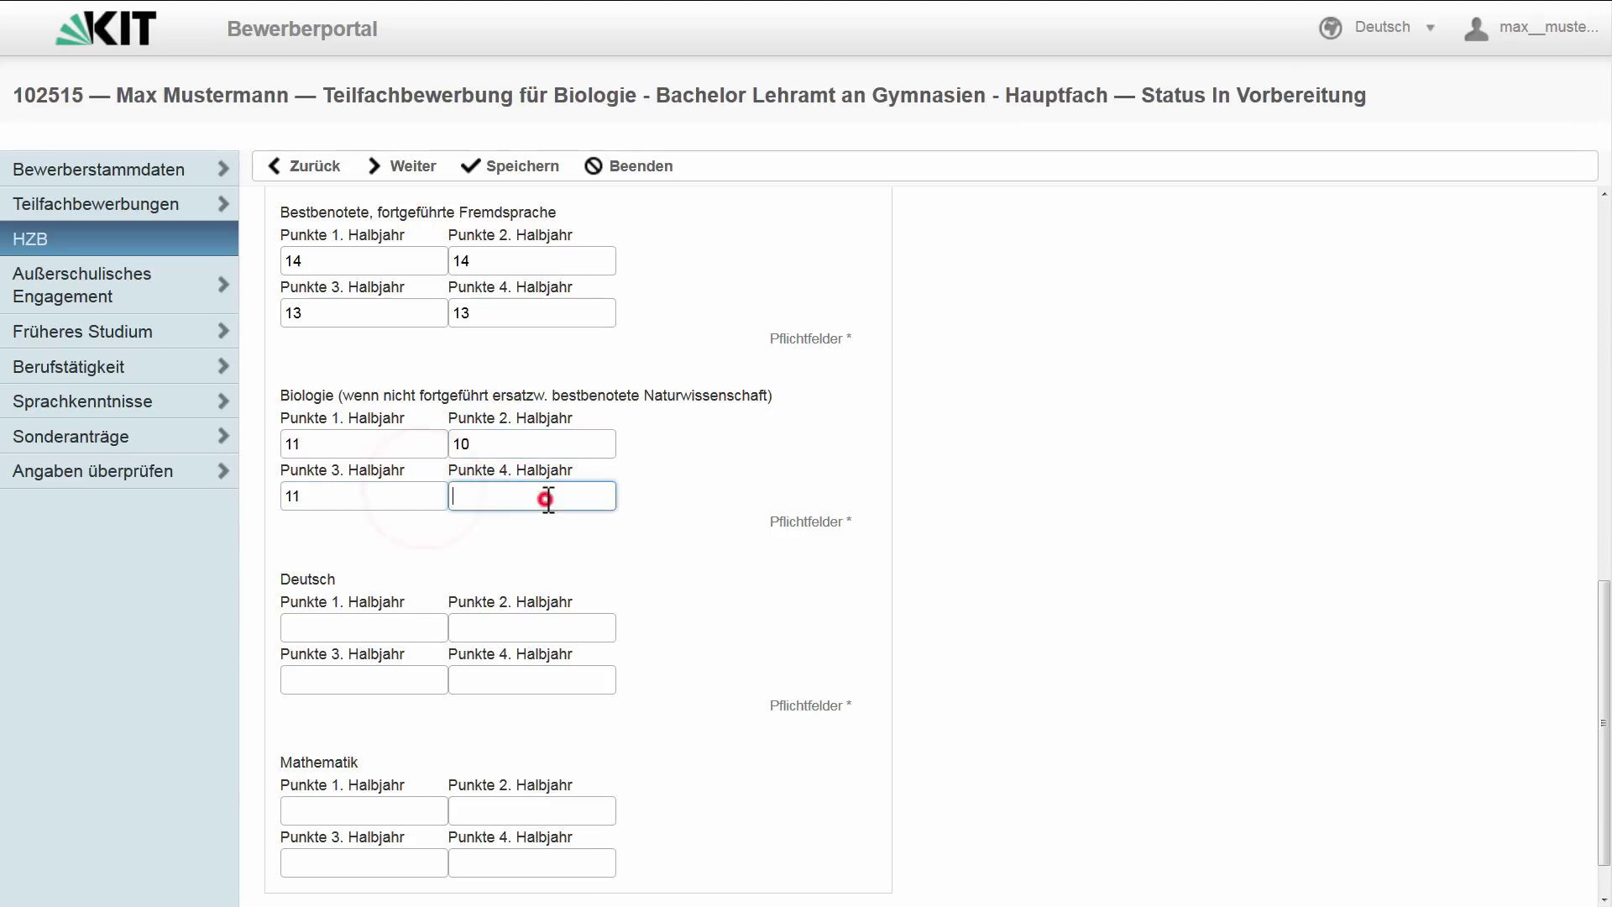
type("12")
- Enter Deutsch (14, 14, 12, 12) and Mathematik (14, 14, 10, 11) points and save the HZB page
left_click(382, 626)
type("14")
left_click(489, 626)
type("14")
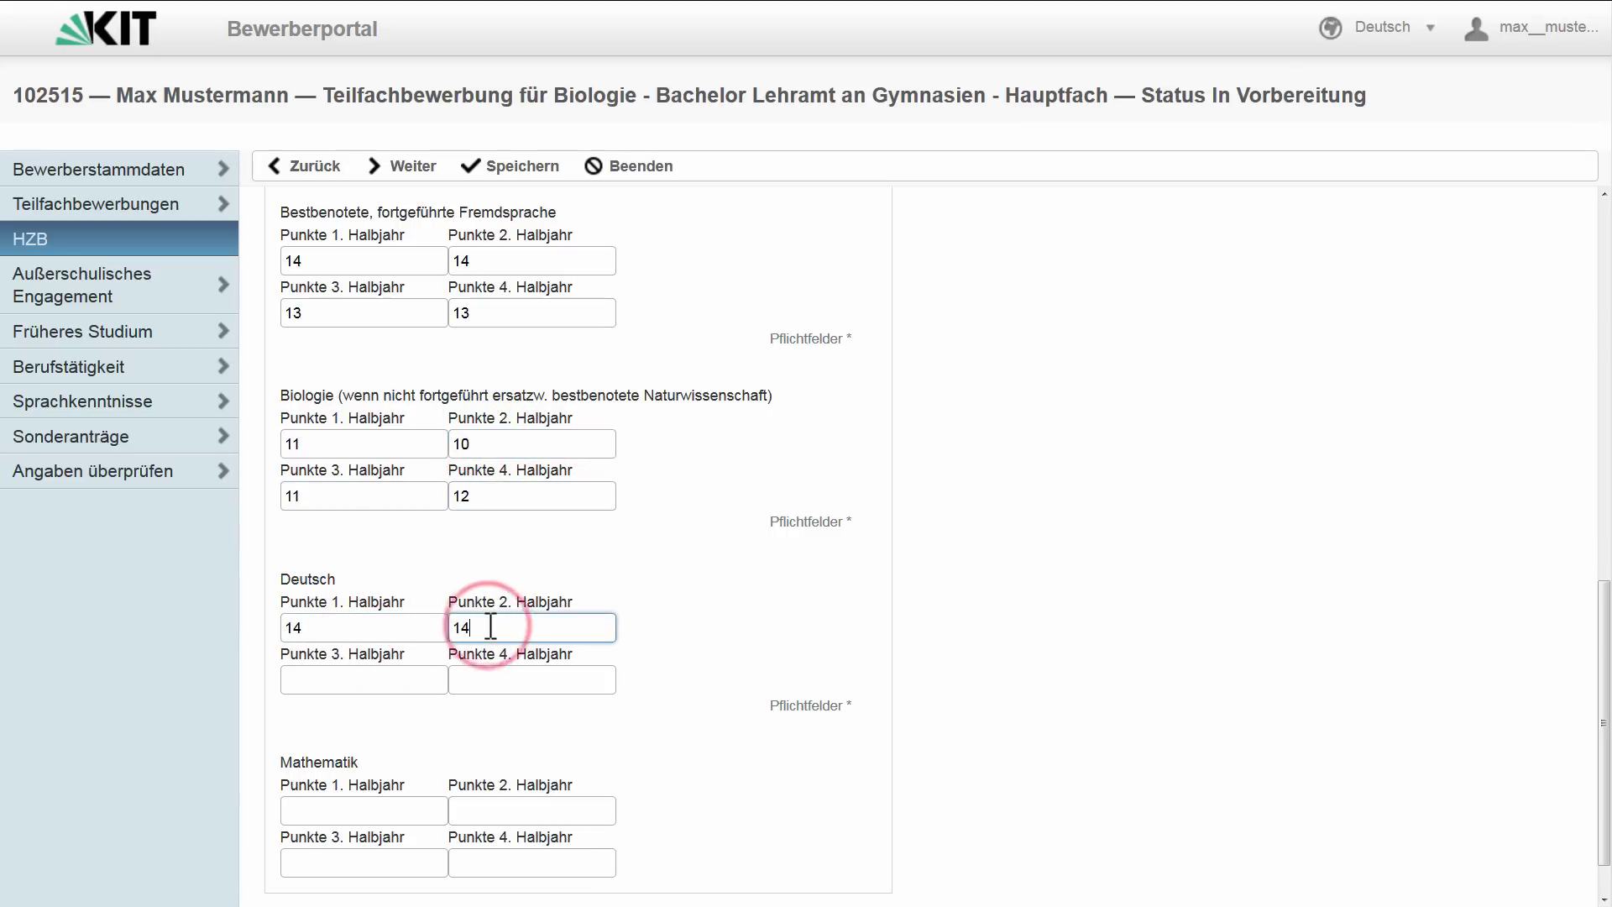
left_click(393, 671)
type("12")
left_click(515, 672)
type("12")
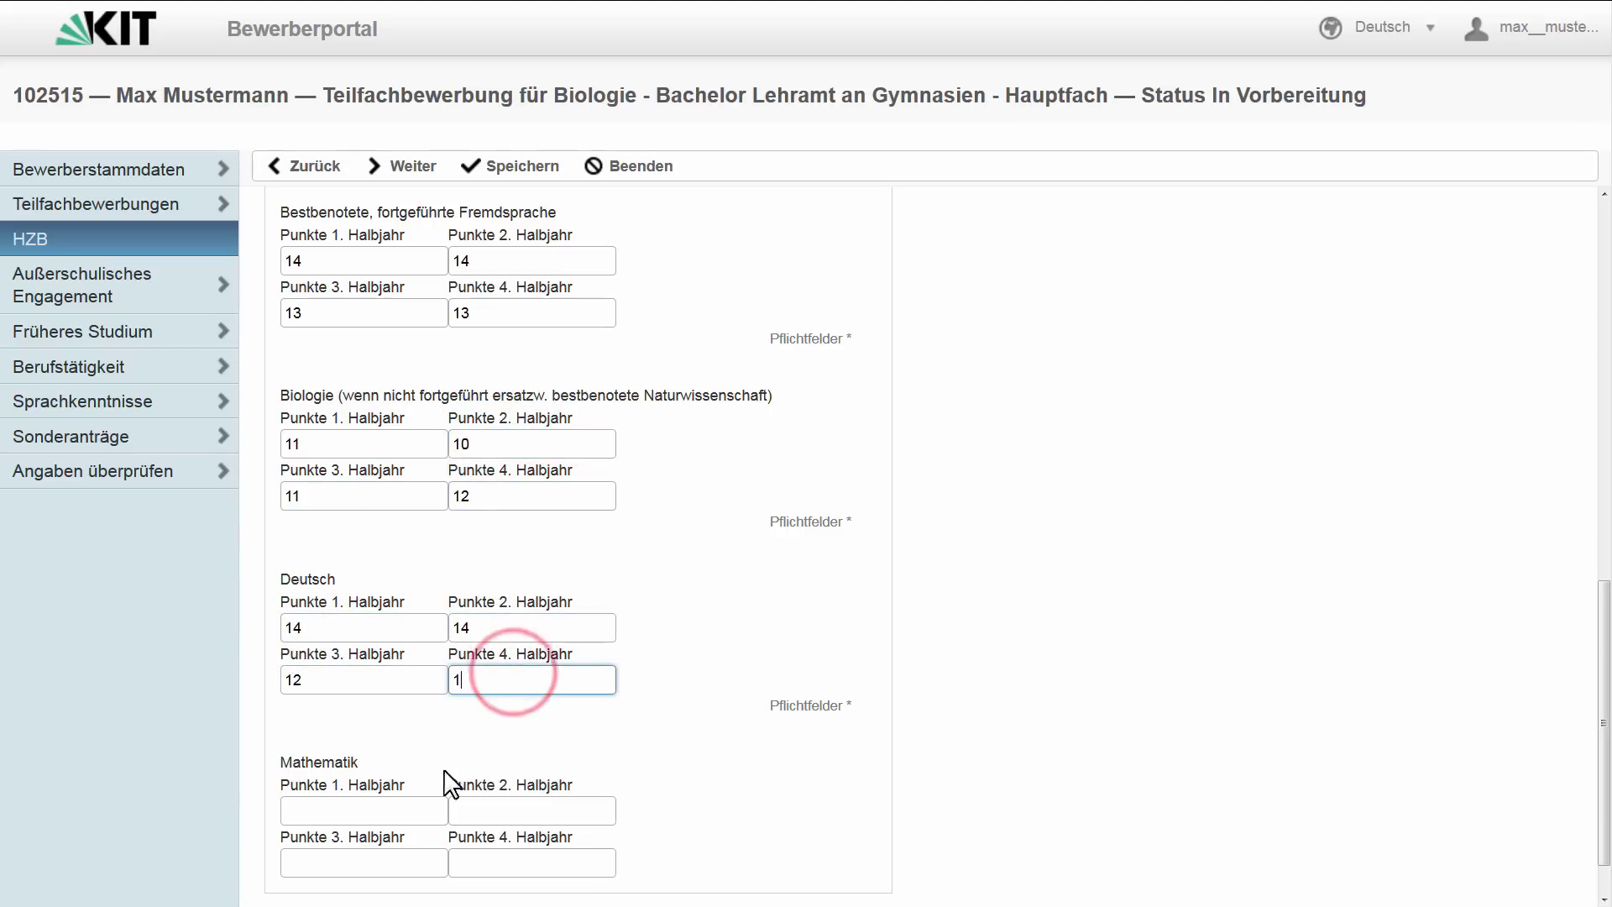
left_click(414, 808)
type("14")
left_click(503, 812)
type("14")
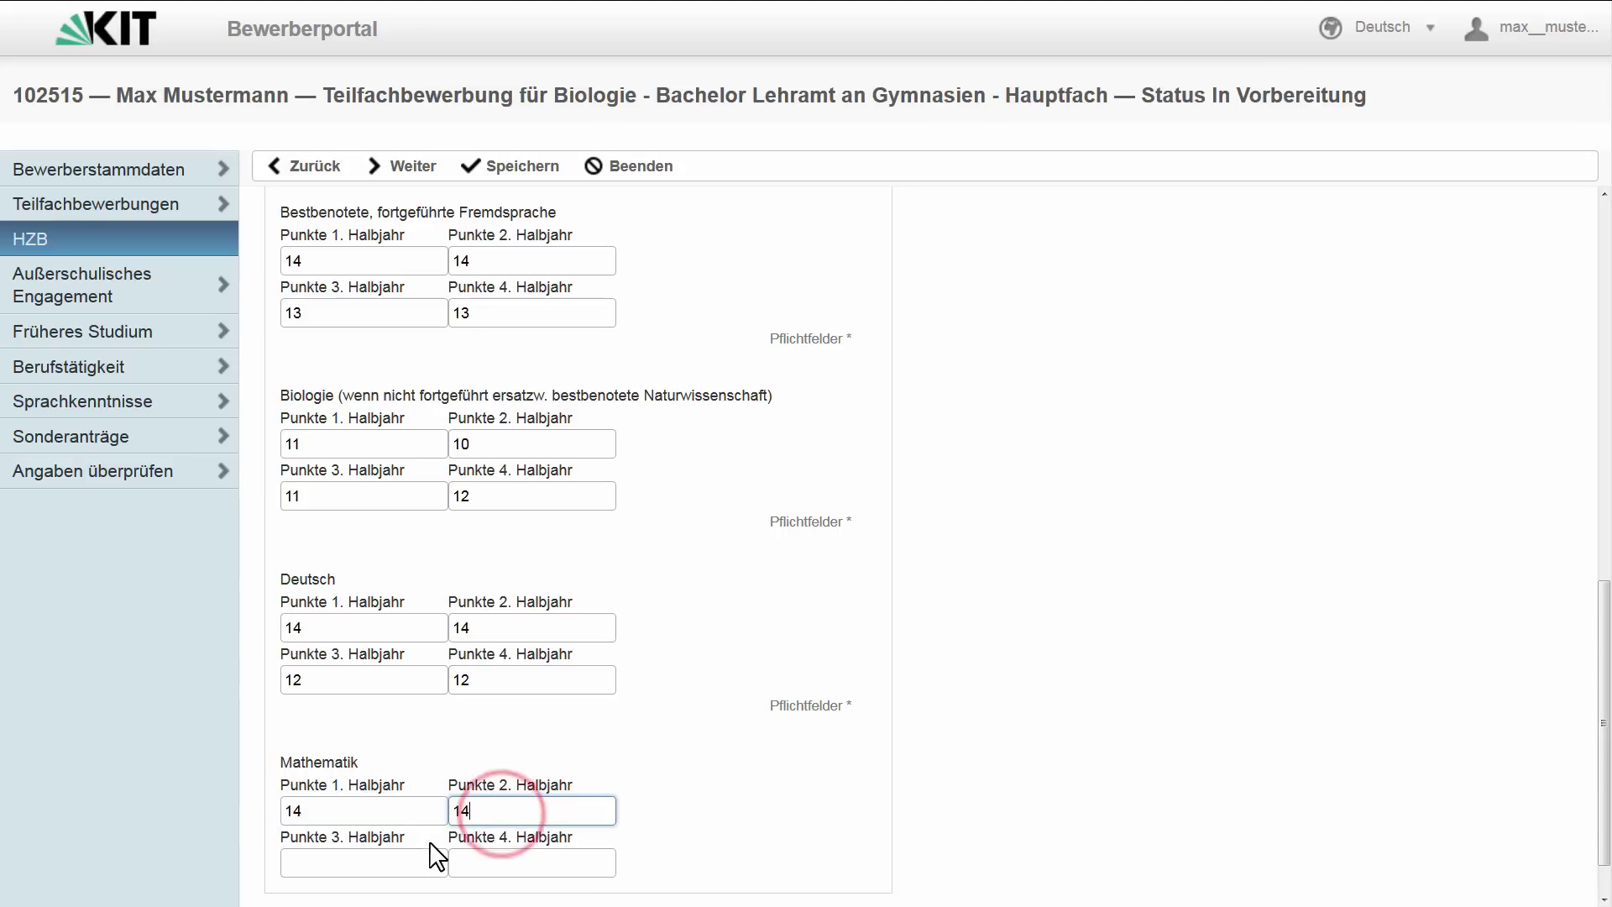
left_click(400, 857)
type("10")
left_click(493, 849)
type("11")
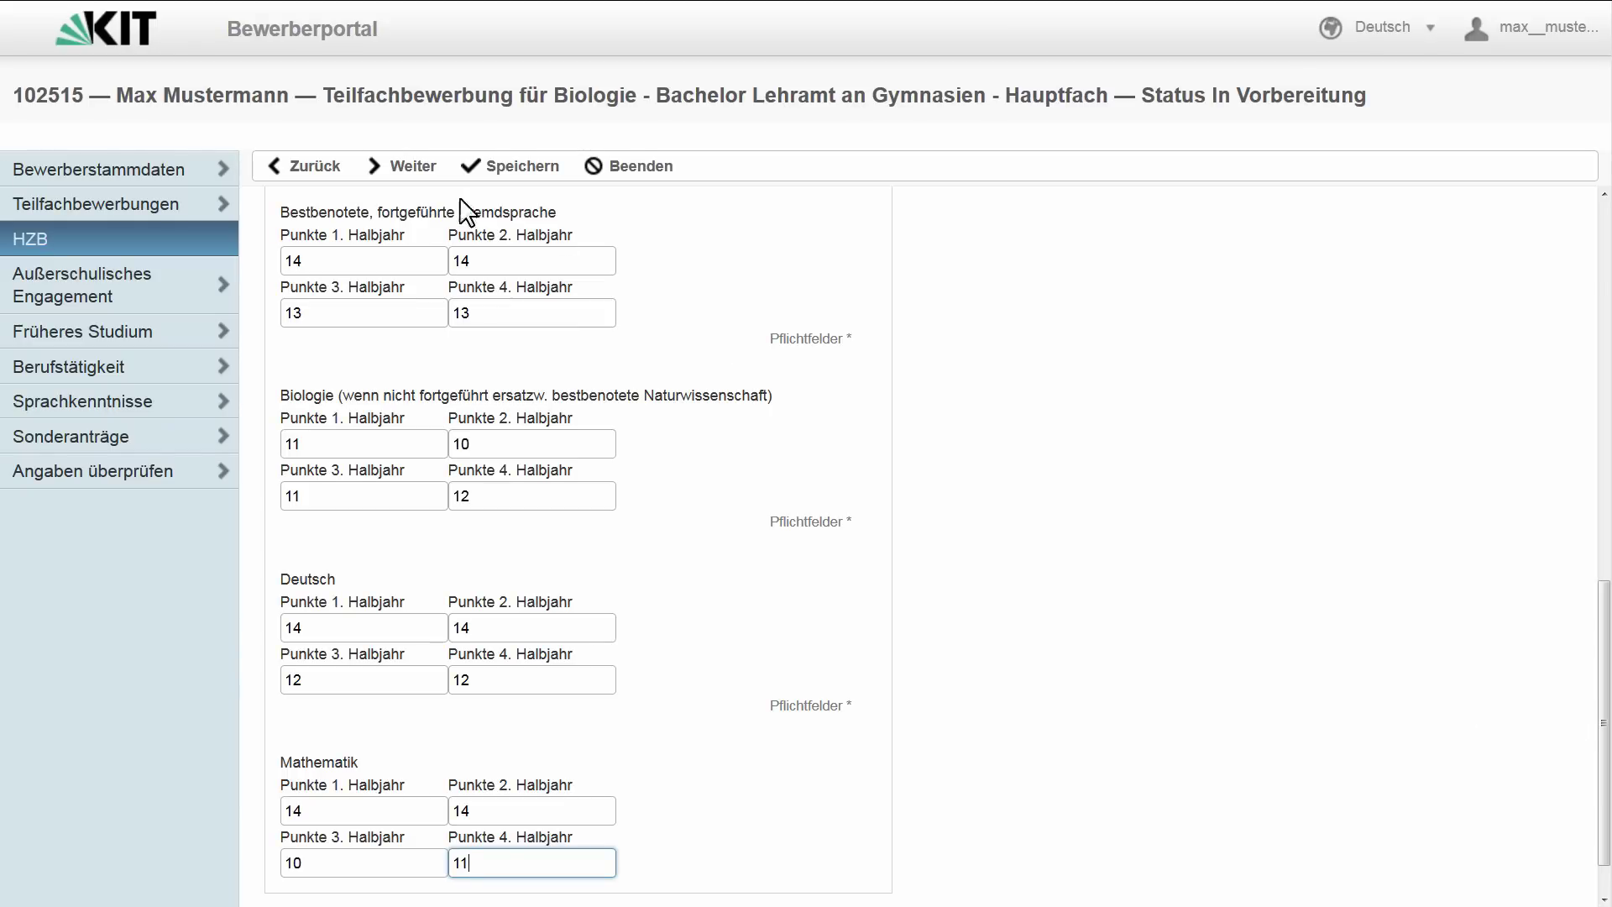
left_click(501, 168)
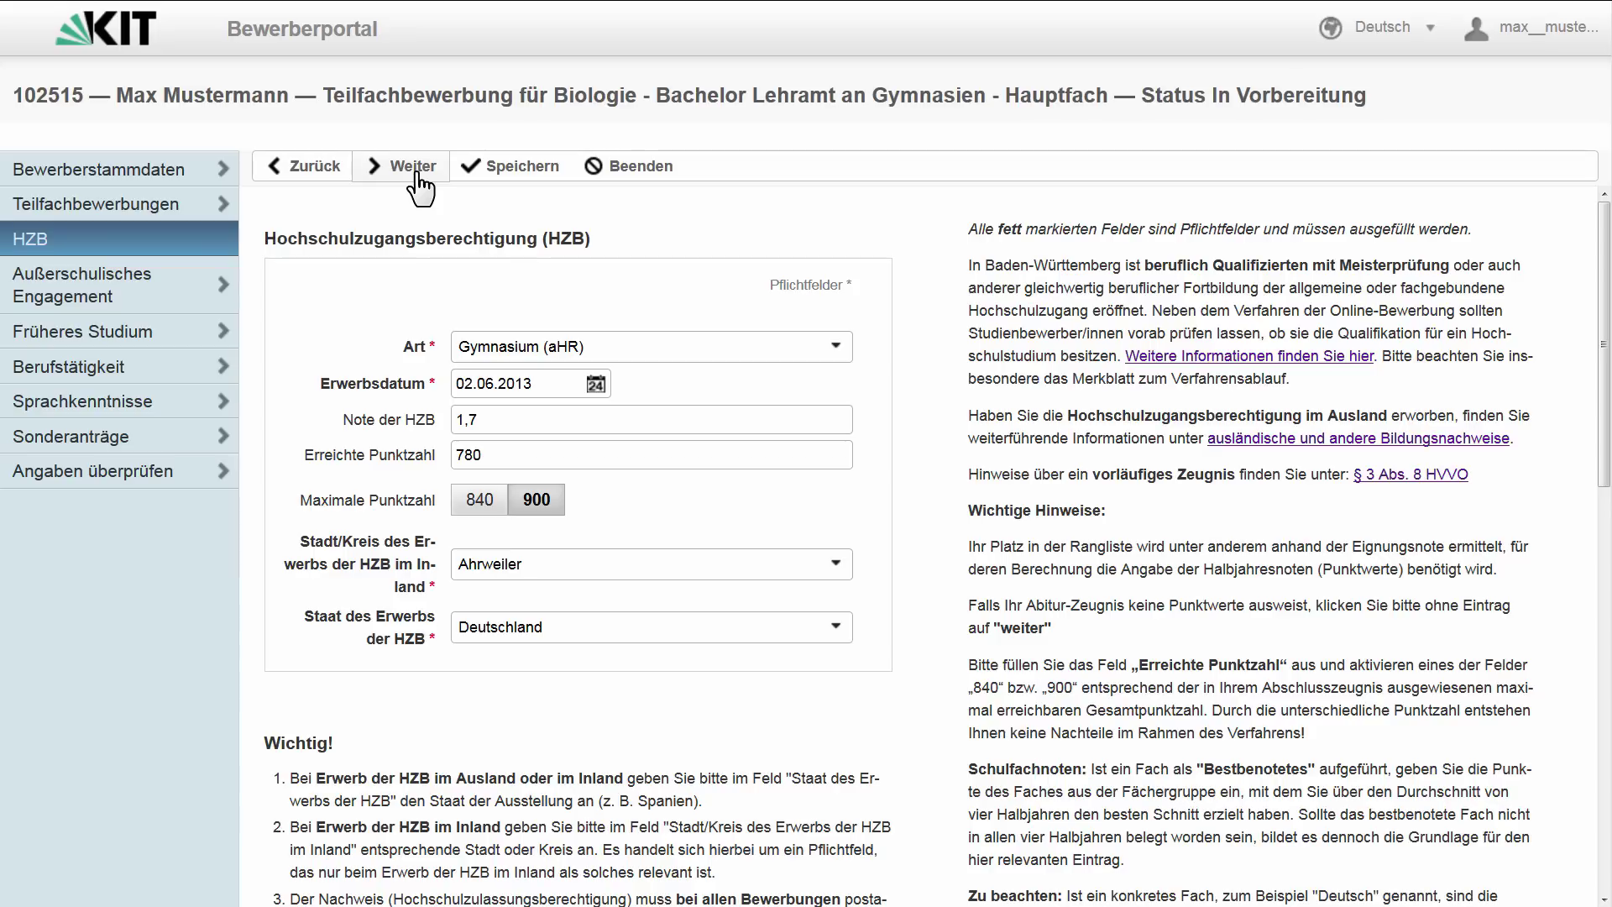
- Add an extracurricular entry of type Leistungen/Qualifikationen described as 'Abiturpreis'
left_click(417, 177)
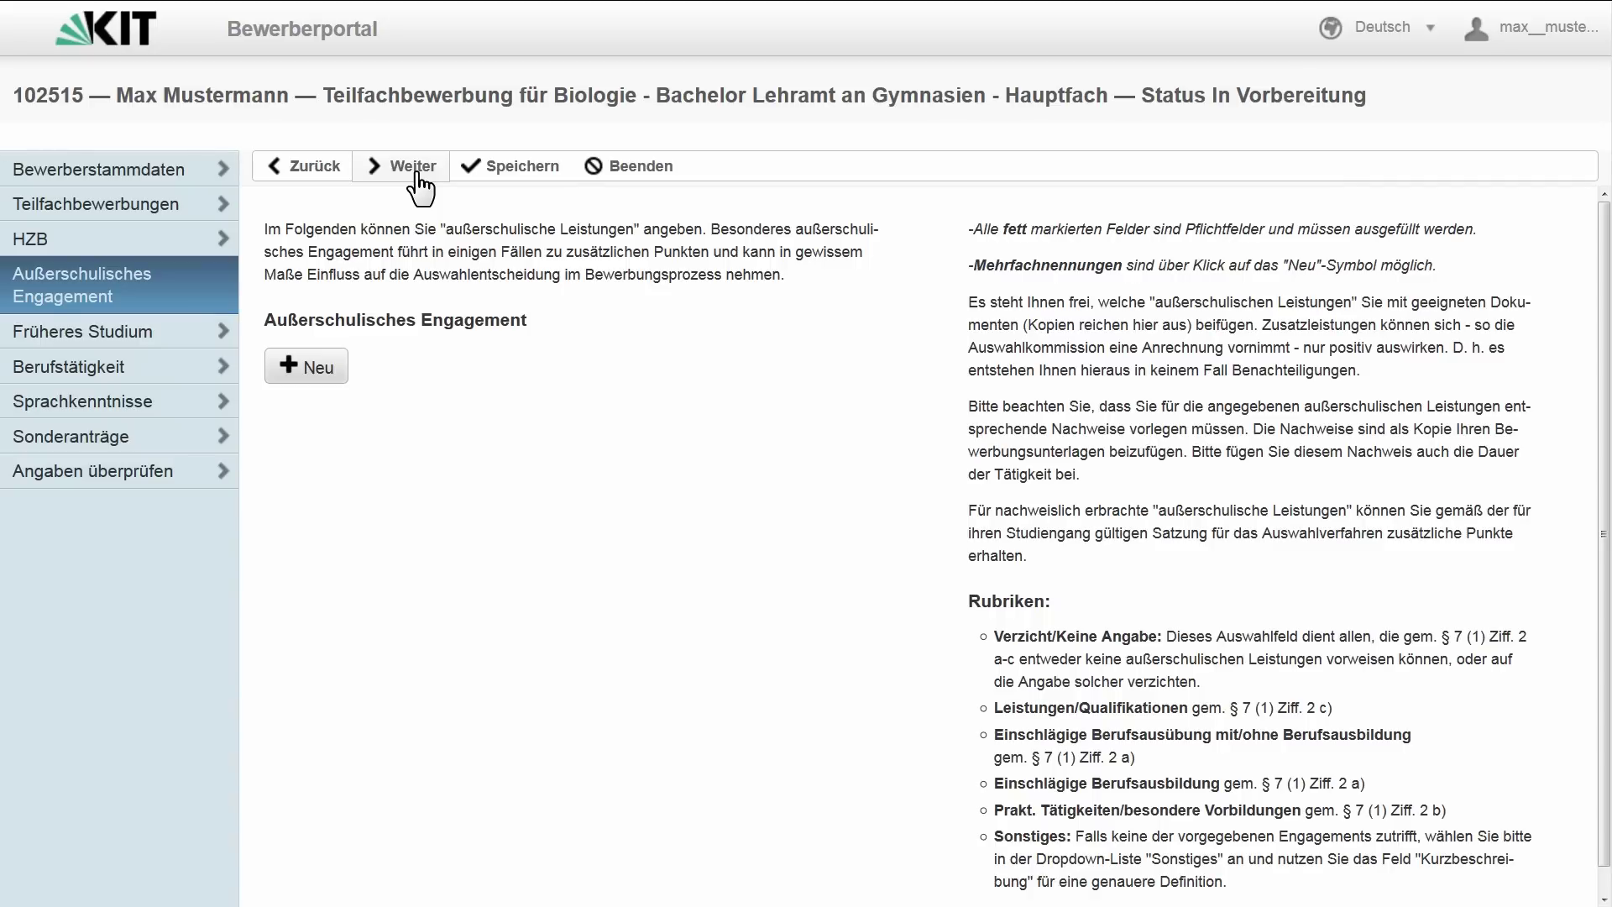
left_click(317, 373)
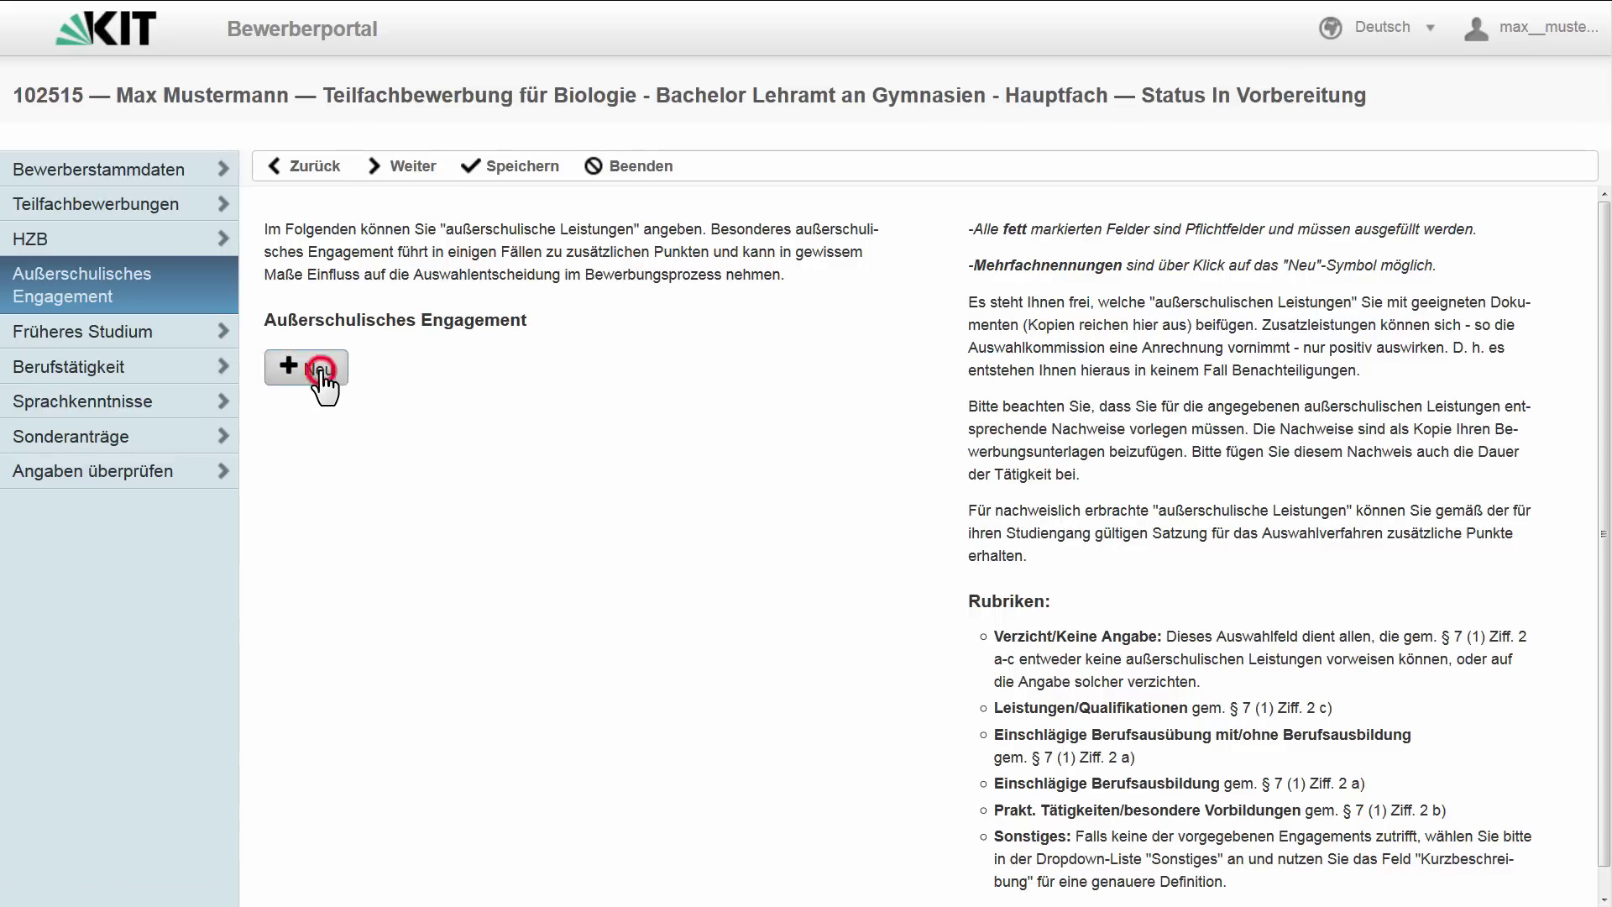
left_click(835, 429)
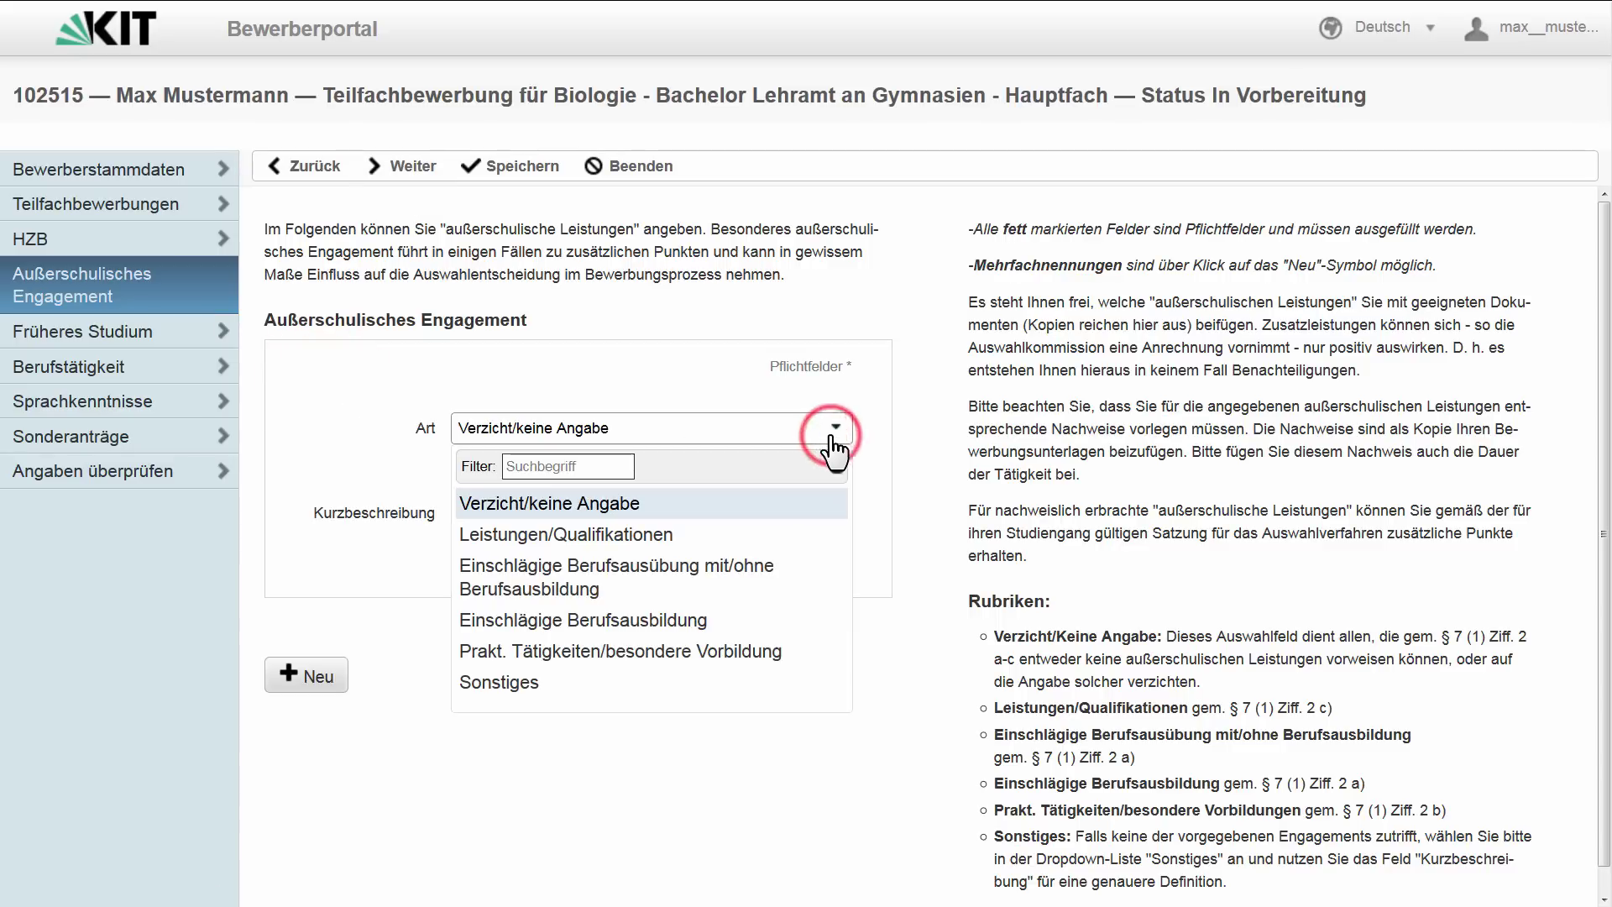
left_click(766, 535)
left_click(592, 495)
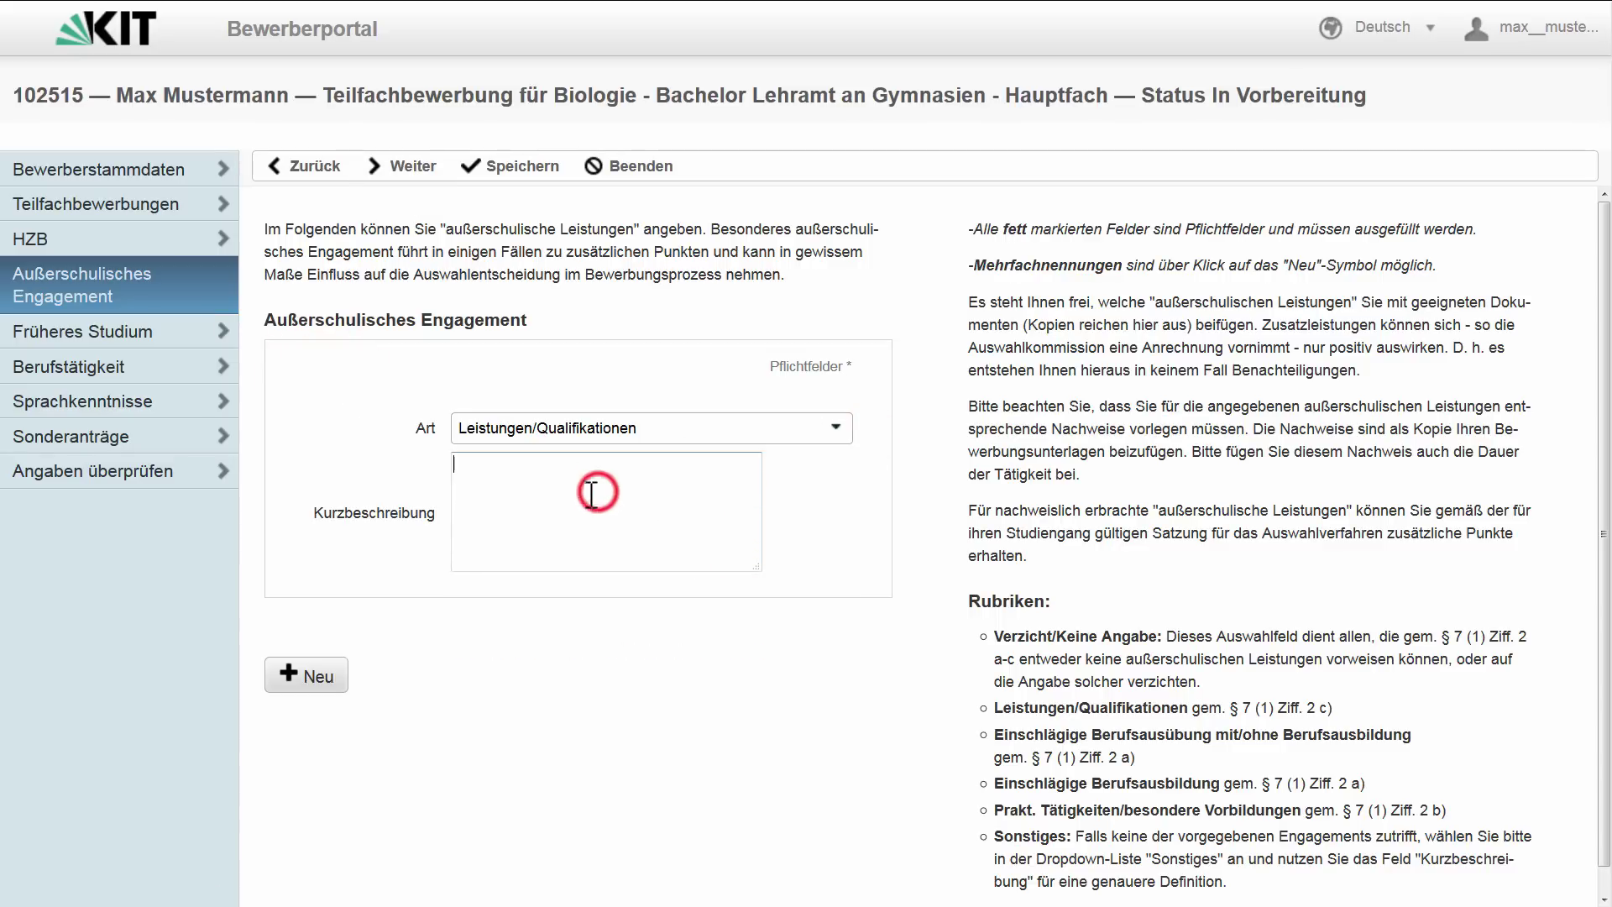
type("Abiturpreis")
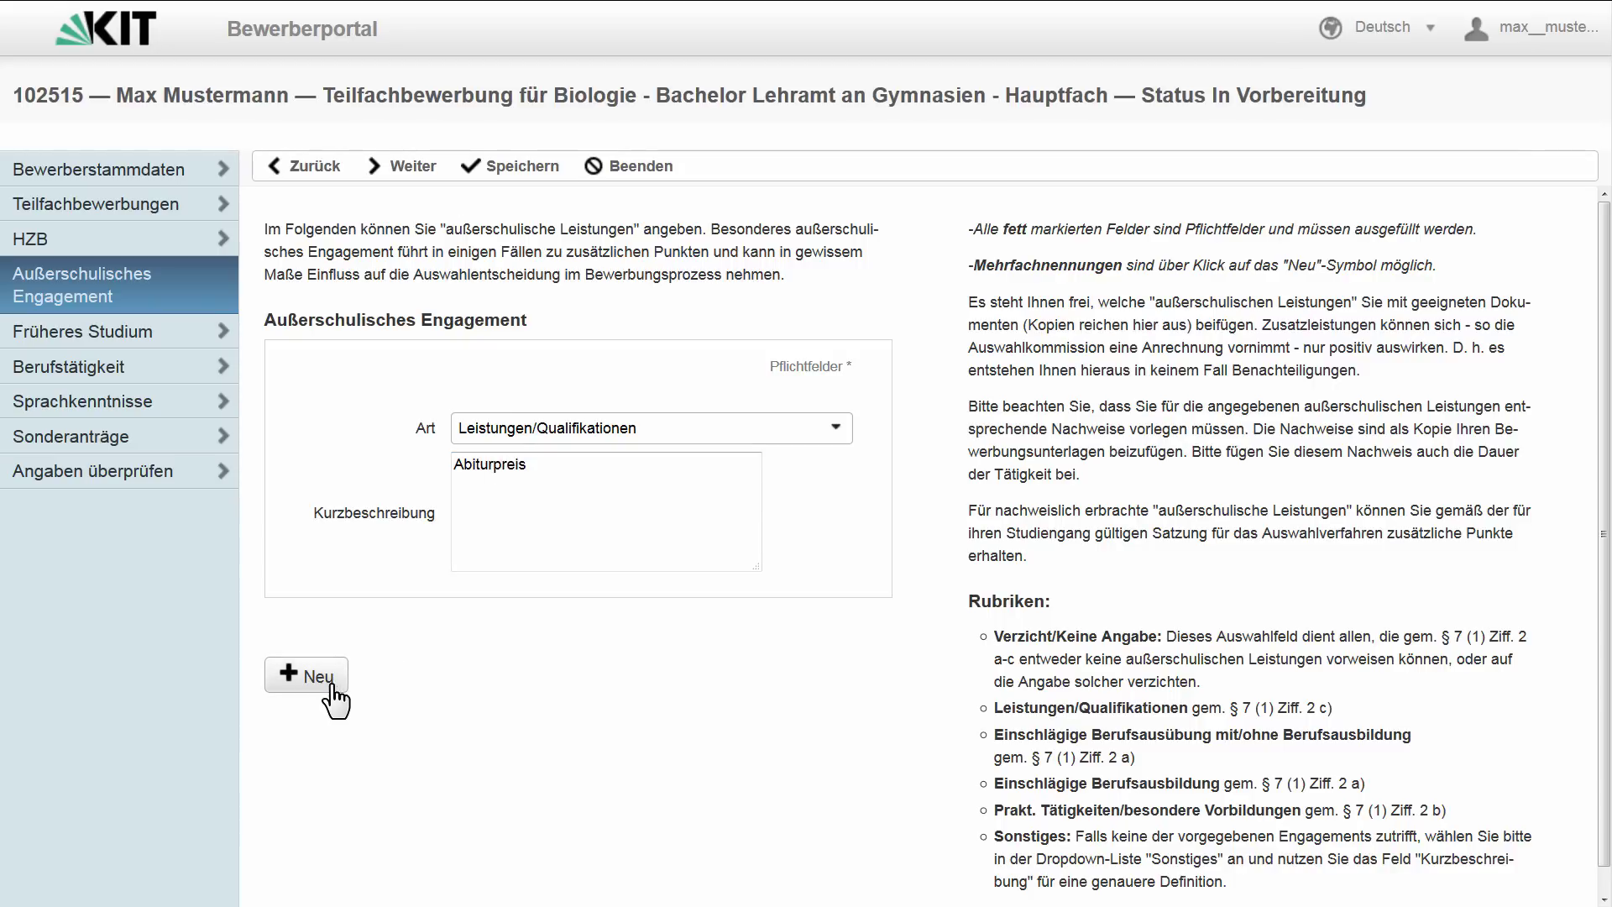
- Add a Sonstiges entry 'Freiwillige Feuerwehr', save, and continue to Früheres Studium
left_click(316, 677)
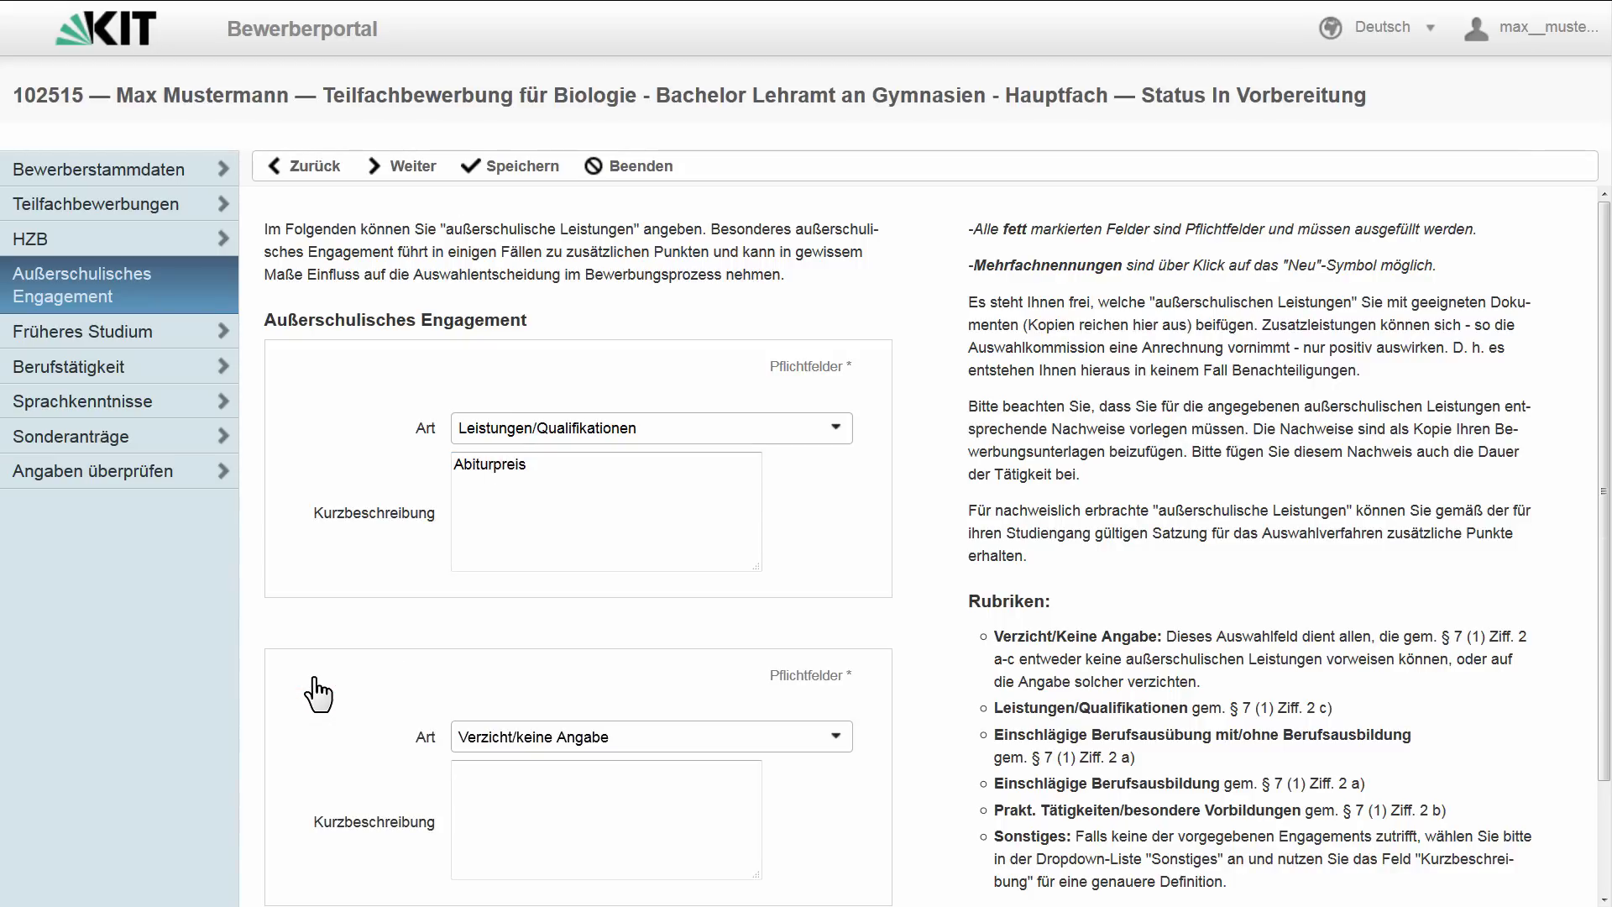
left_click(684, 736)
left_click(706, 701)
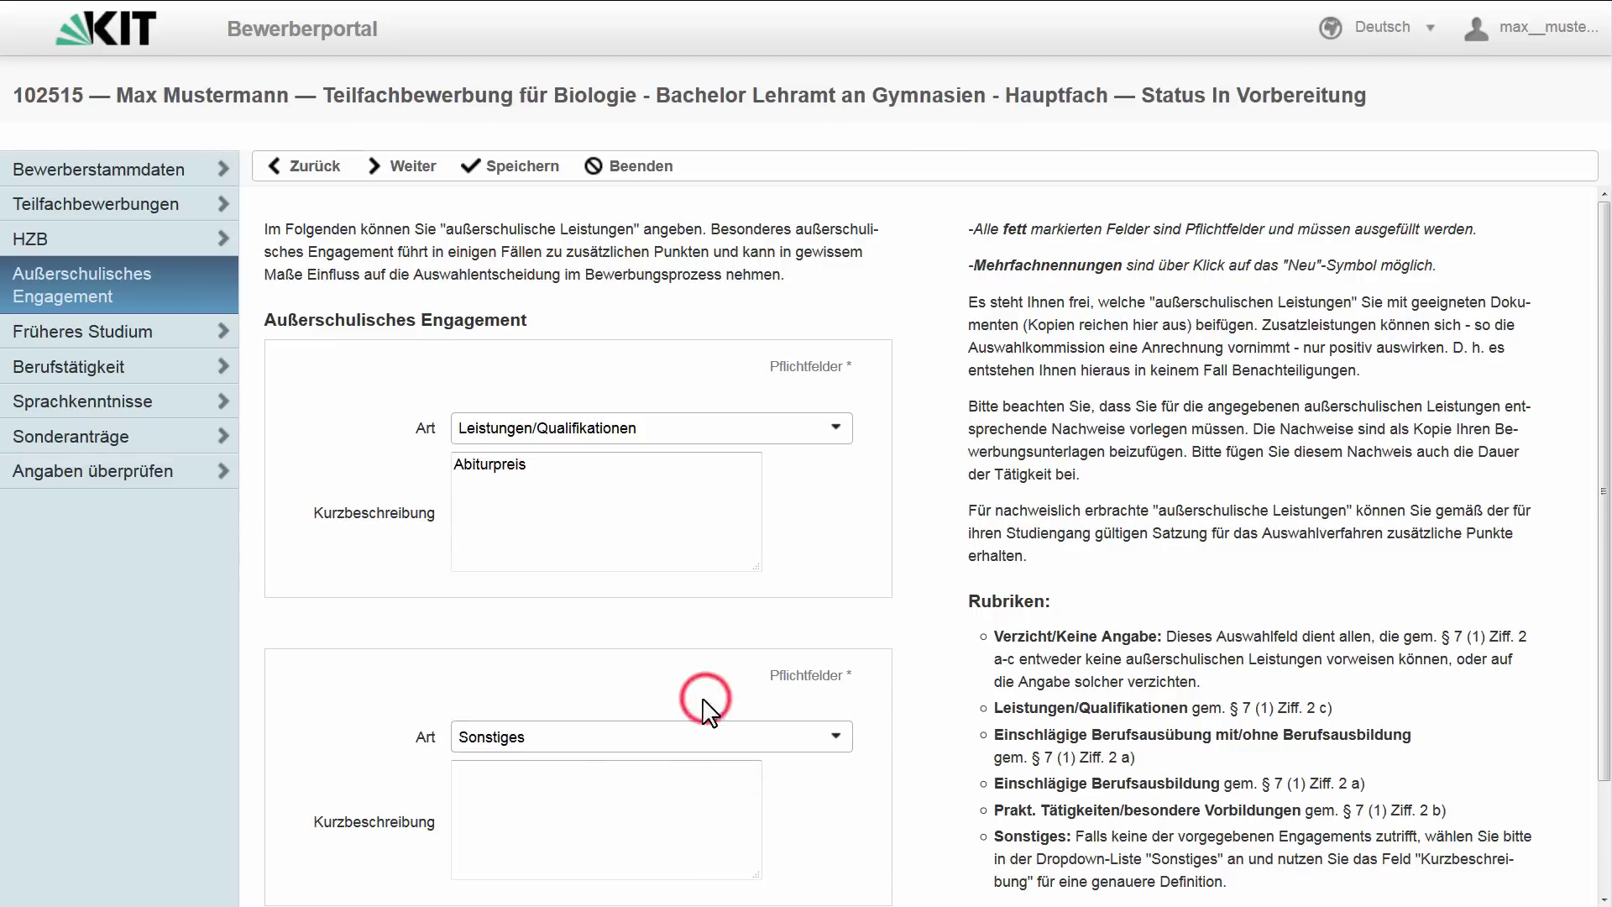
left_click(583, 806)
type("Frei")
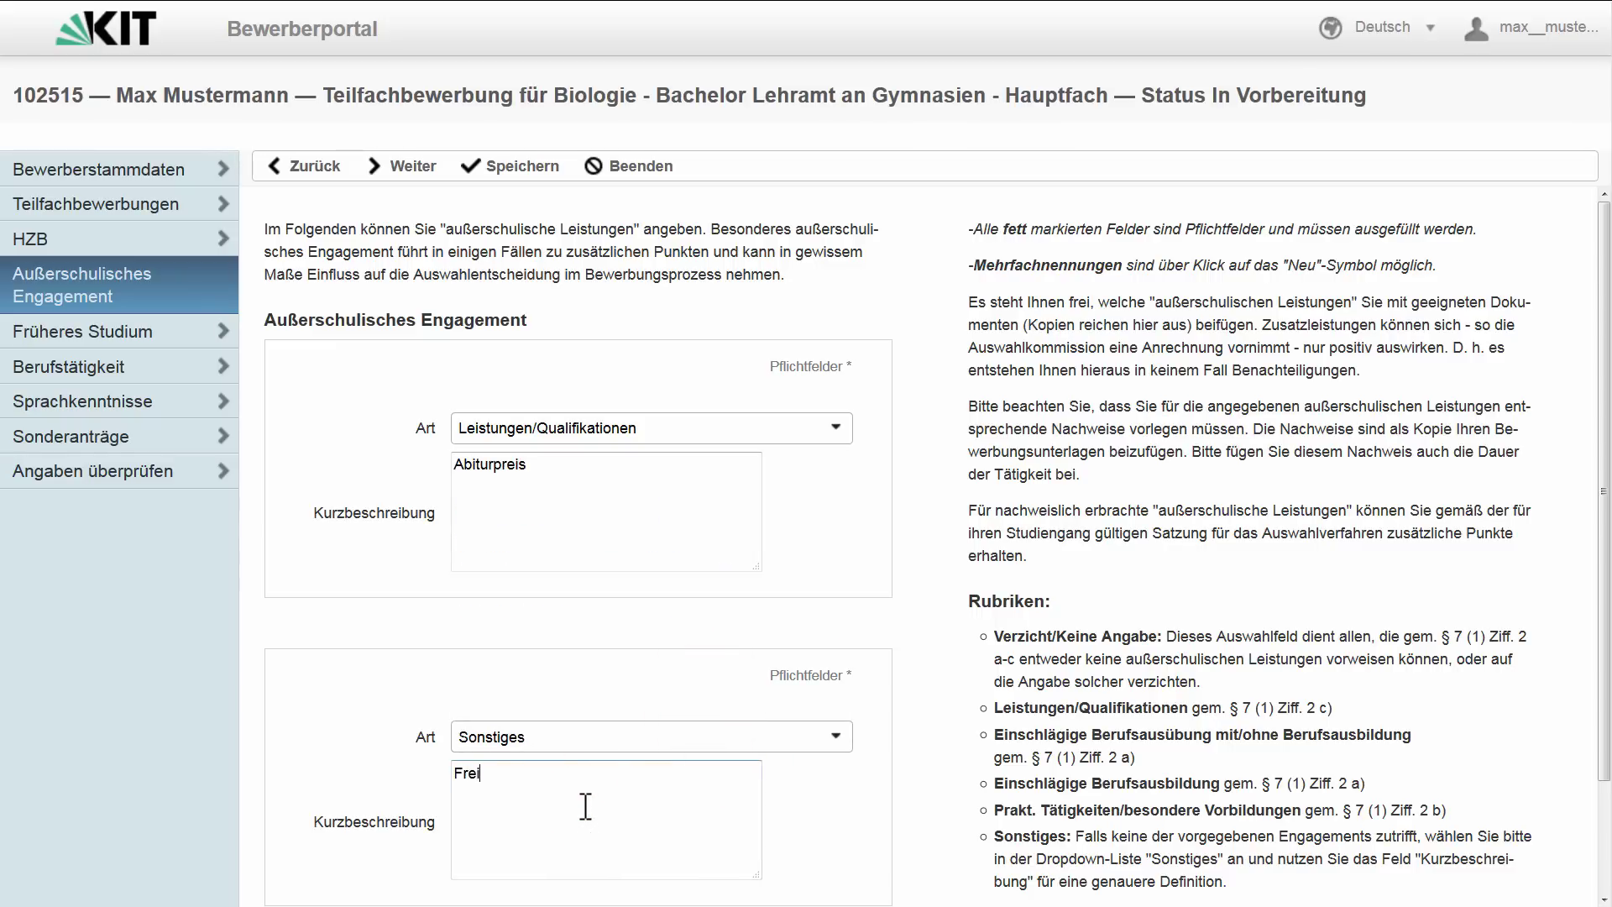
type("willige Feuerwehr")
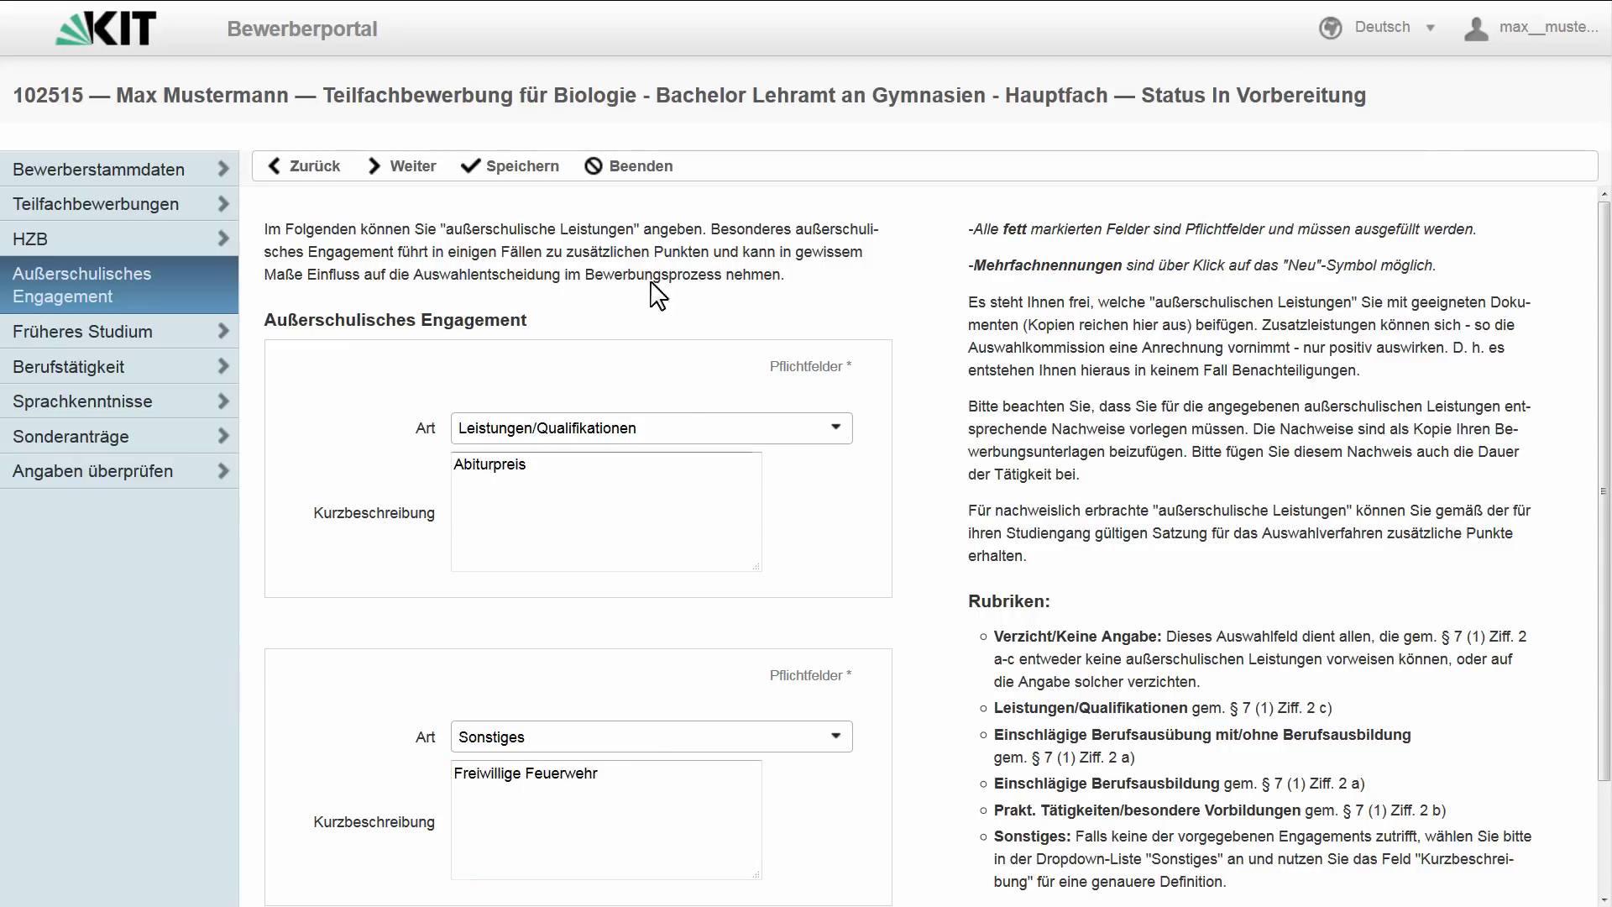
left_click(527, 172)
left_click(401, 168)
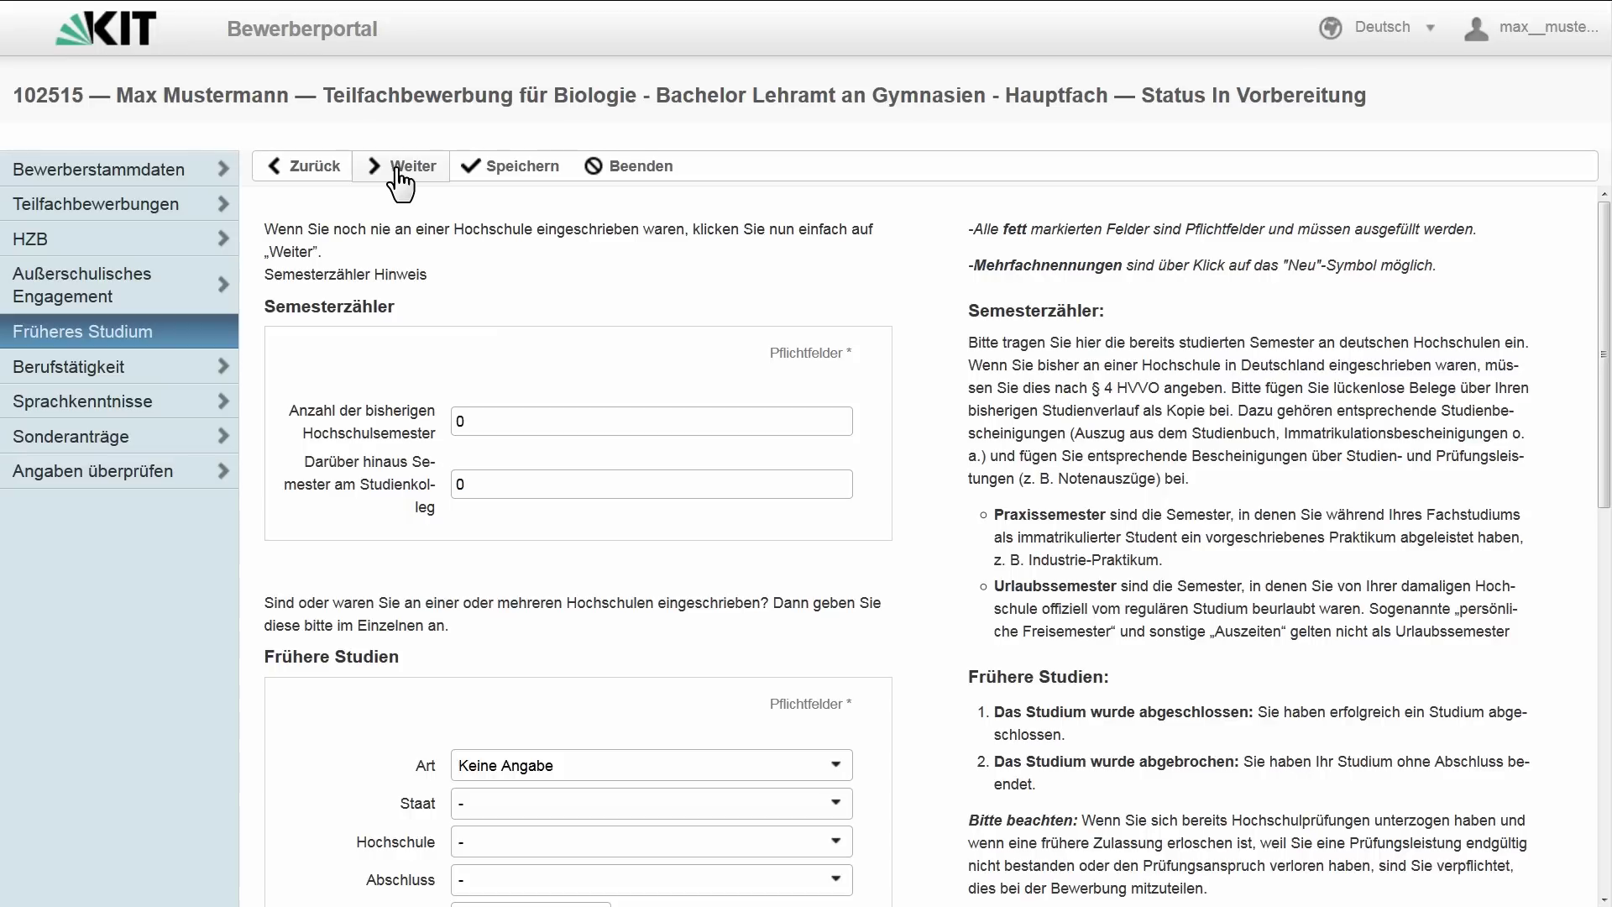
- Set 3 Studienkolleg semesters and mark the earlier study as Erststudium
double_click(460, 485)
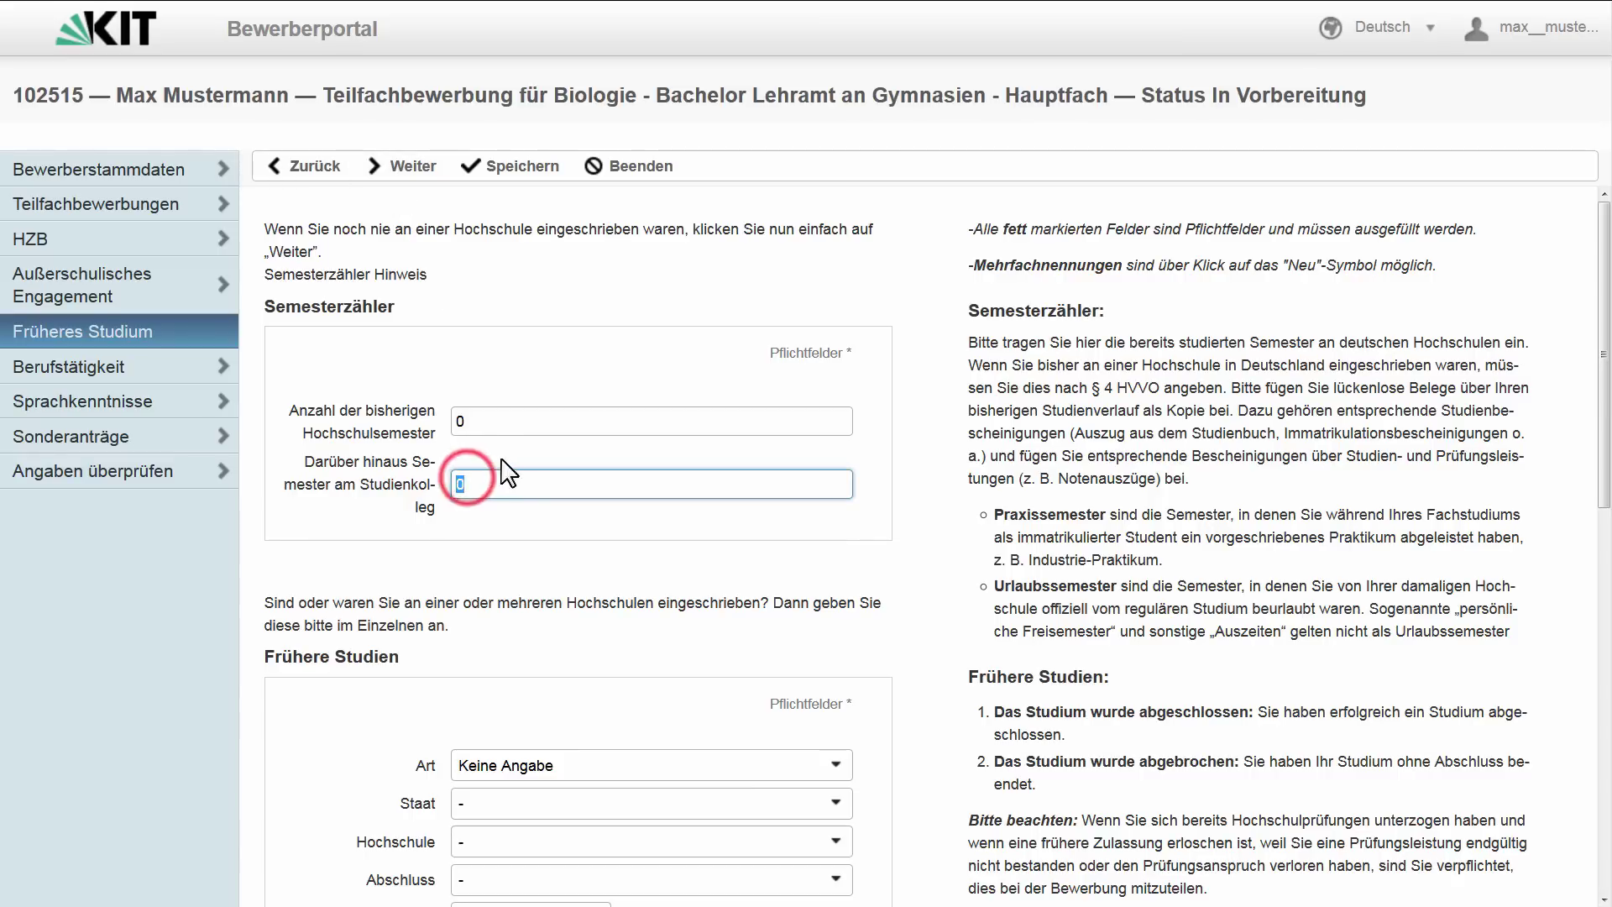
type("3")
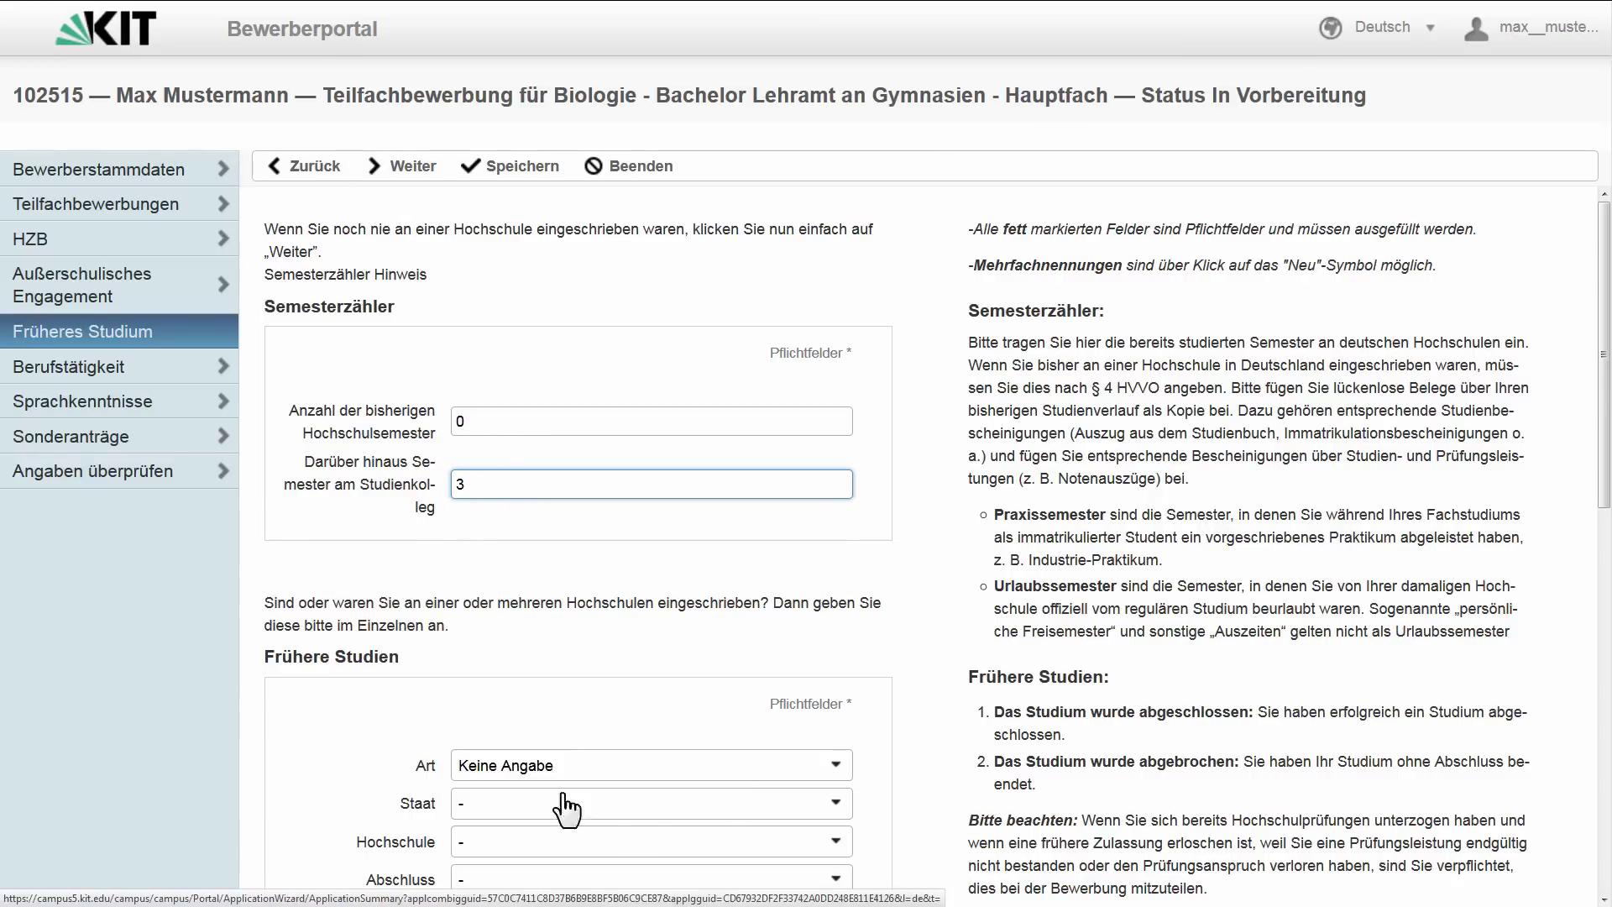
left_click(661, 771)
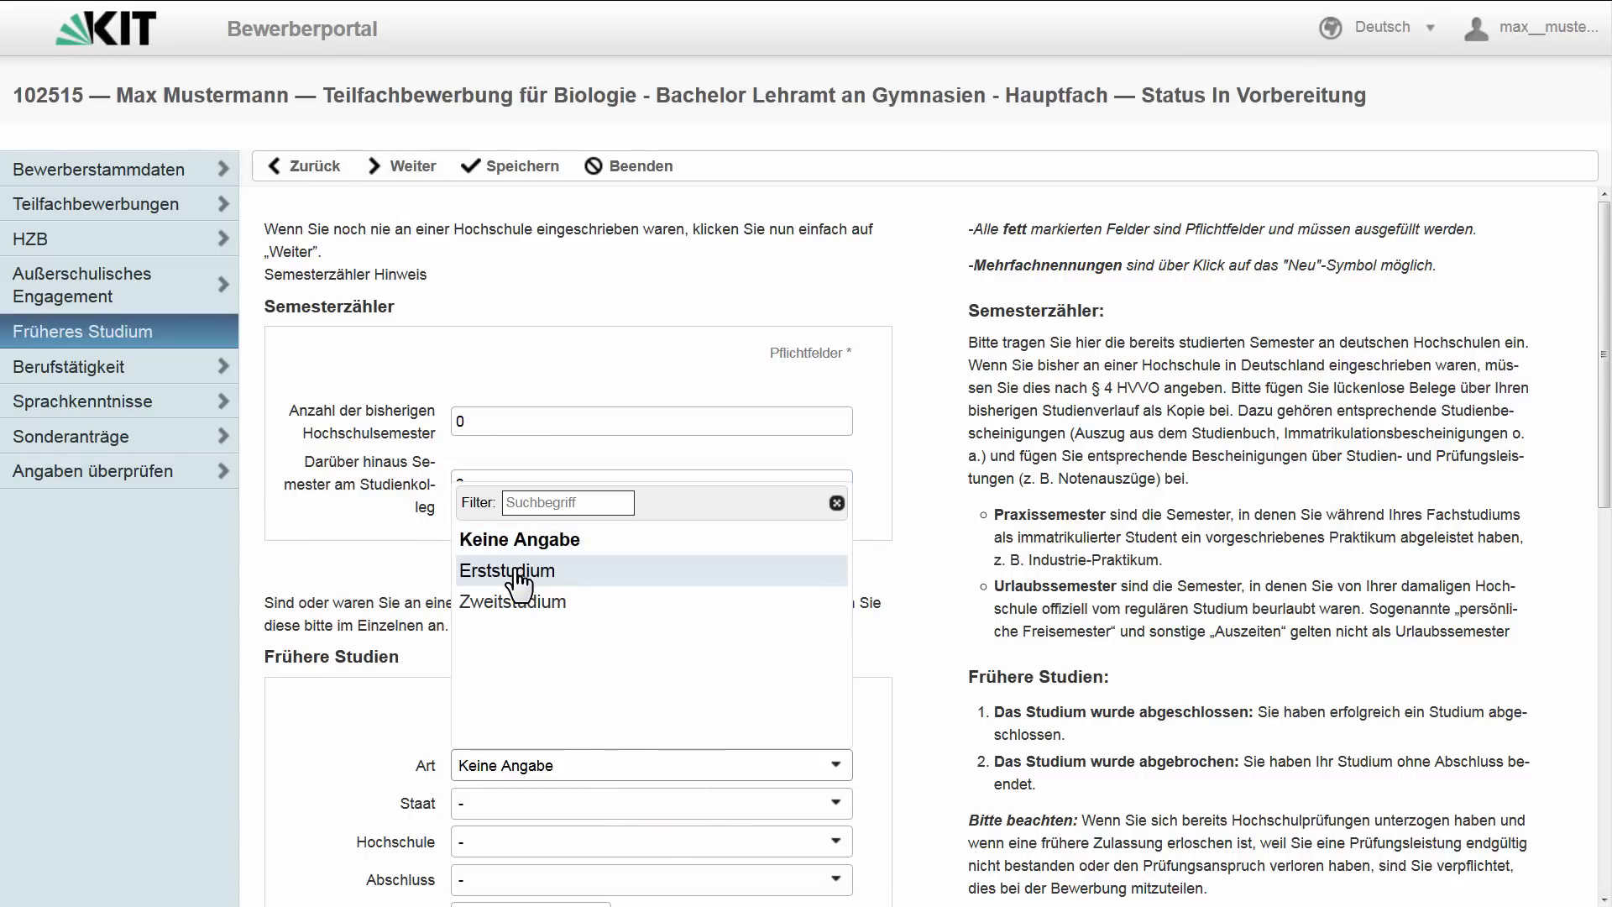
left_click(512, 569)
scroll(550, 628, "down", 2)
scroll(550, 628, "down", 5)
- Set country Deutschland, Eberhard Karls Universität Tübingen, and degree Bachelor an Universitäten
left_click(576, 363)
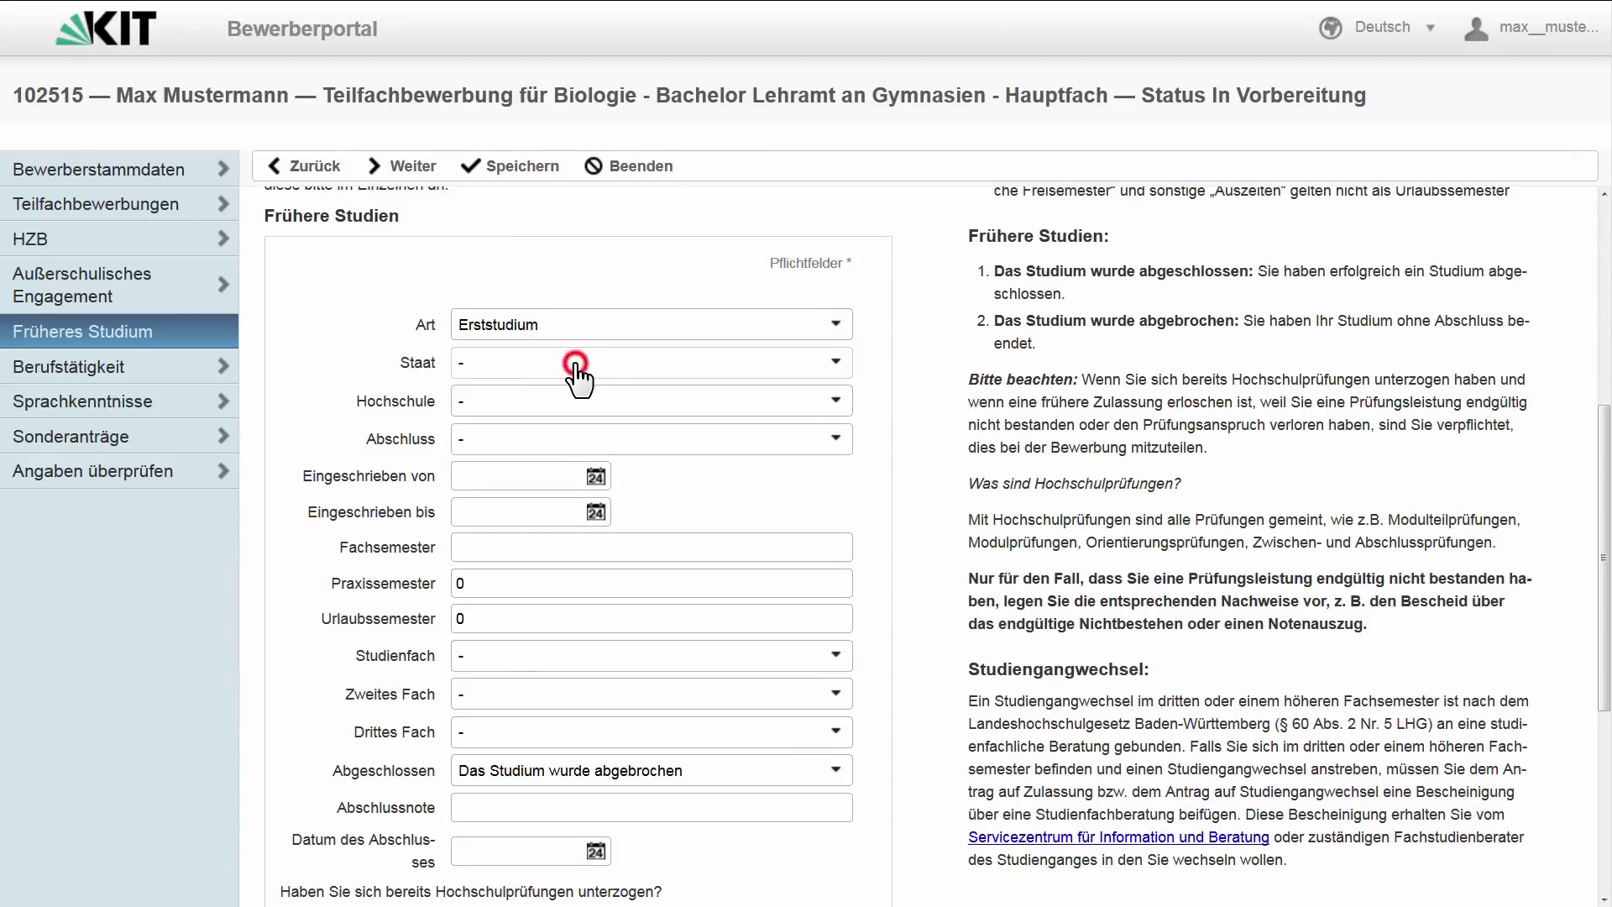
left_click(572, 401)
type("u")
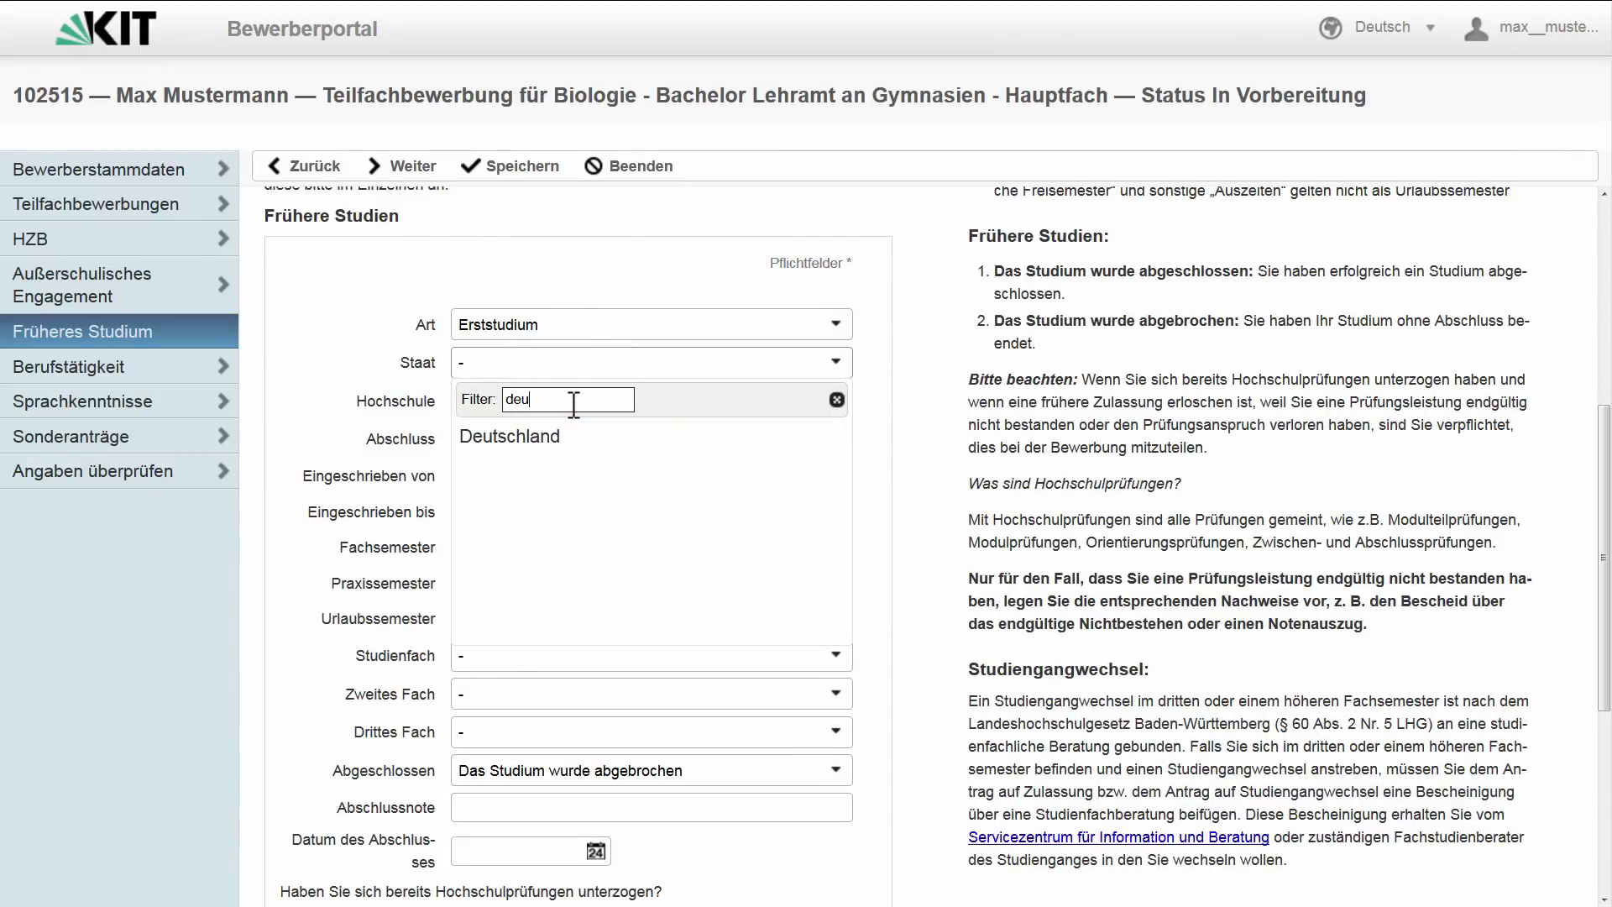
left_click(562, 433)
left_click(552, 409)
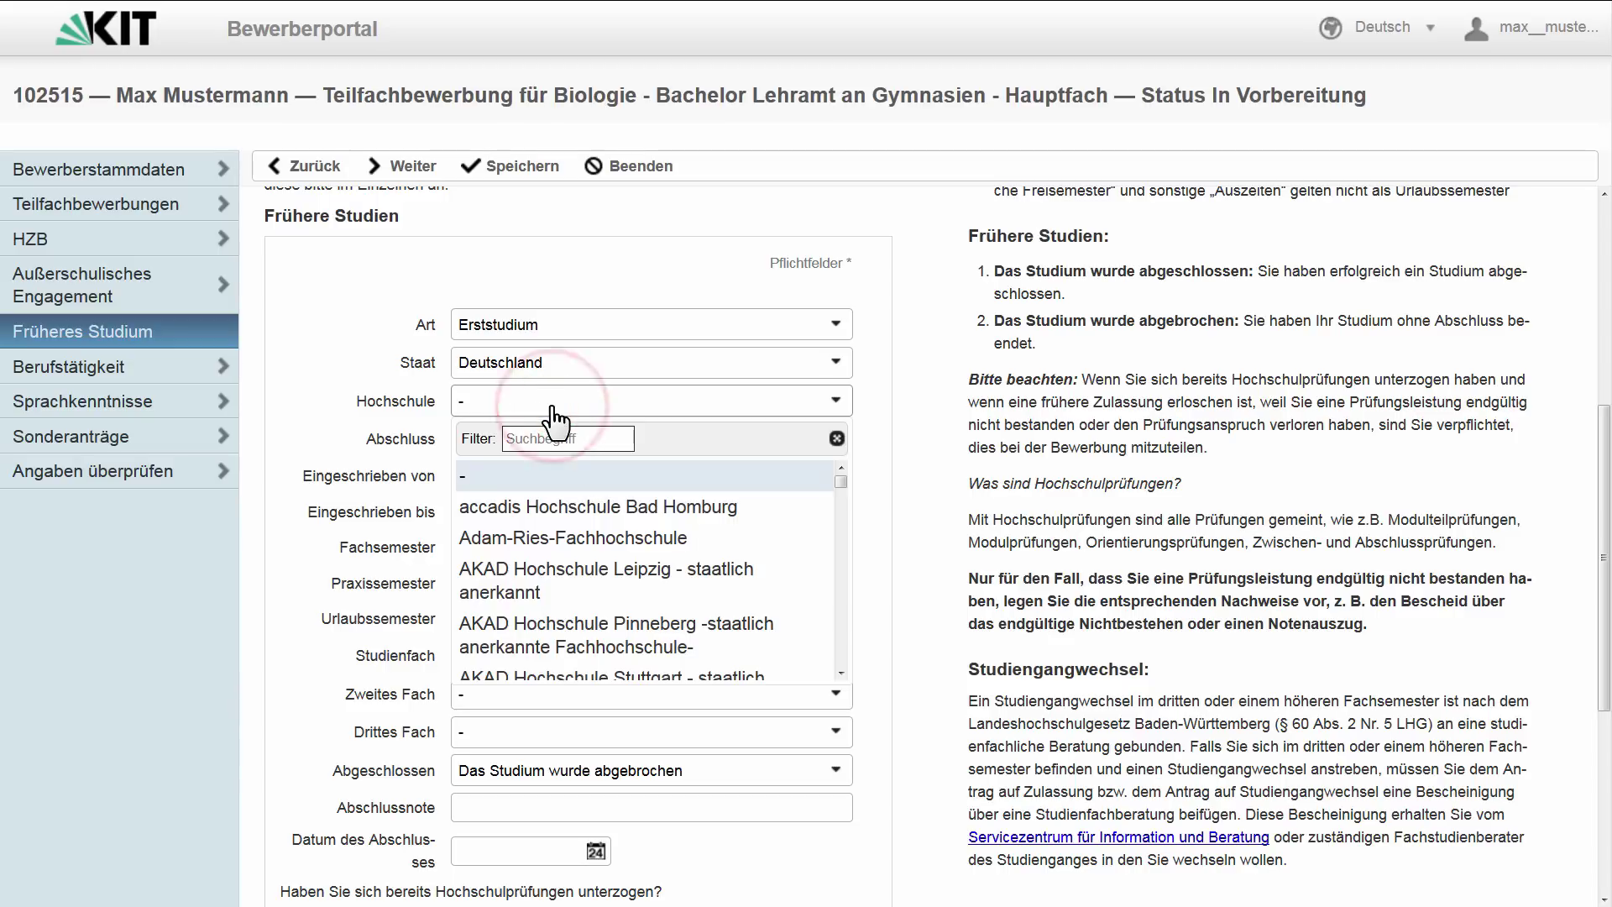
left_click(548, 439)
type("t Tü")
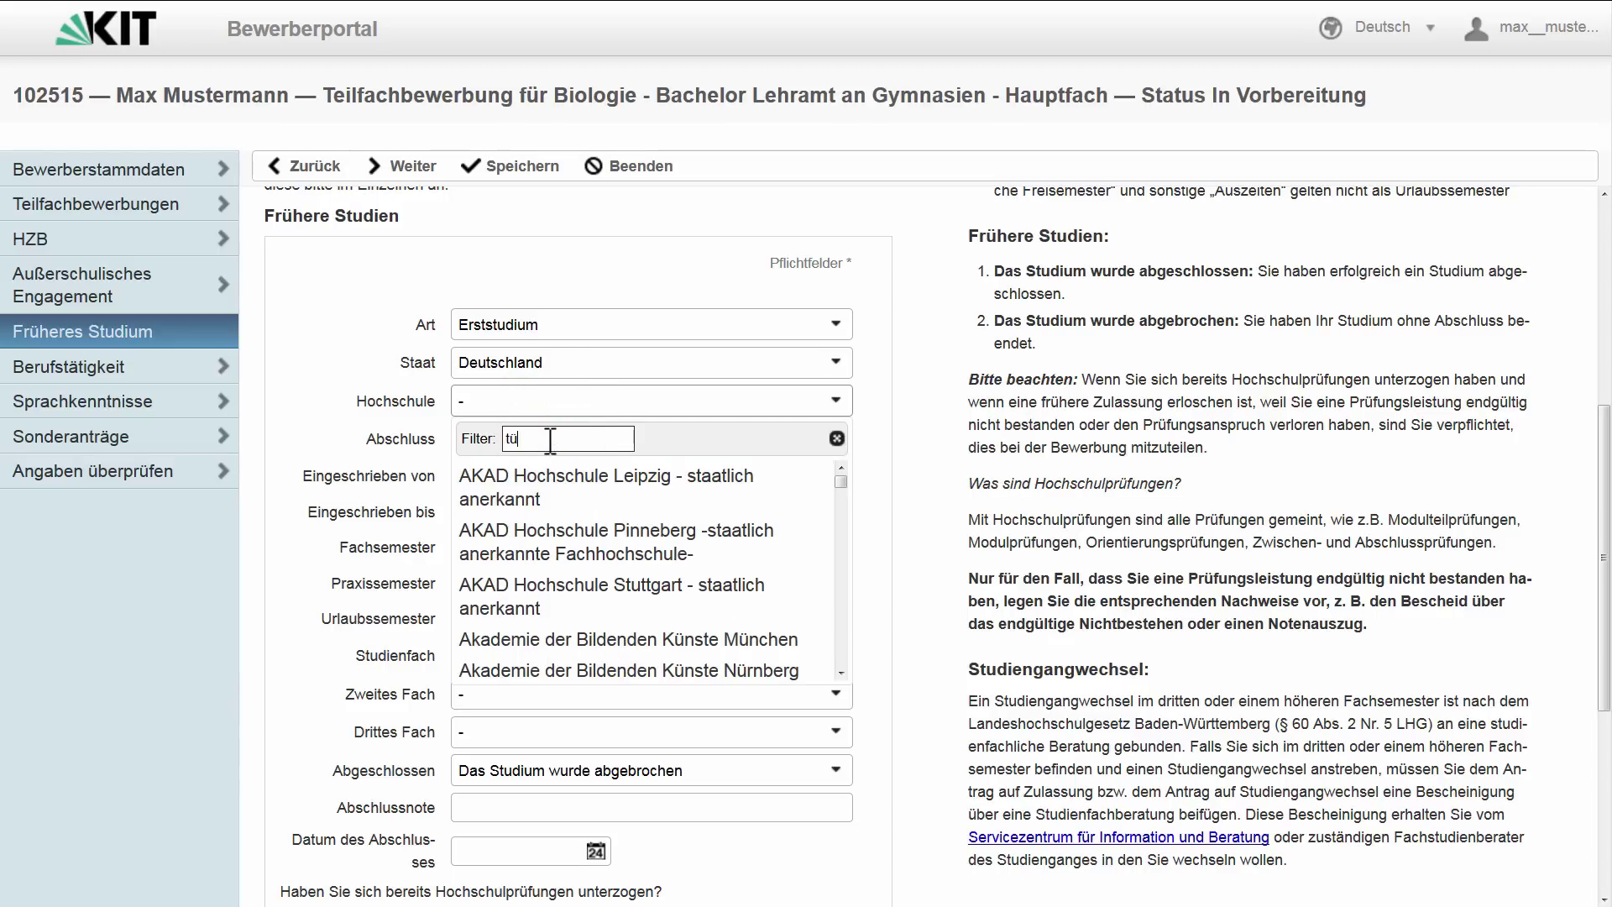
left_click(545, 470)
left_click(526, 439)
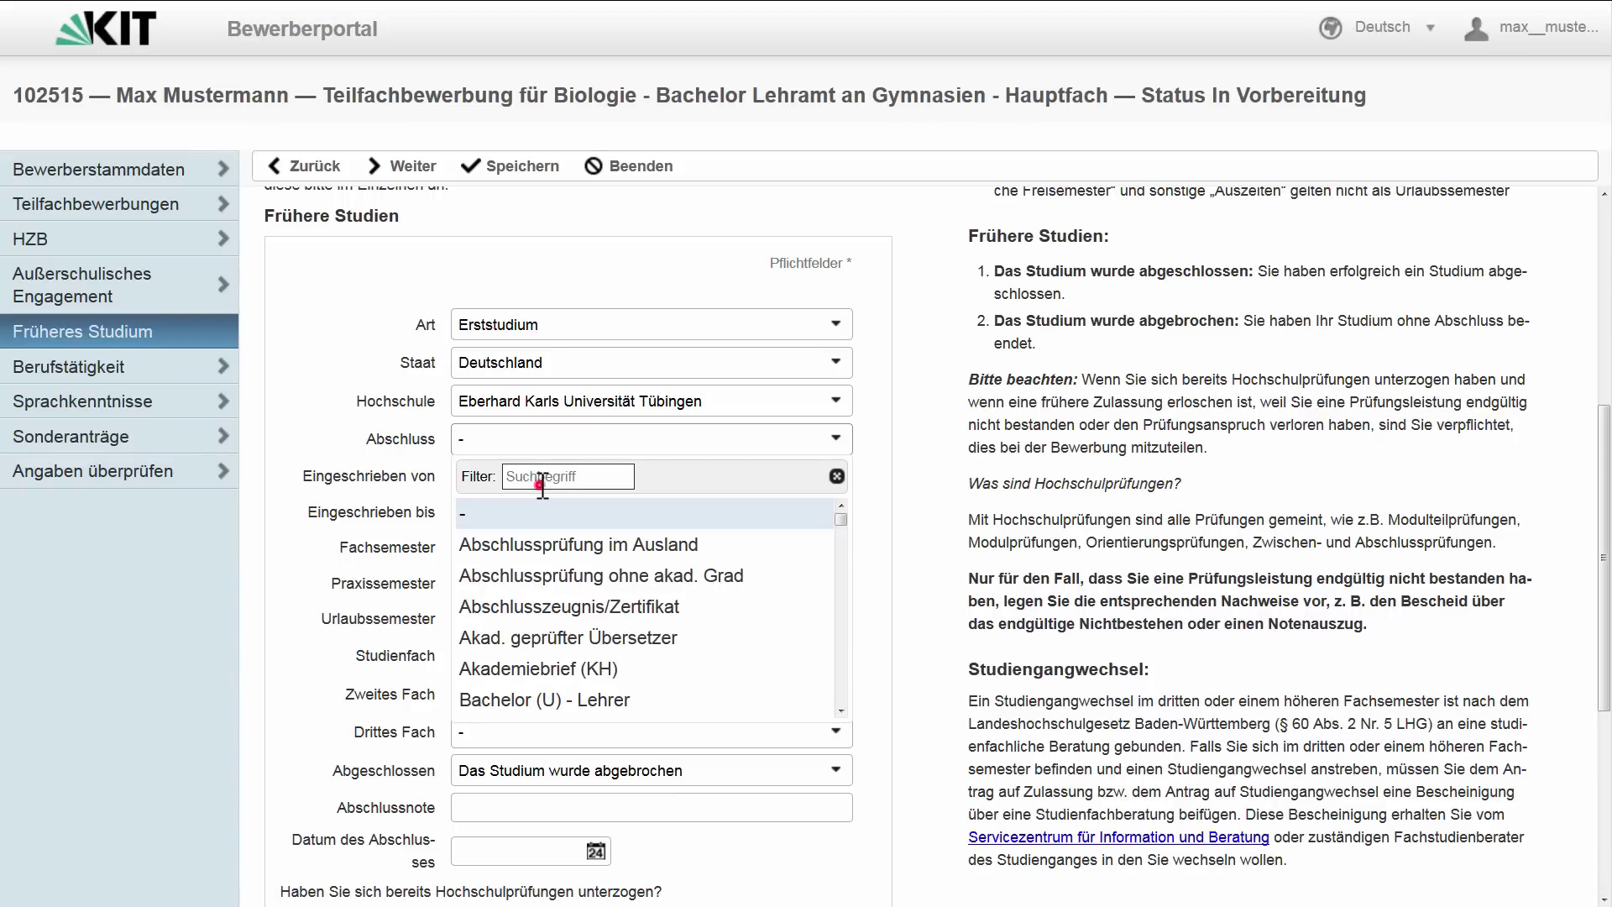
left_click(542, 477)
type("bacj")
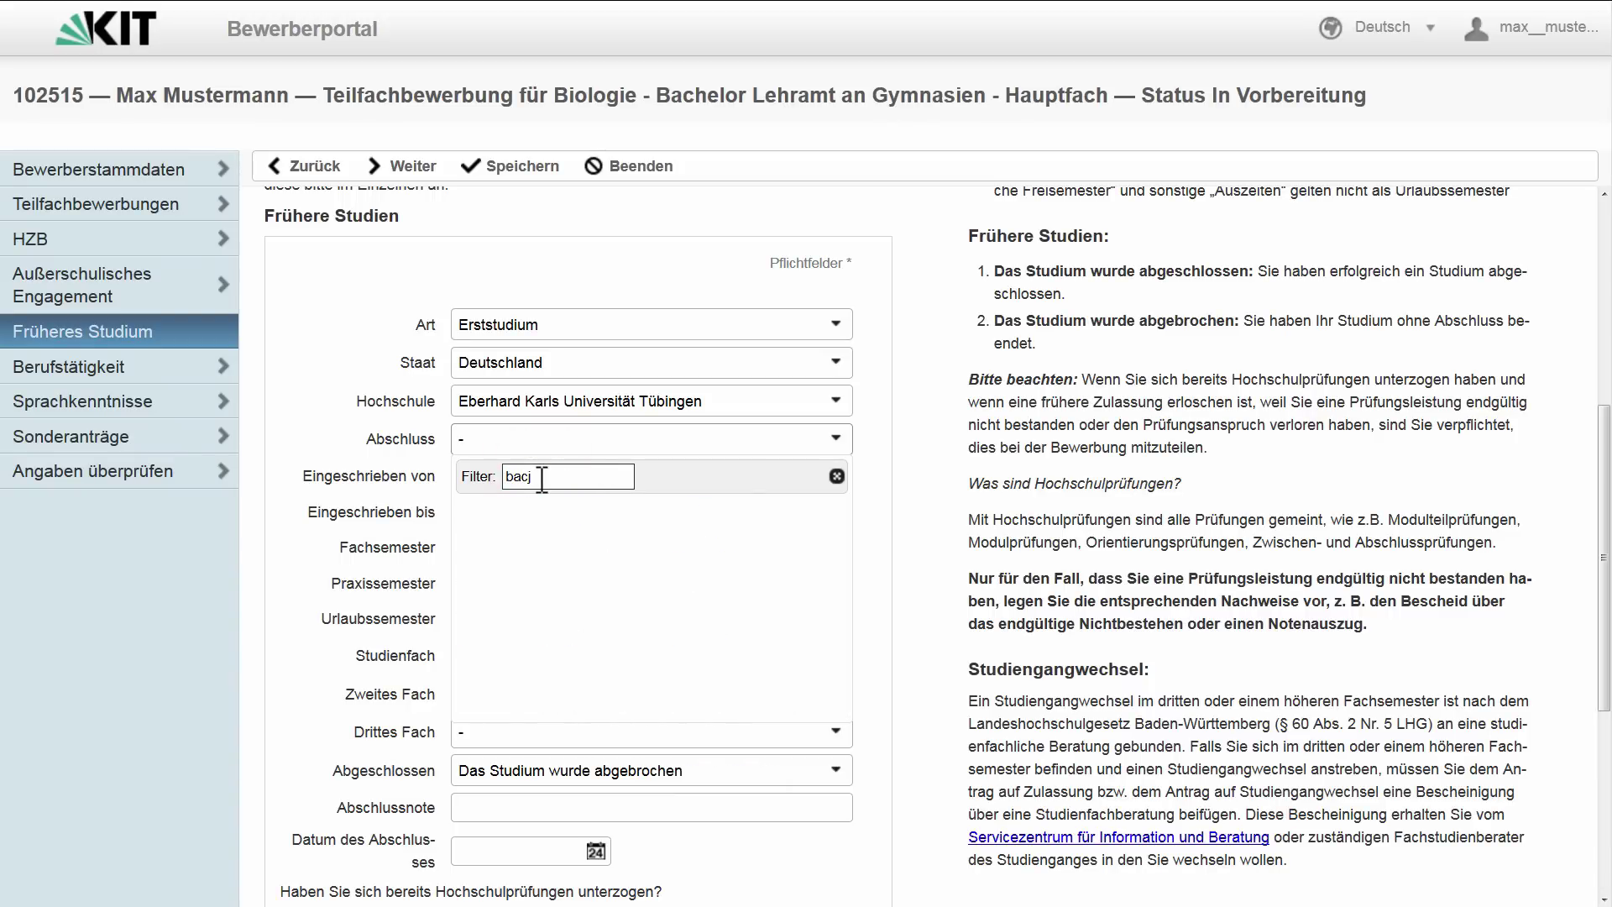
key("BackSpace")
type("h")
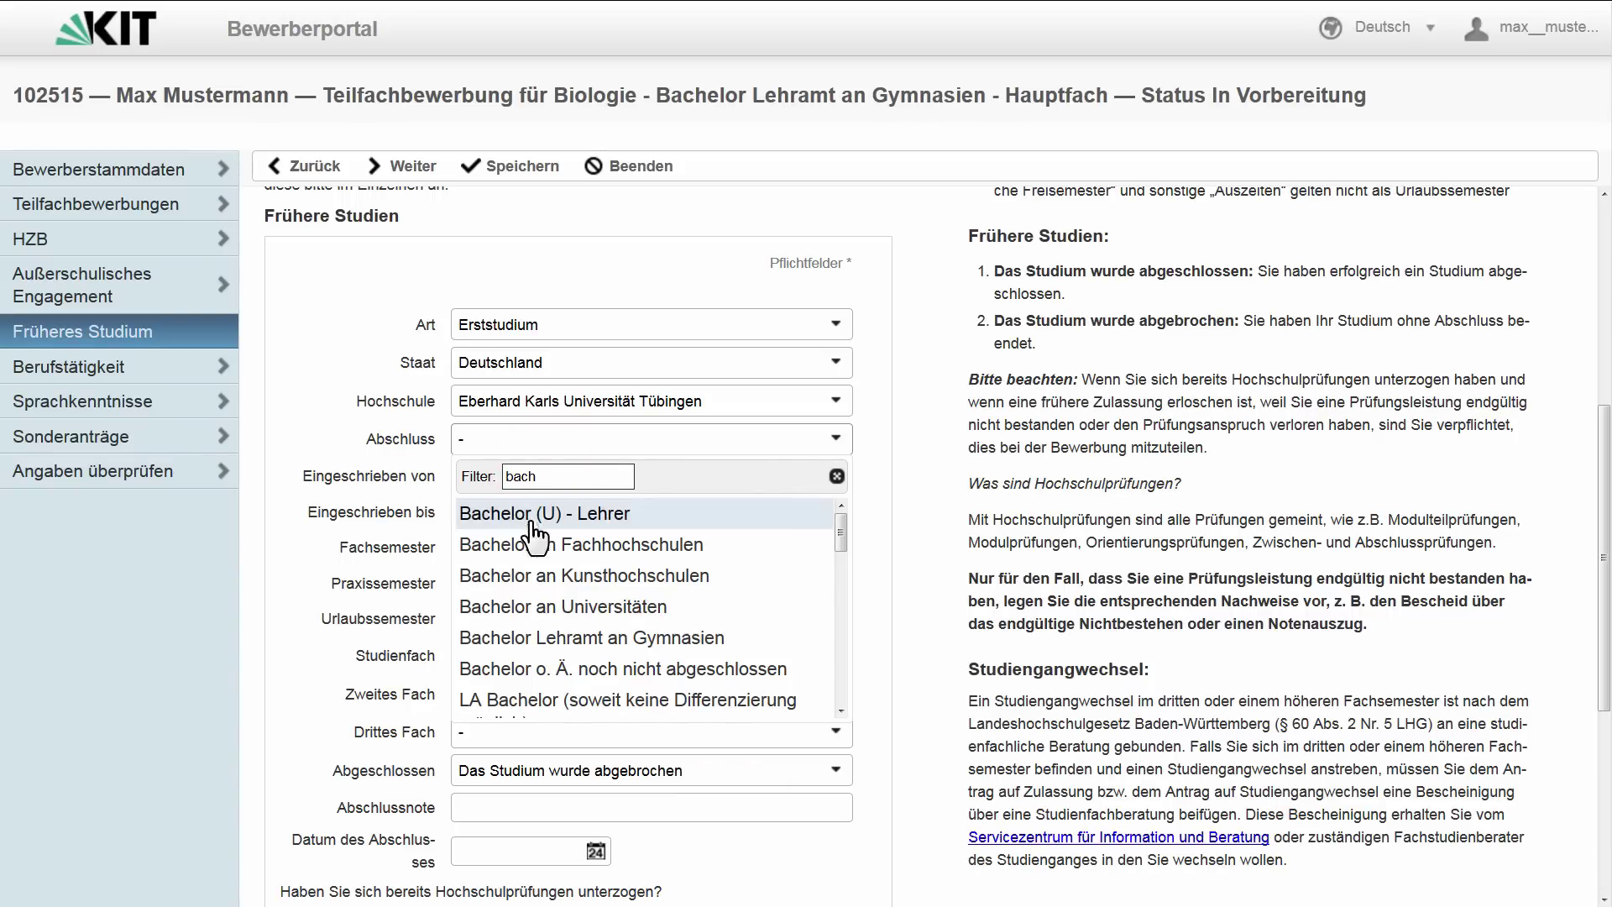
left_click(554, 607)
- Enter enrolment 01.10.2013–31.03.2015, 3 Fachsemester, and subjects Afrikanistik and Ägyptologie
left_click(554, 476)
type("01.10.2013")
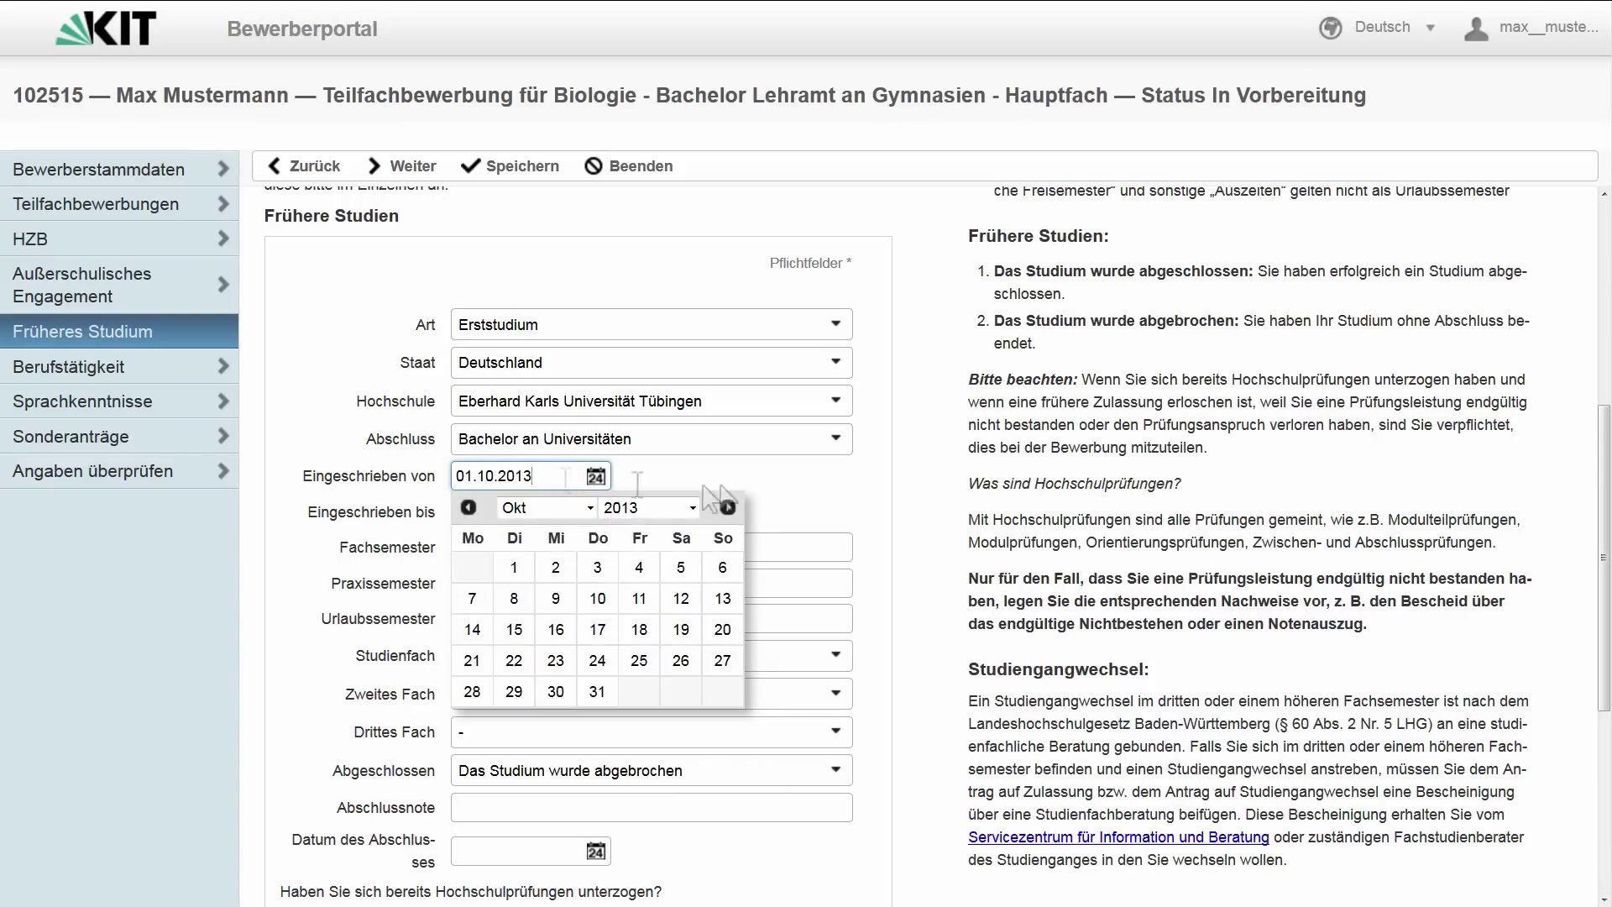
key("Tab")
type("31.03.2015")
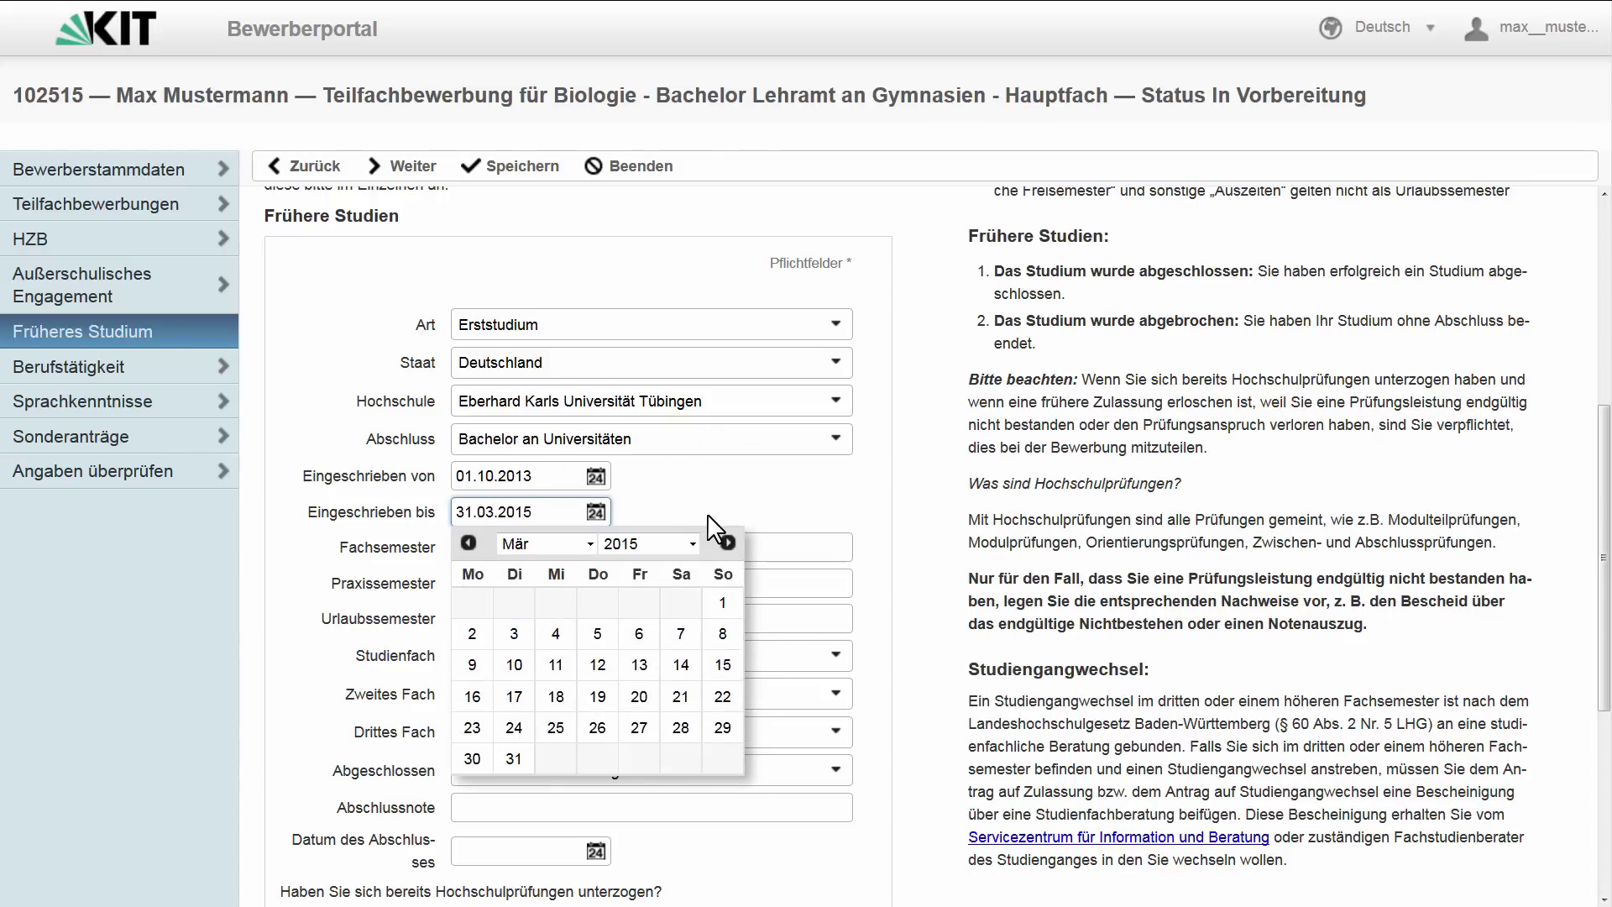
key("Tab")
type("3")
left_click(702, 659)
left_click(579, 495)
left_click(576, 694)
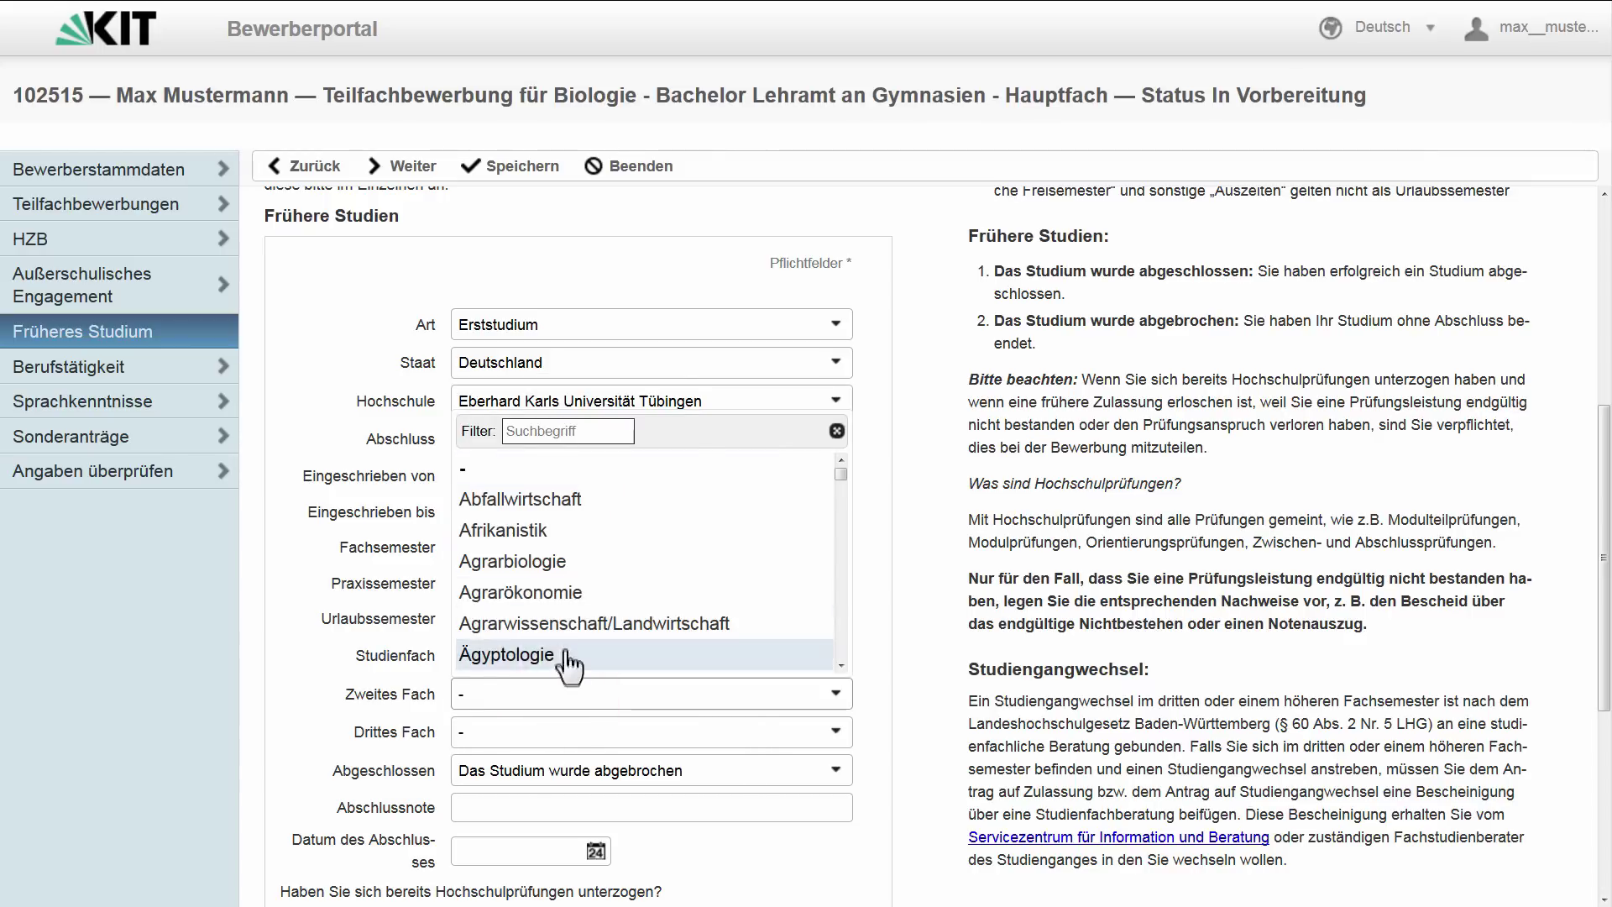
left_click(569, 654)
- Scroll down the Früheres Studium form to reach the Hochschulprüfungen question
scroll(340, 760, "down", 5)
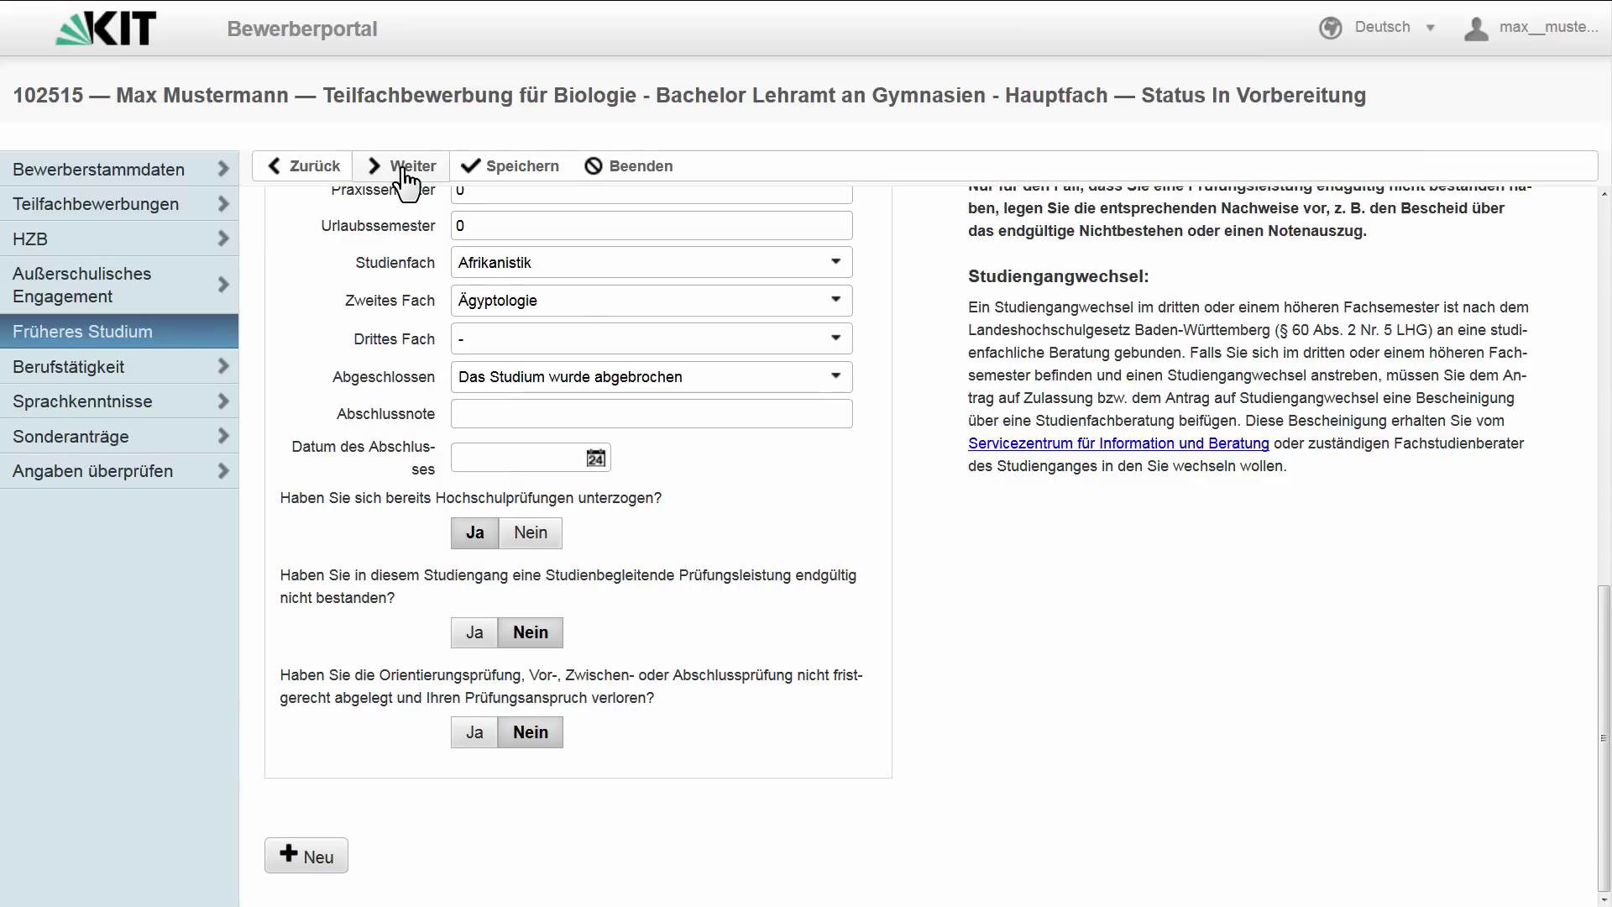
- Add a Berufstätigkeit entry with Art left at Keine Angabe, then continue to Sprachkenntnisse
left_click(407, 180)
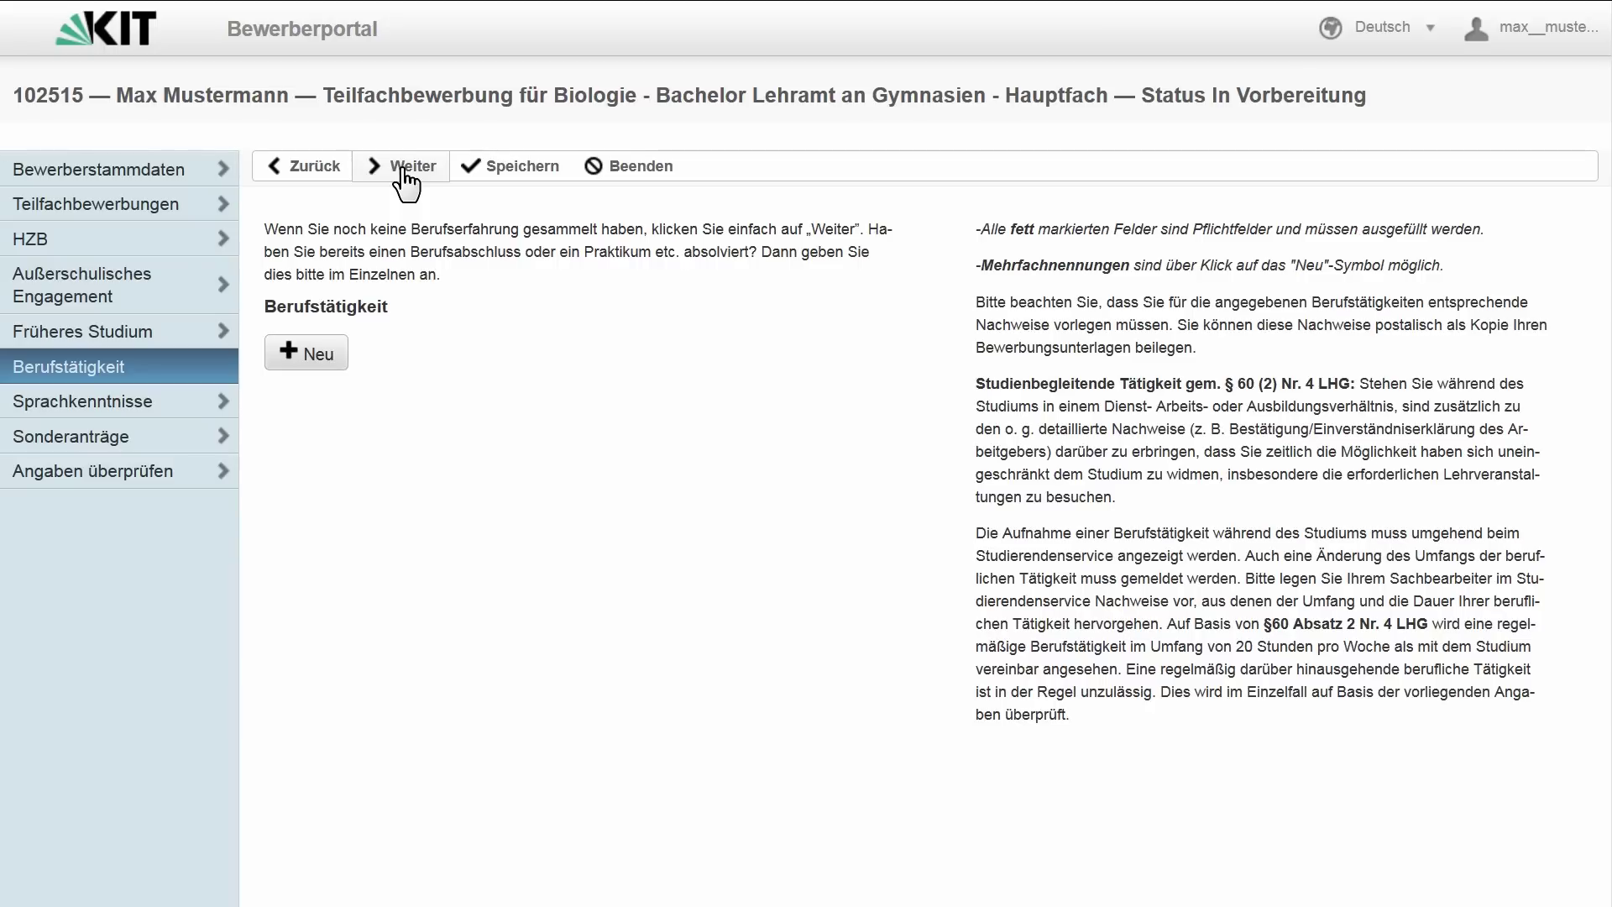
left_click(322, 356)
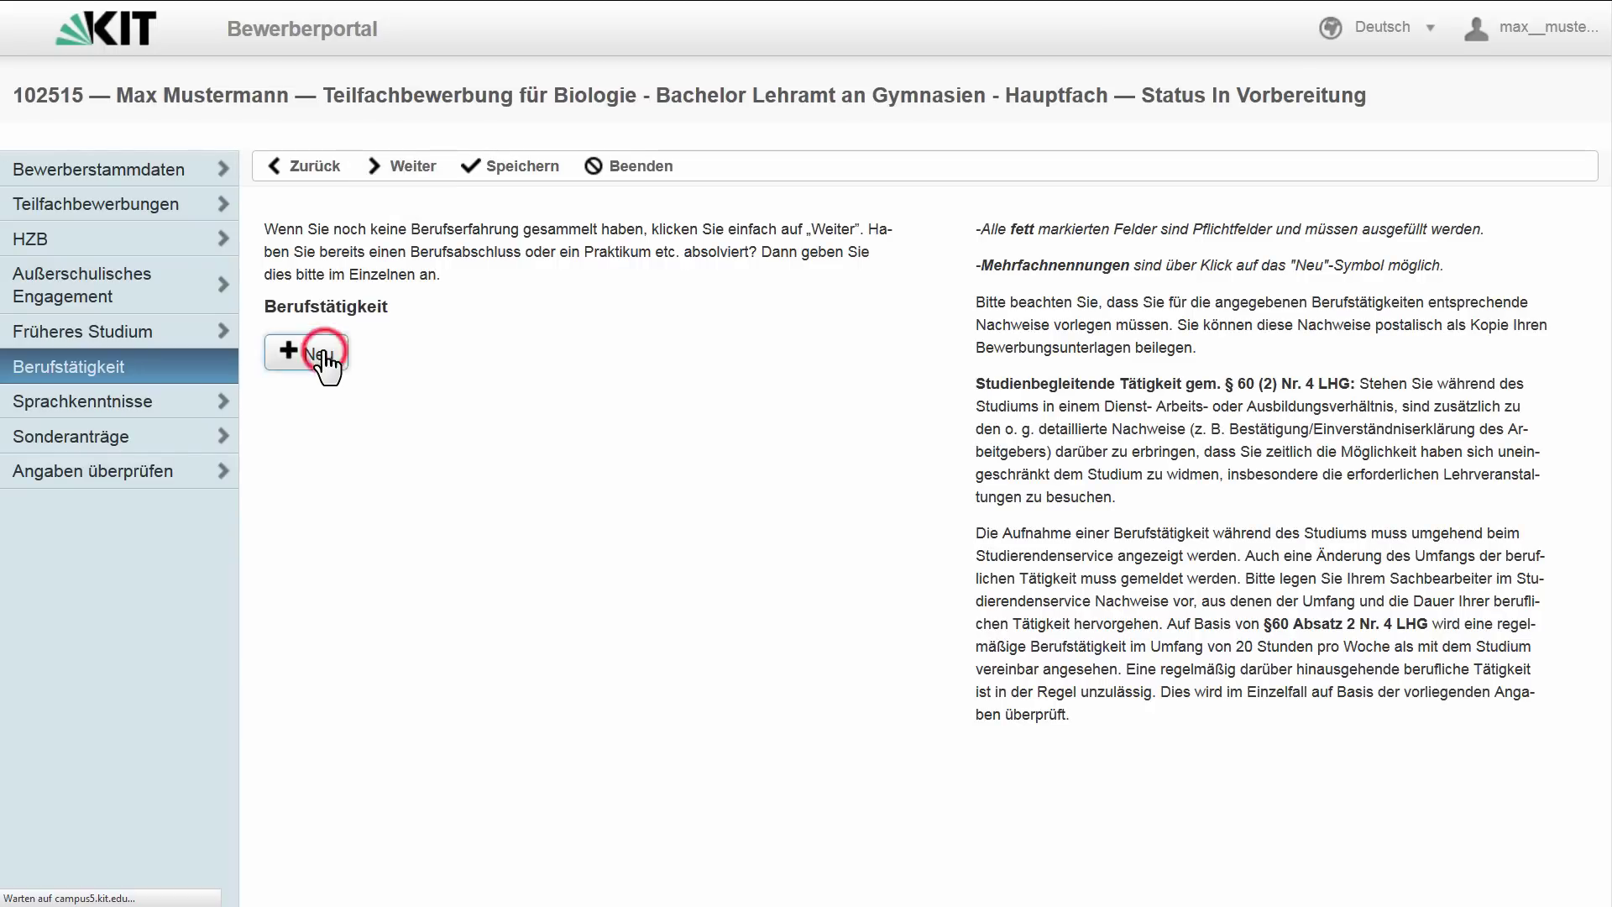
left_click(844, 414)
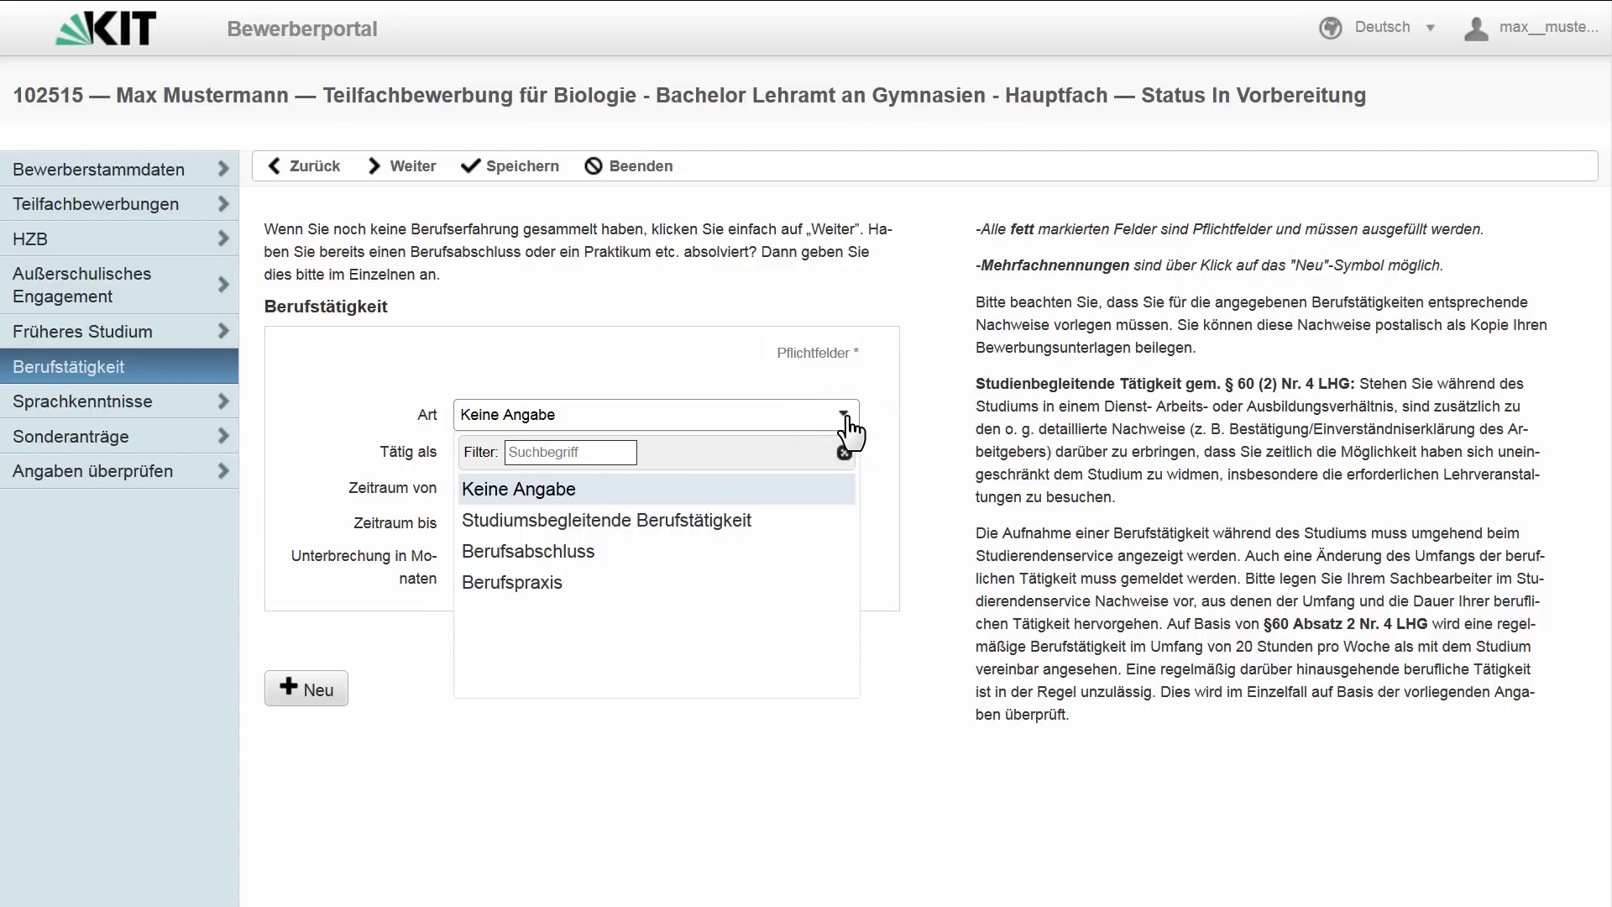
left_click(845, 417)
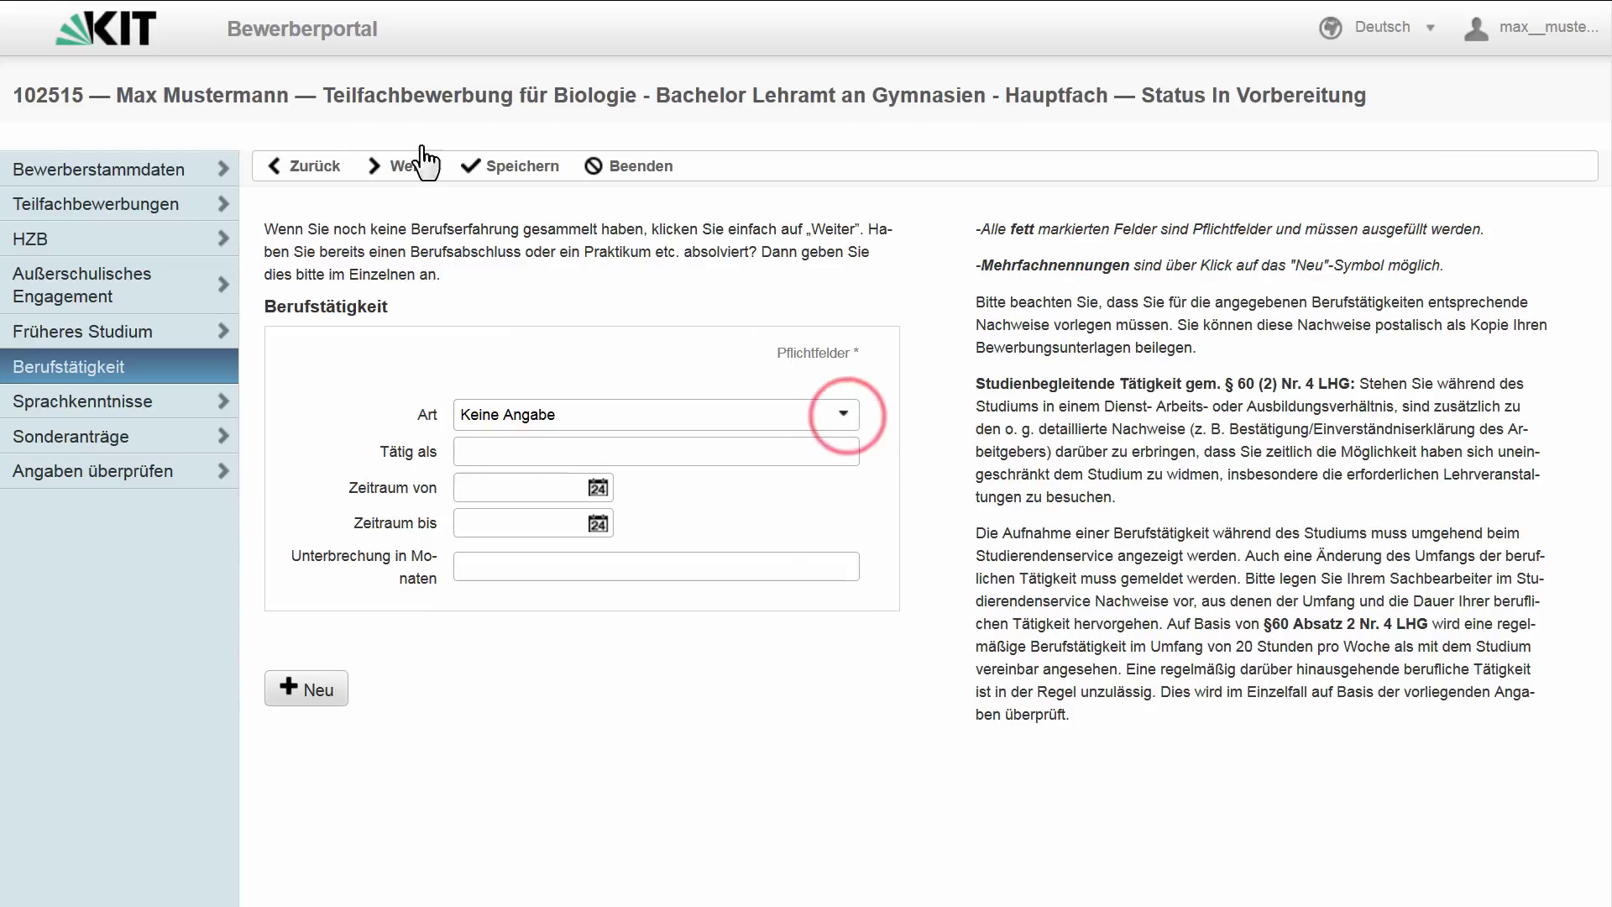
left_click(403, 168)
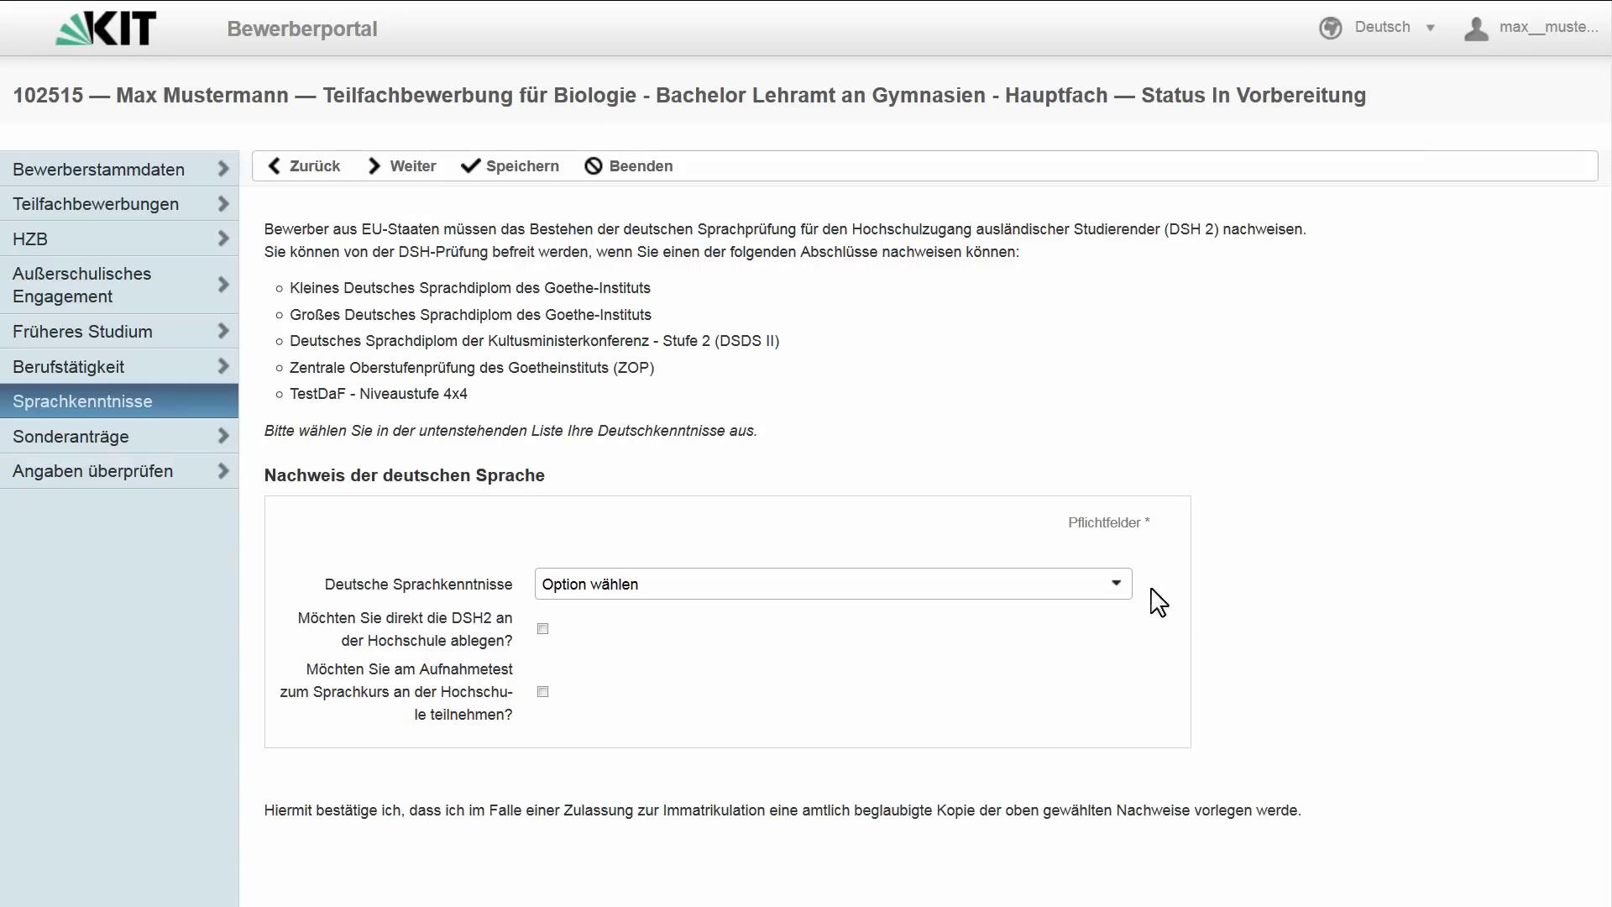
- Browse the Deutsche Sprachkenntnisse options without choosing one, then continue to Sonderanträge
left_click(1119, 588)
left_click_drag(1123, 702, 1140, 813)
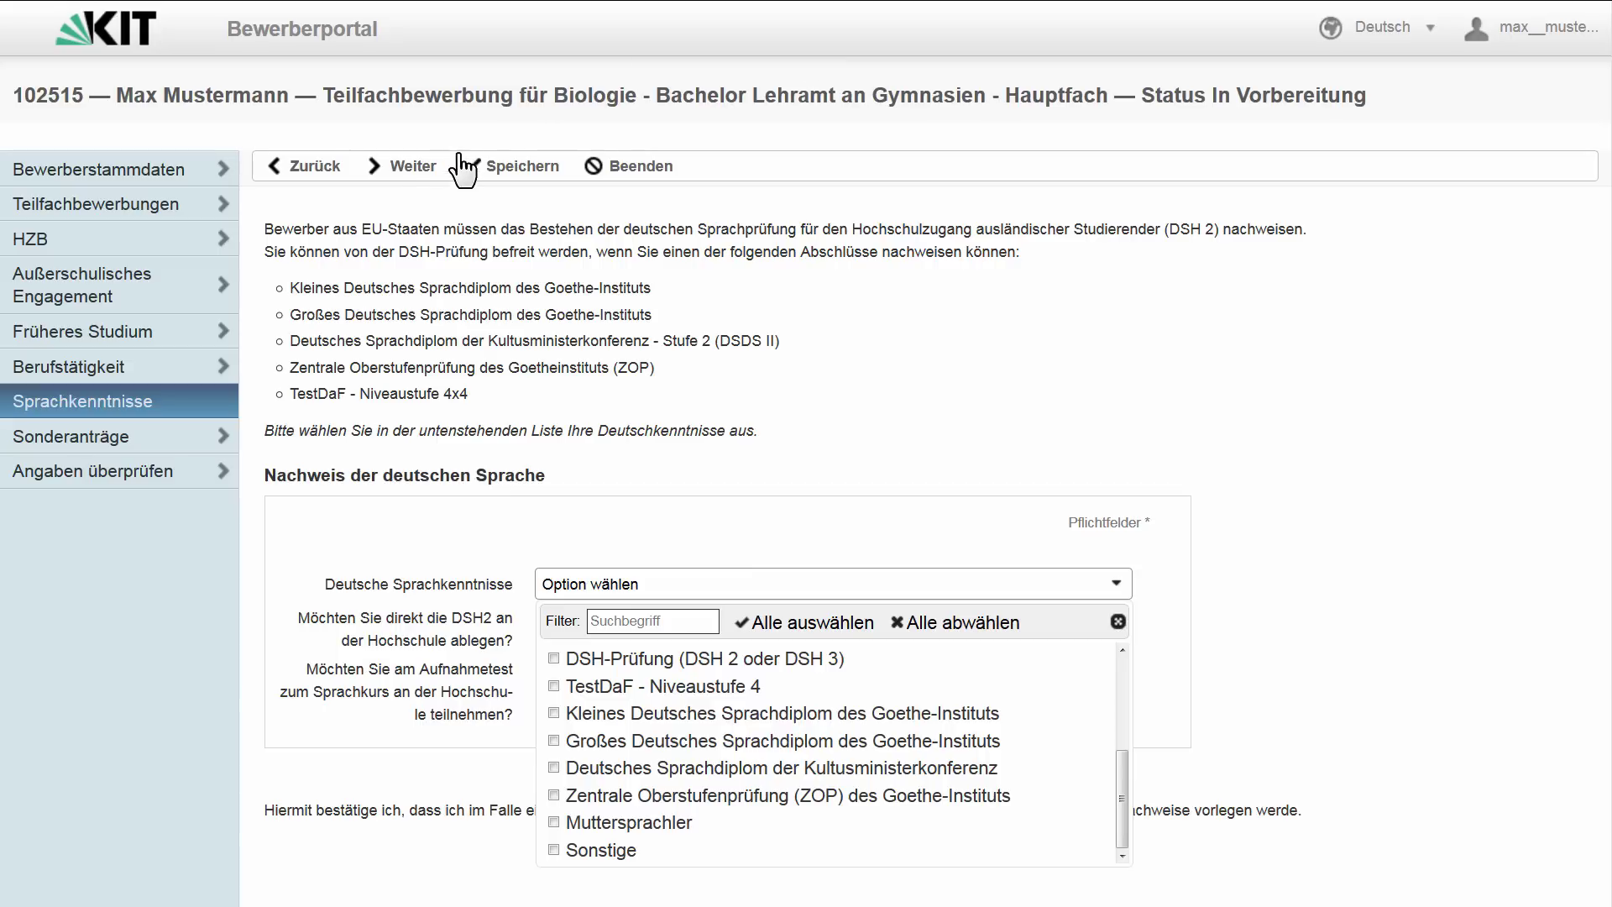
left_click(412, 165)
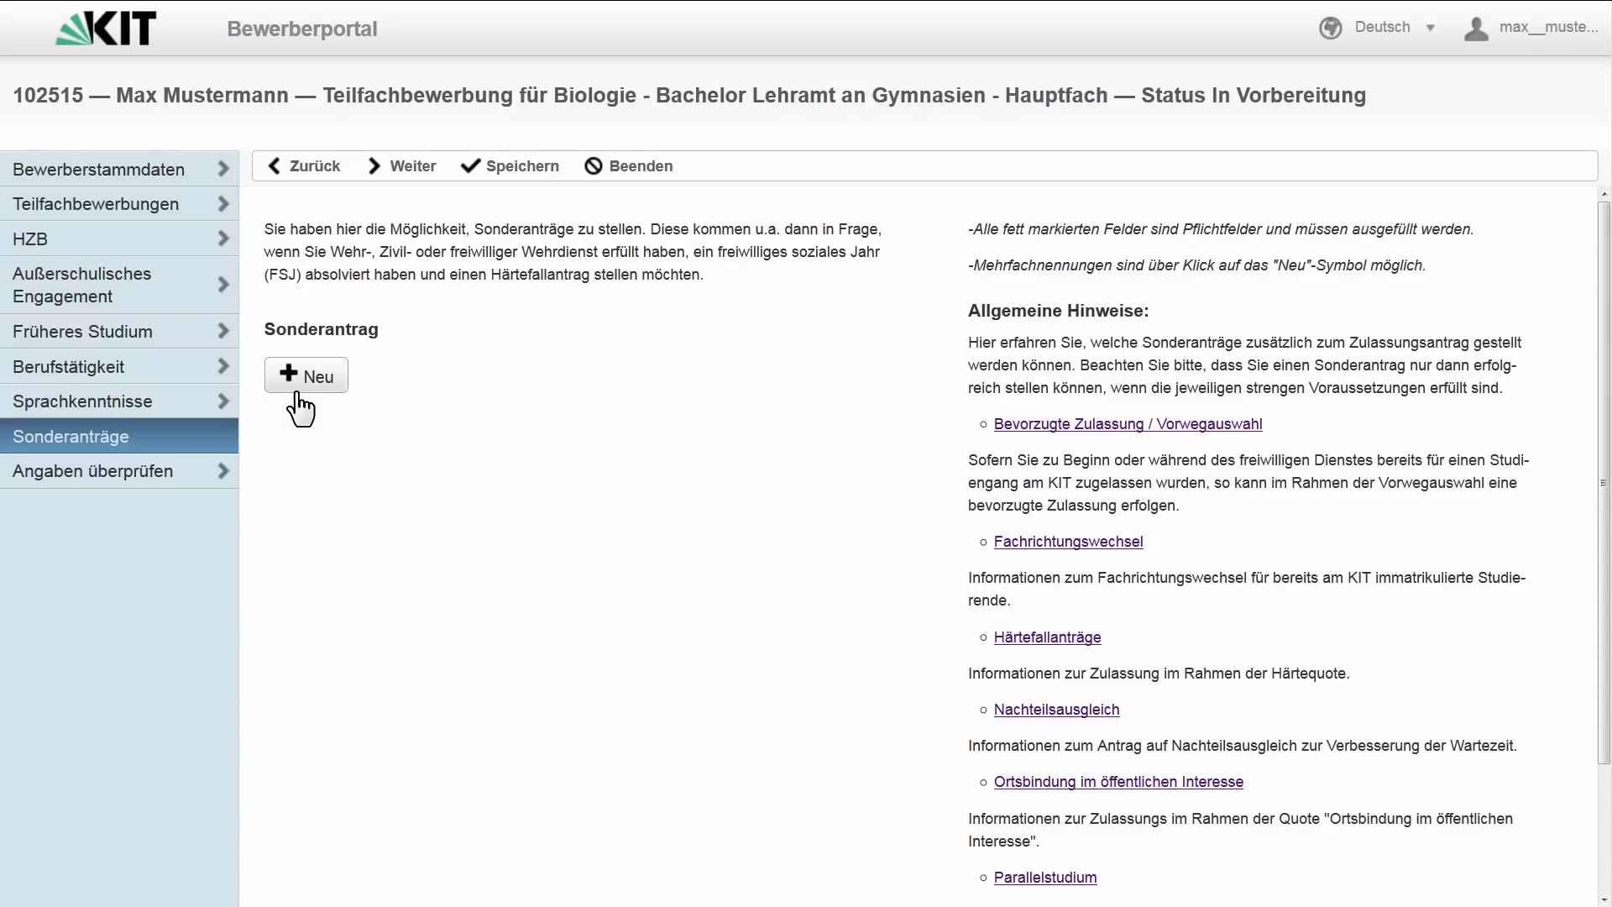
- Save a new Ortsbindung im öffentlichen Interesse special request with description 'Fußballkader U21'
left_click(298, 393)
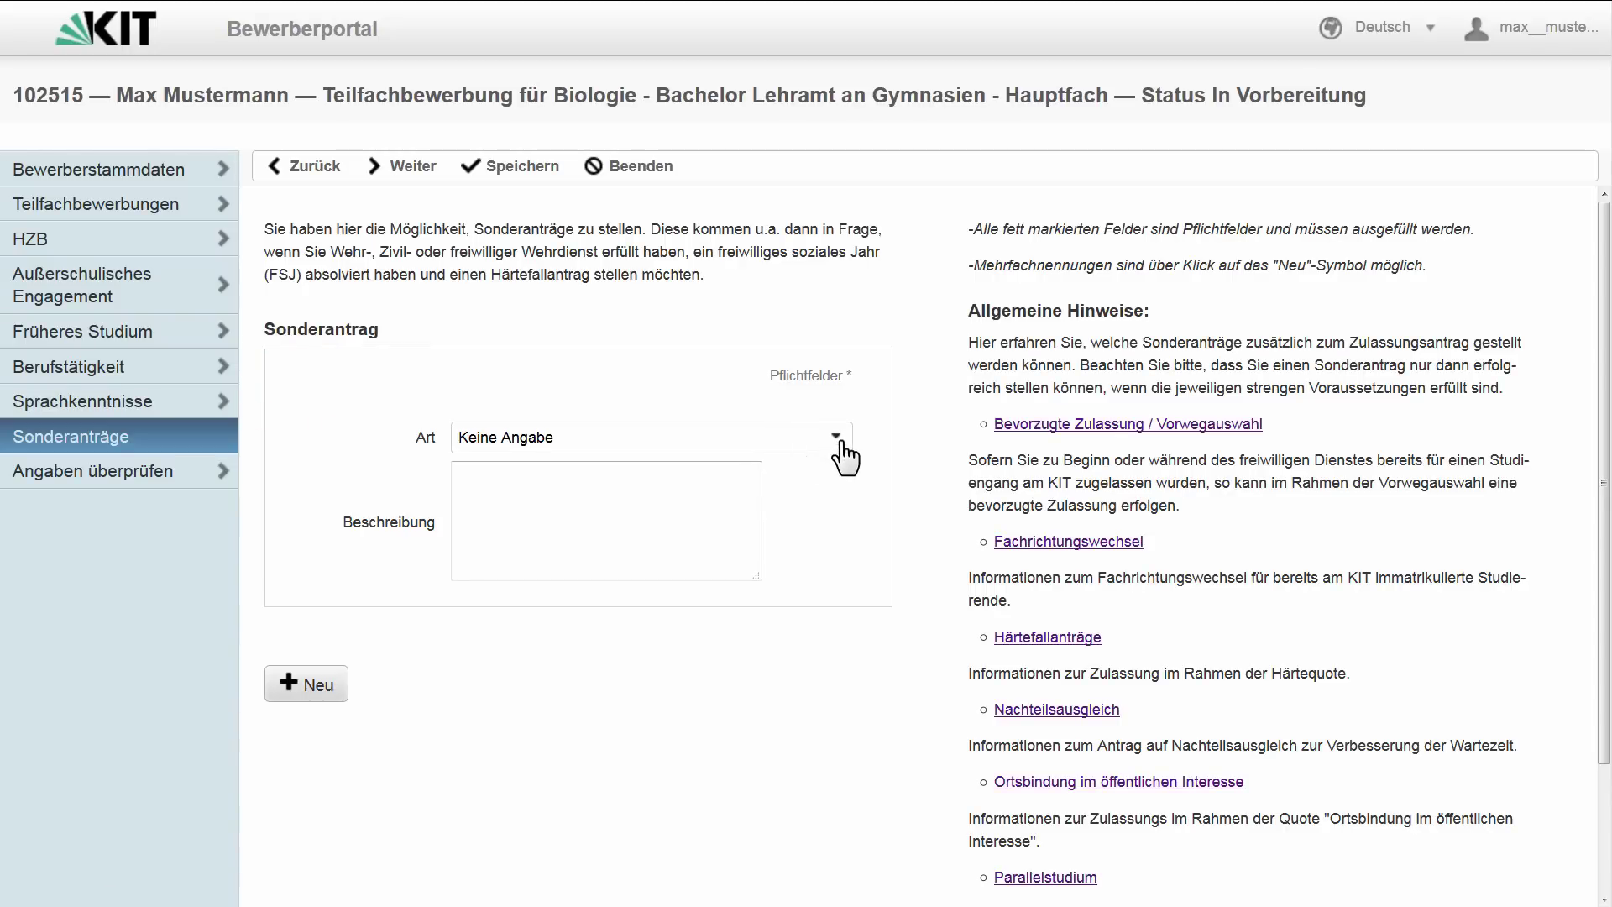
left_click(837, 439)
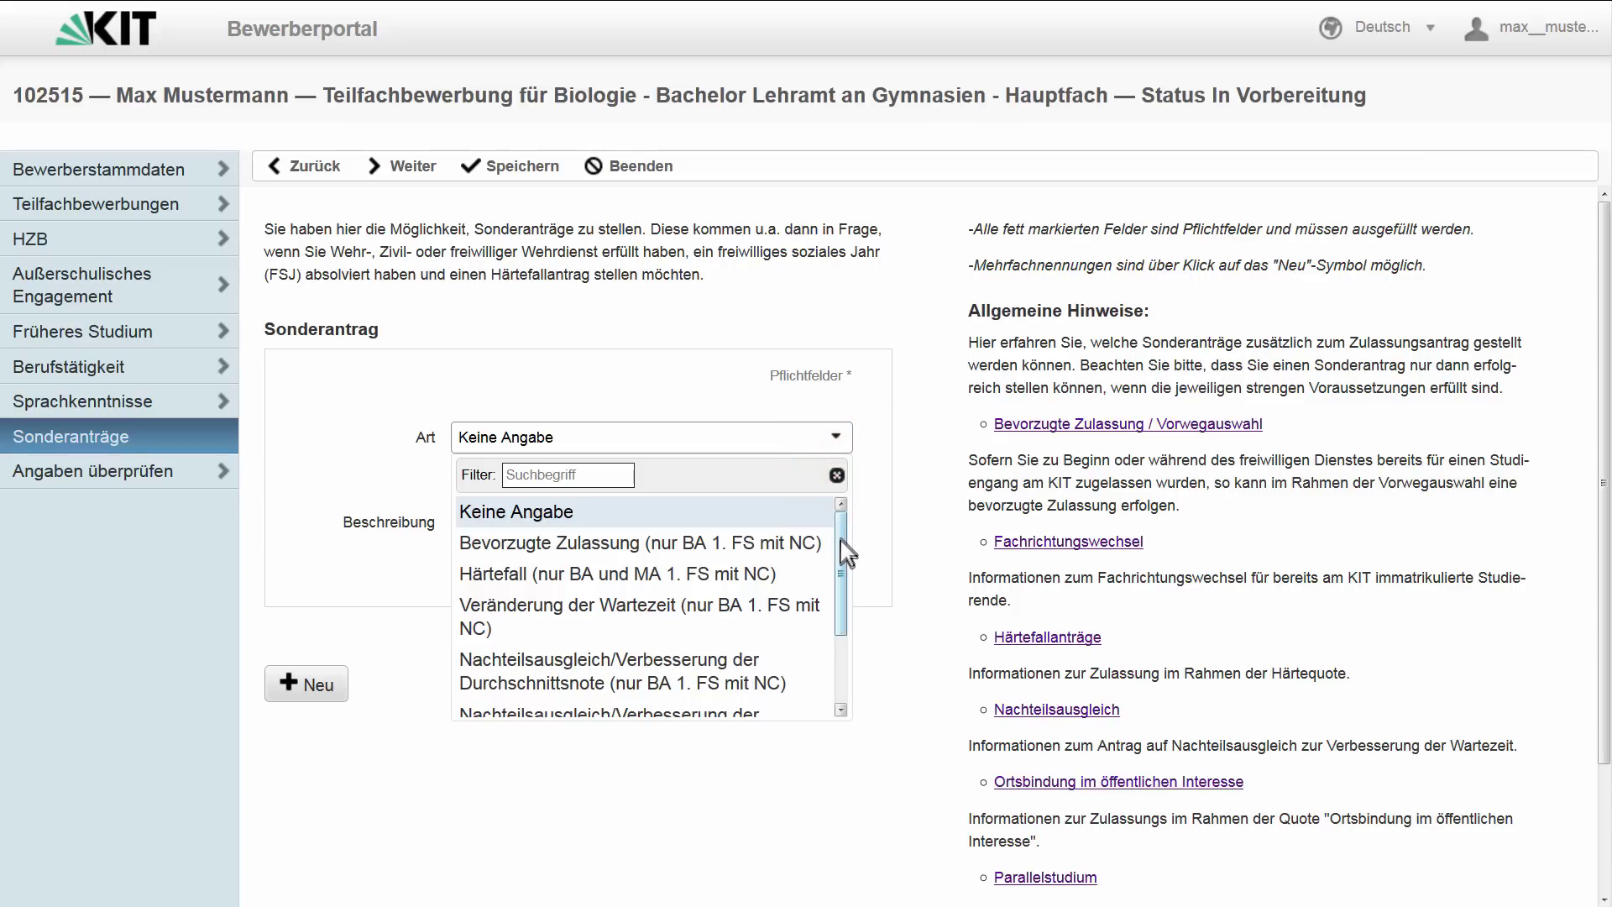
left_click_drag(842, 547, 848, 623)
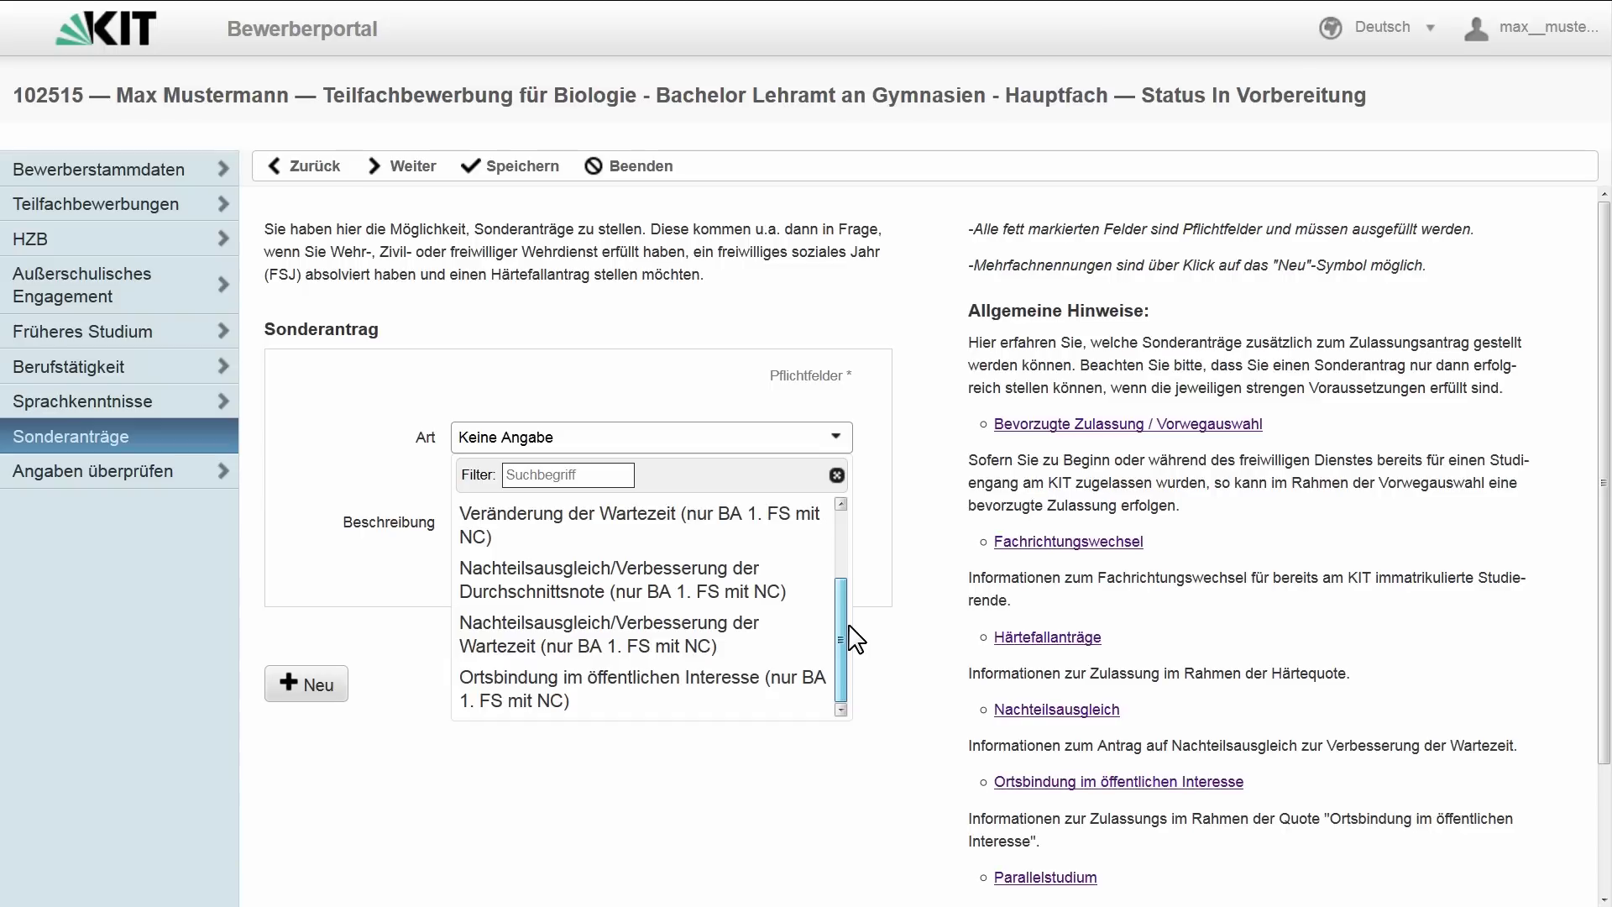
left_click(793, 695)
left_click(540, 522)
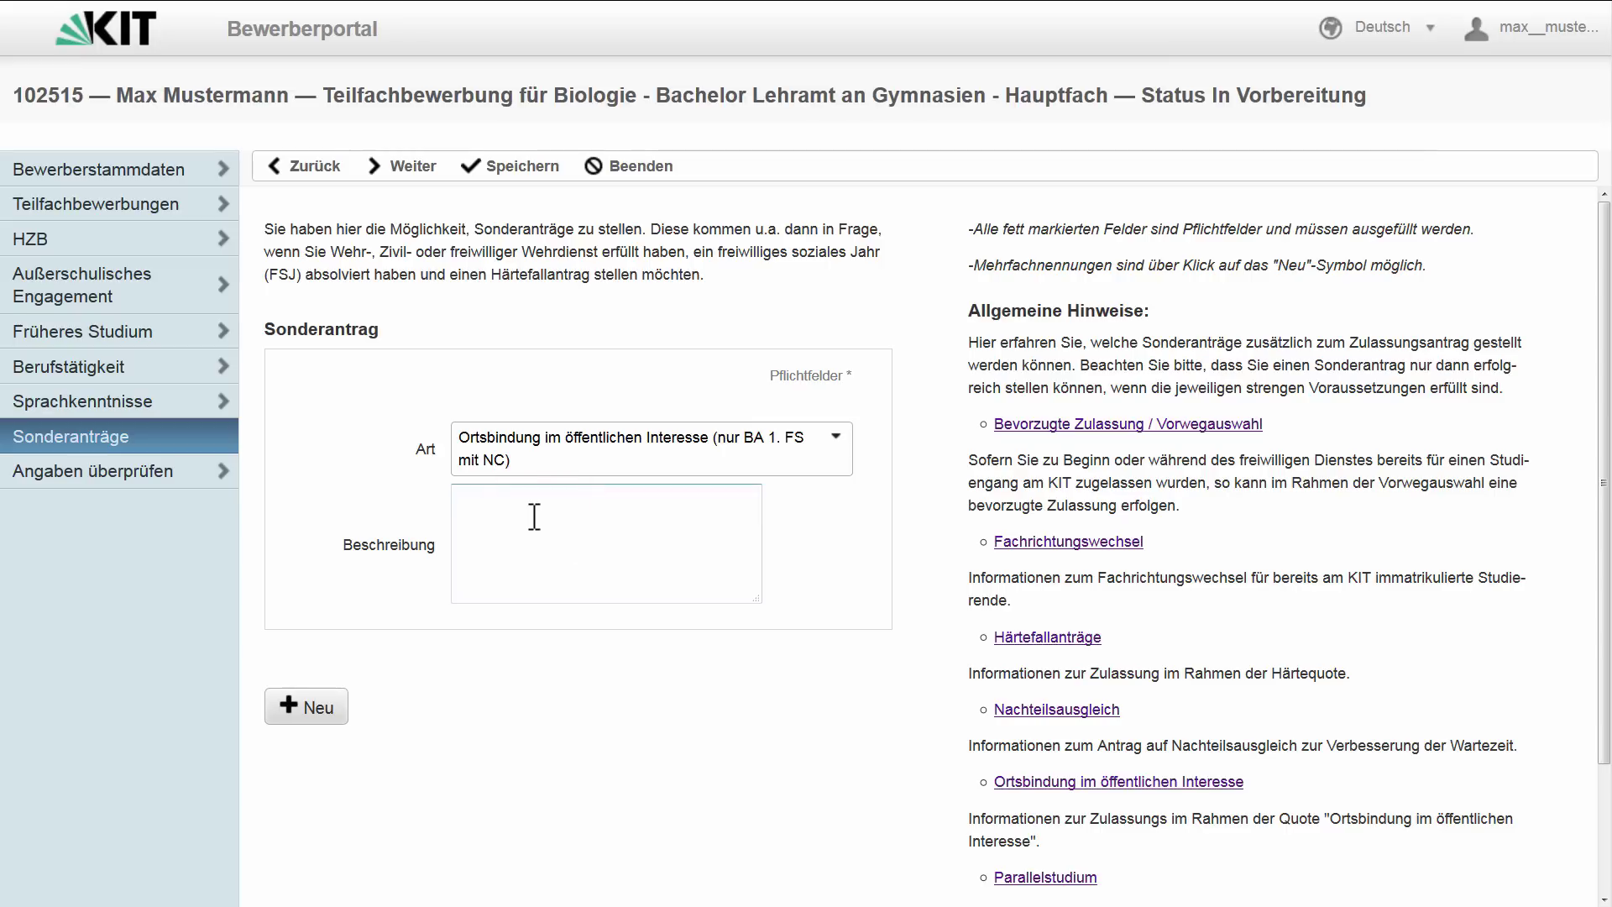
type("Fußballkader U21")
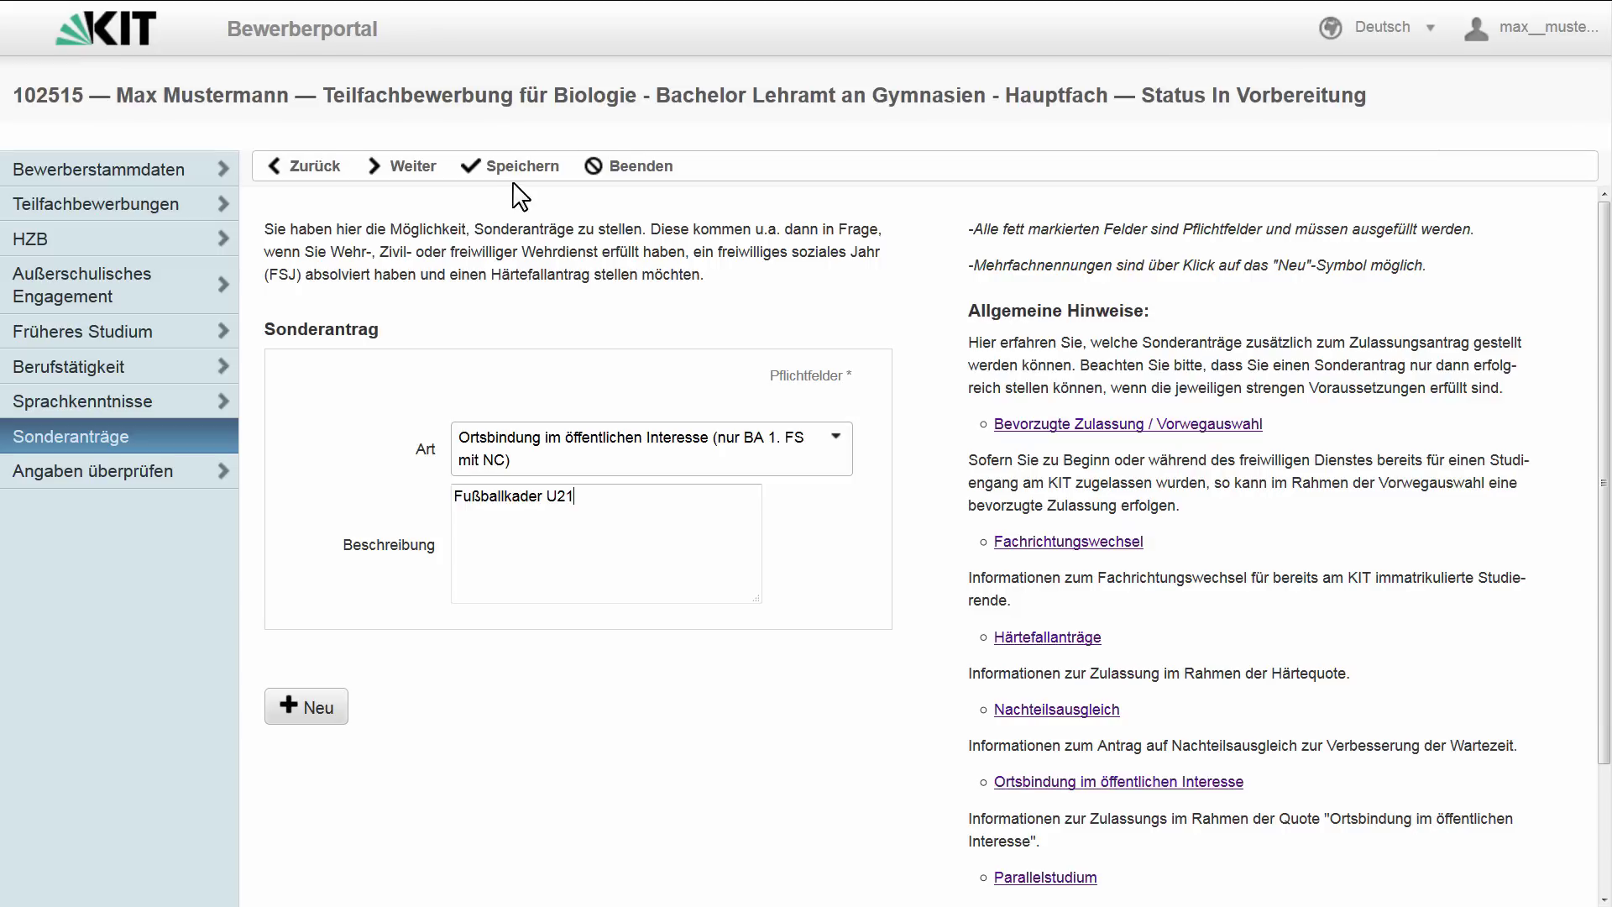
left_click(515, 168)
- Go to Angaben überprüfen and open the Mathematik row under Teilfachbewerbungen
left_click(418, 178)
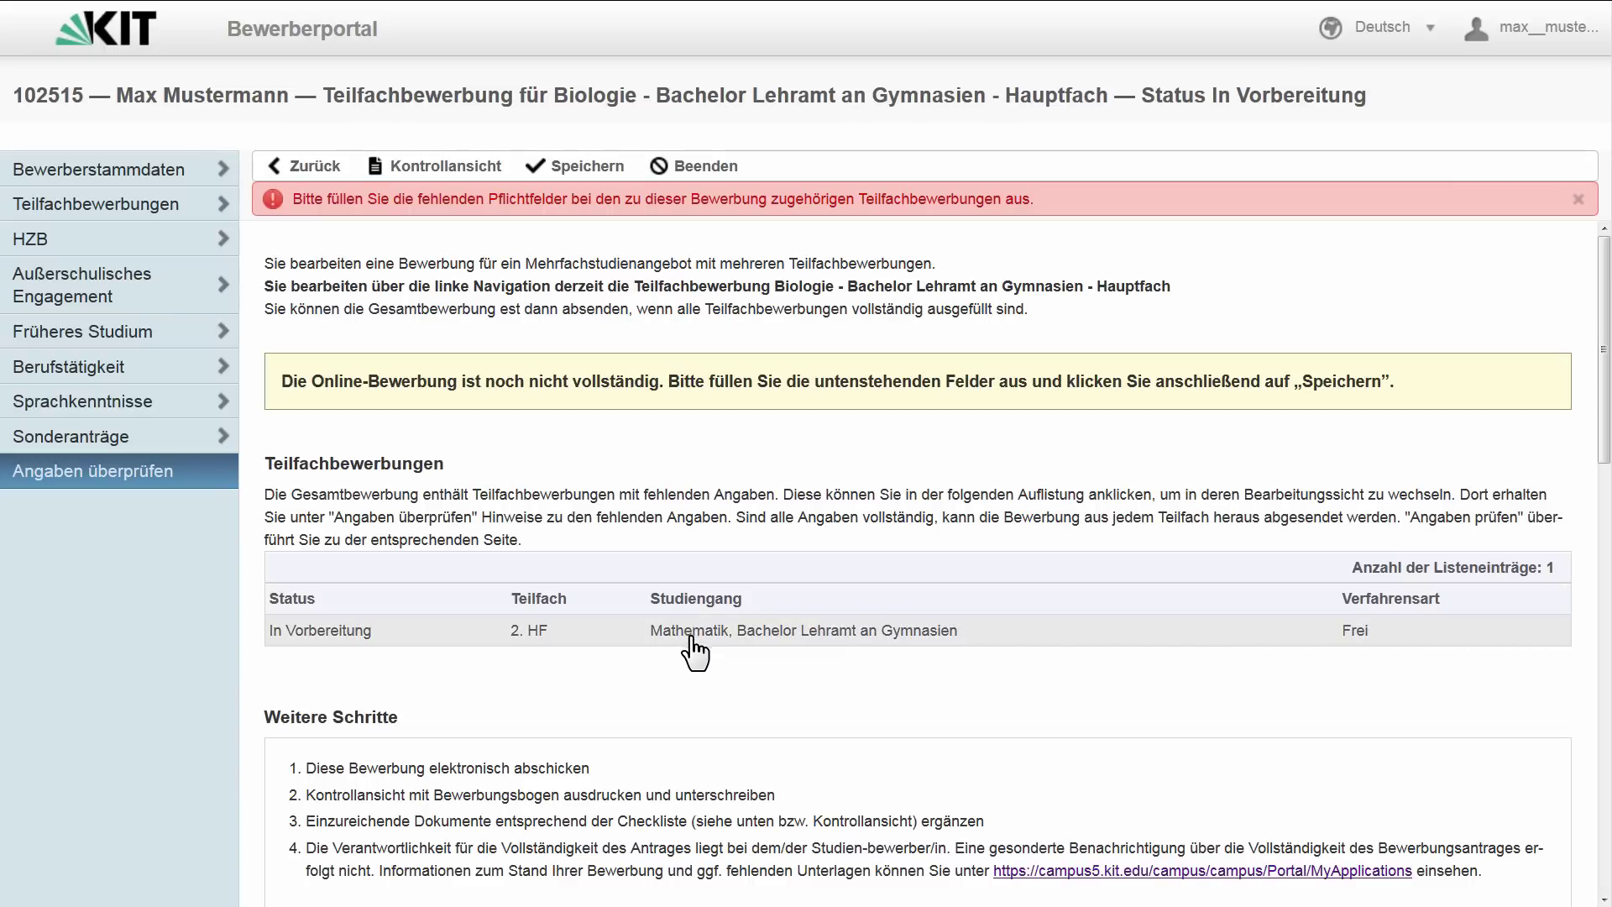
left_click(691, 636)
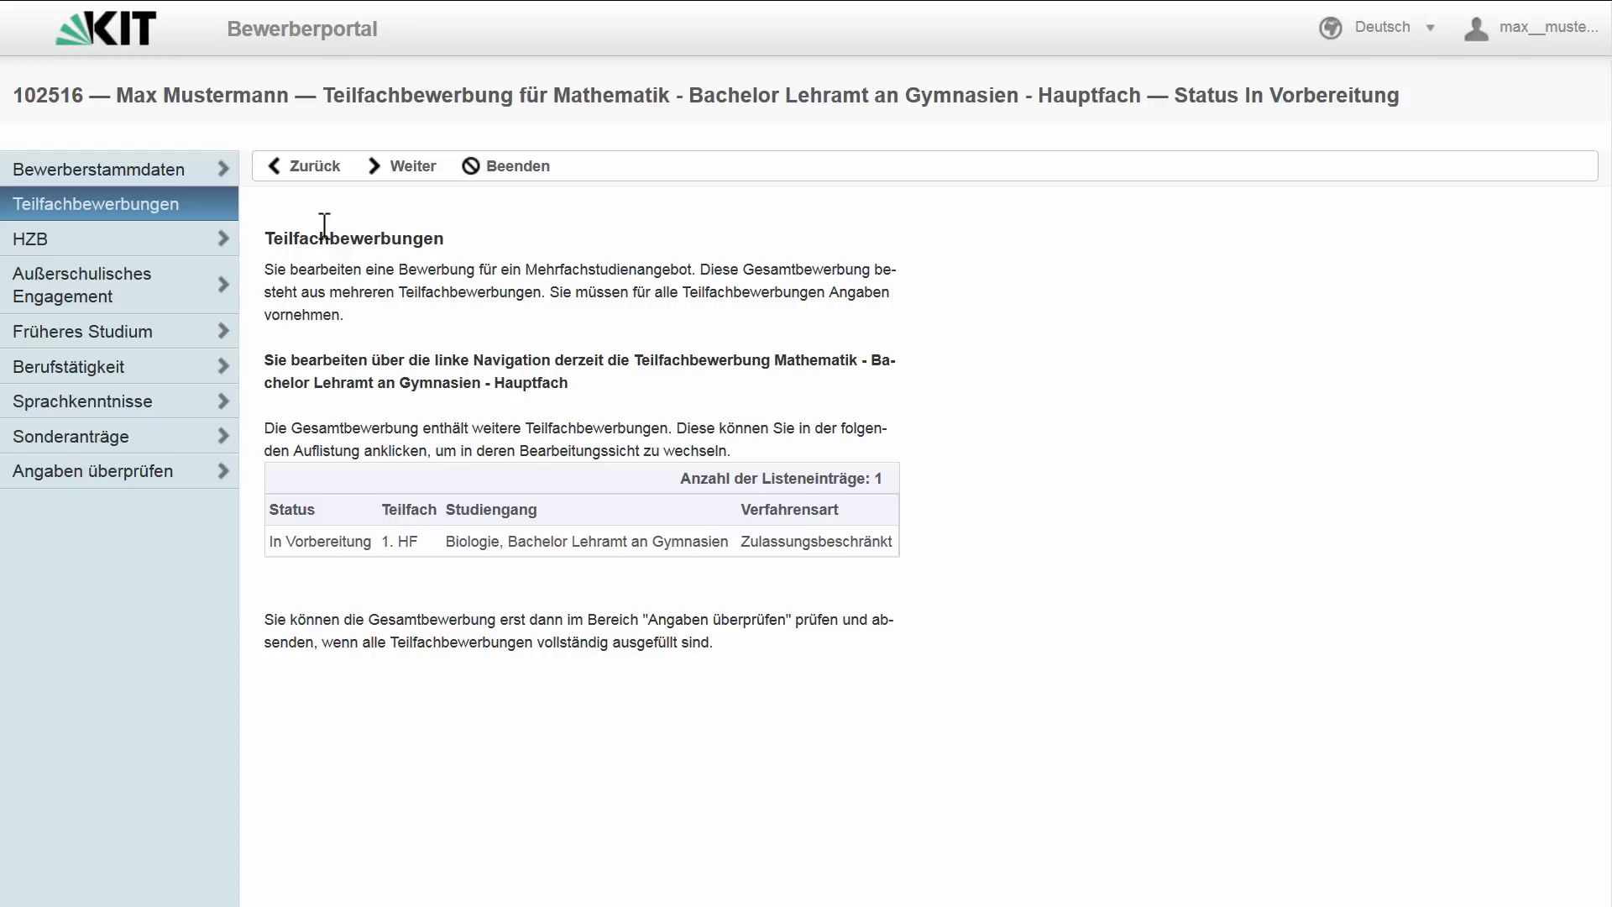
- Enter the Mathematik HZB as Gymnasium (aHR), obtained 02.06.2013, with grade 1,7
left_click(404, 174)
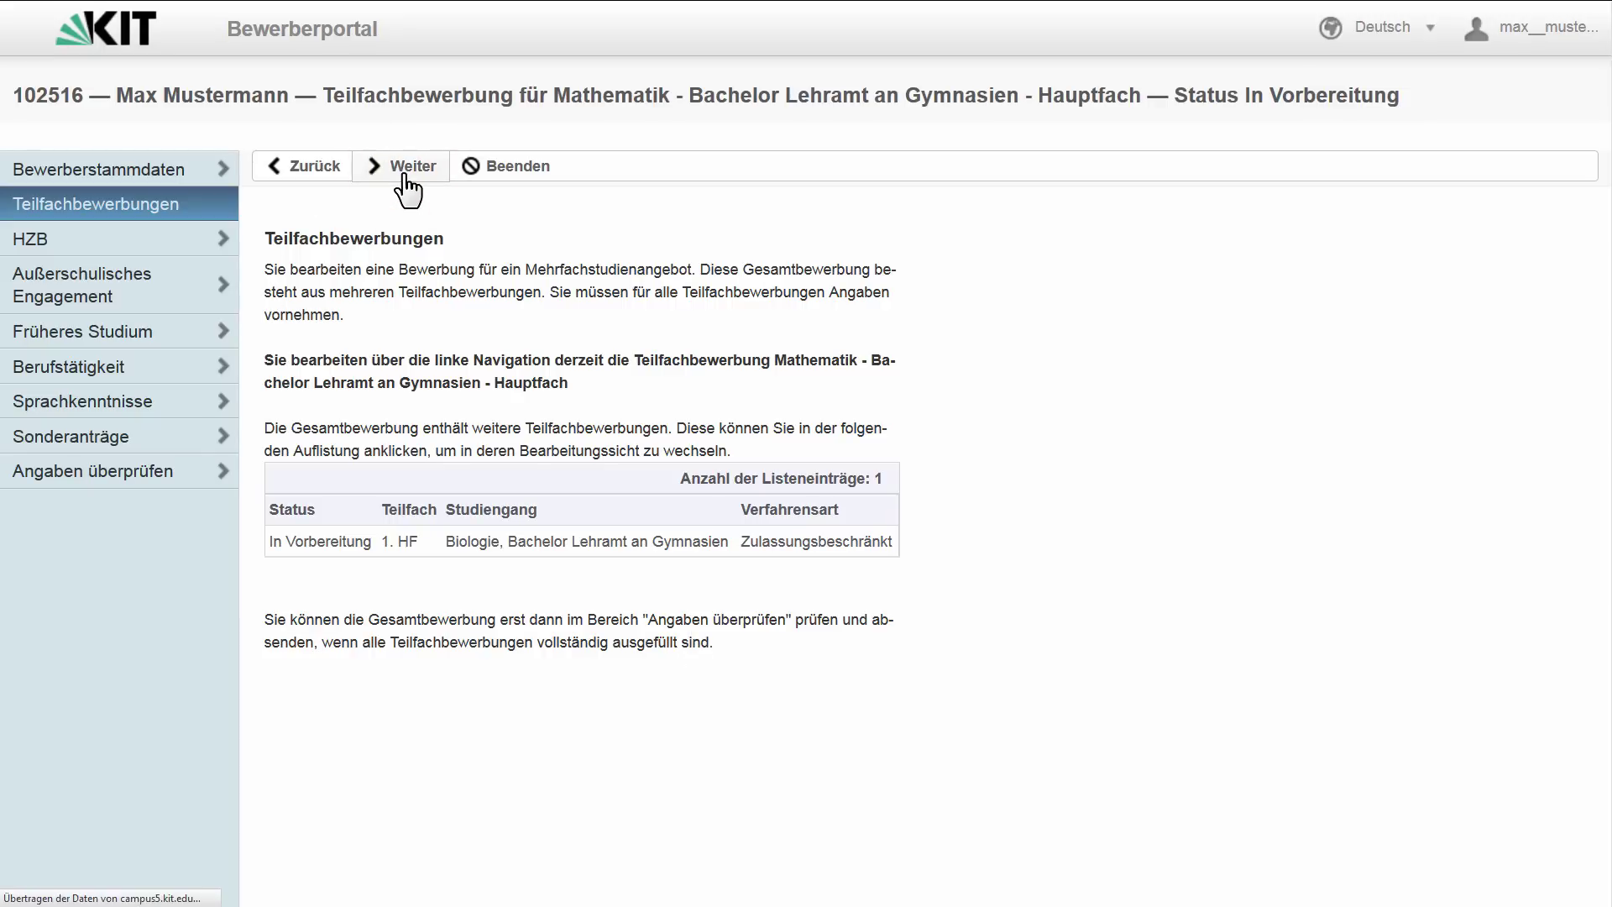
left_click(827, 359)
left_click(769, 449)
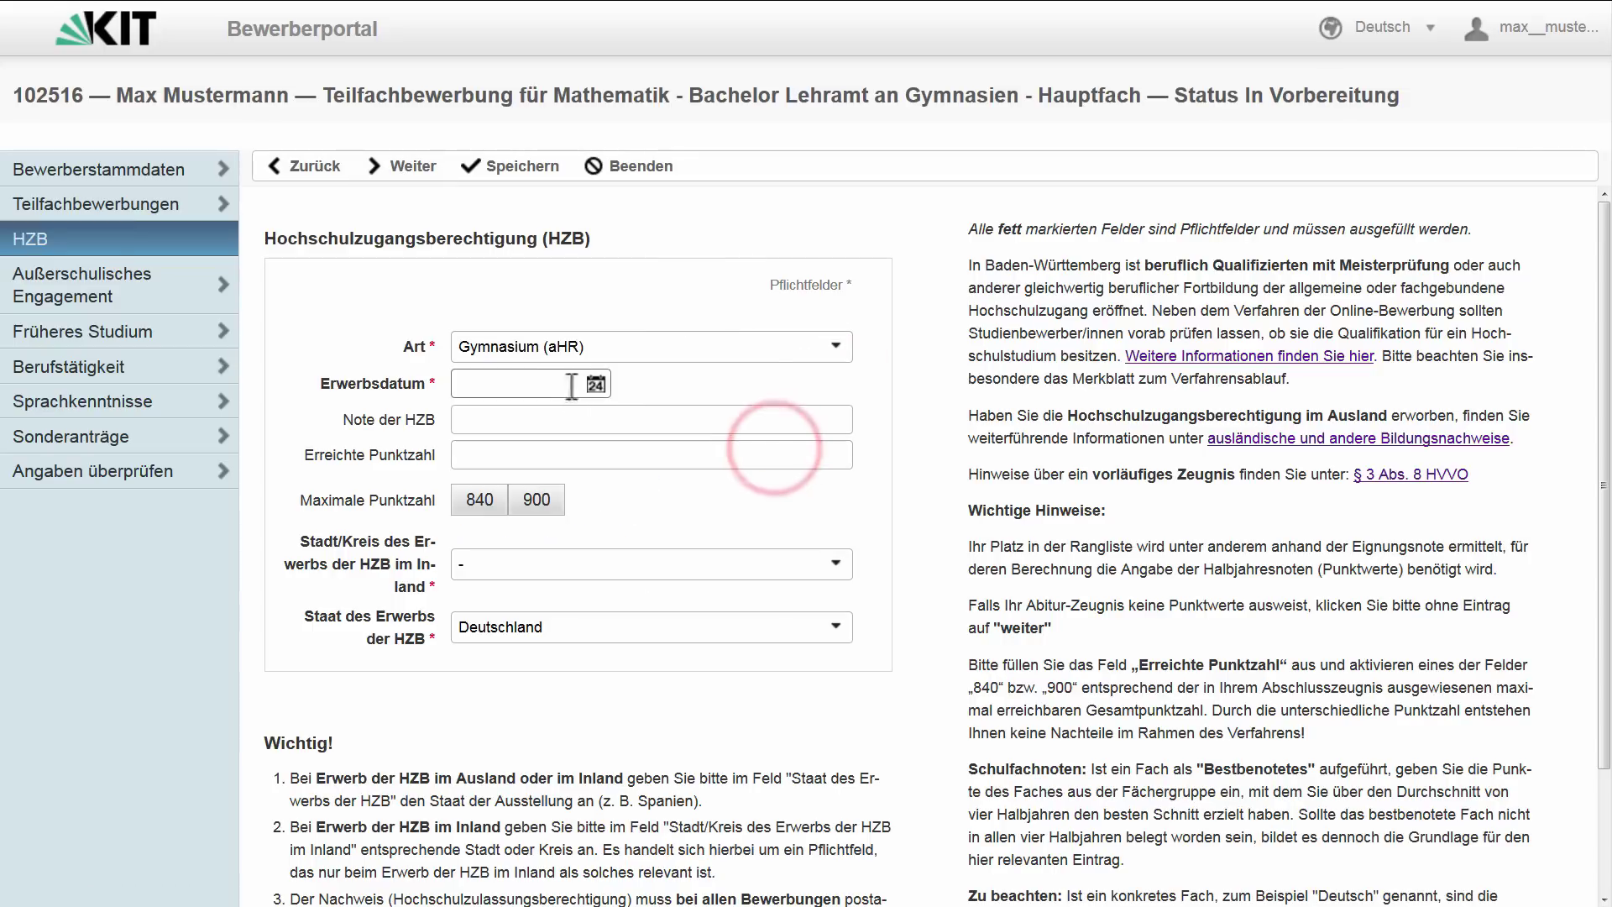
left_click(535, 383)
type("02.06.2013")
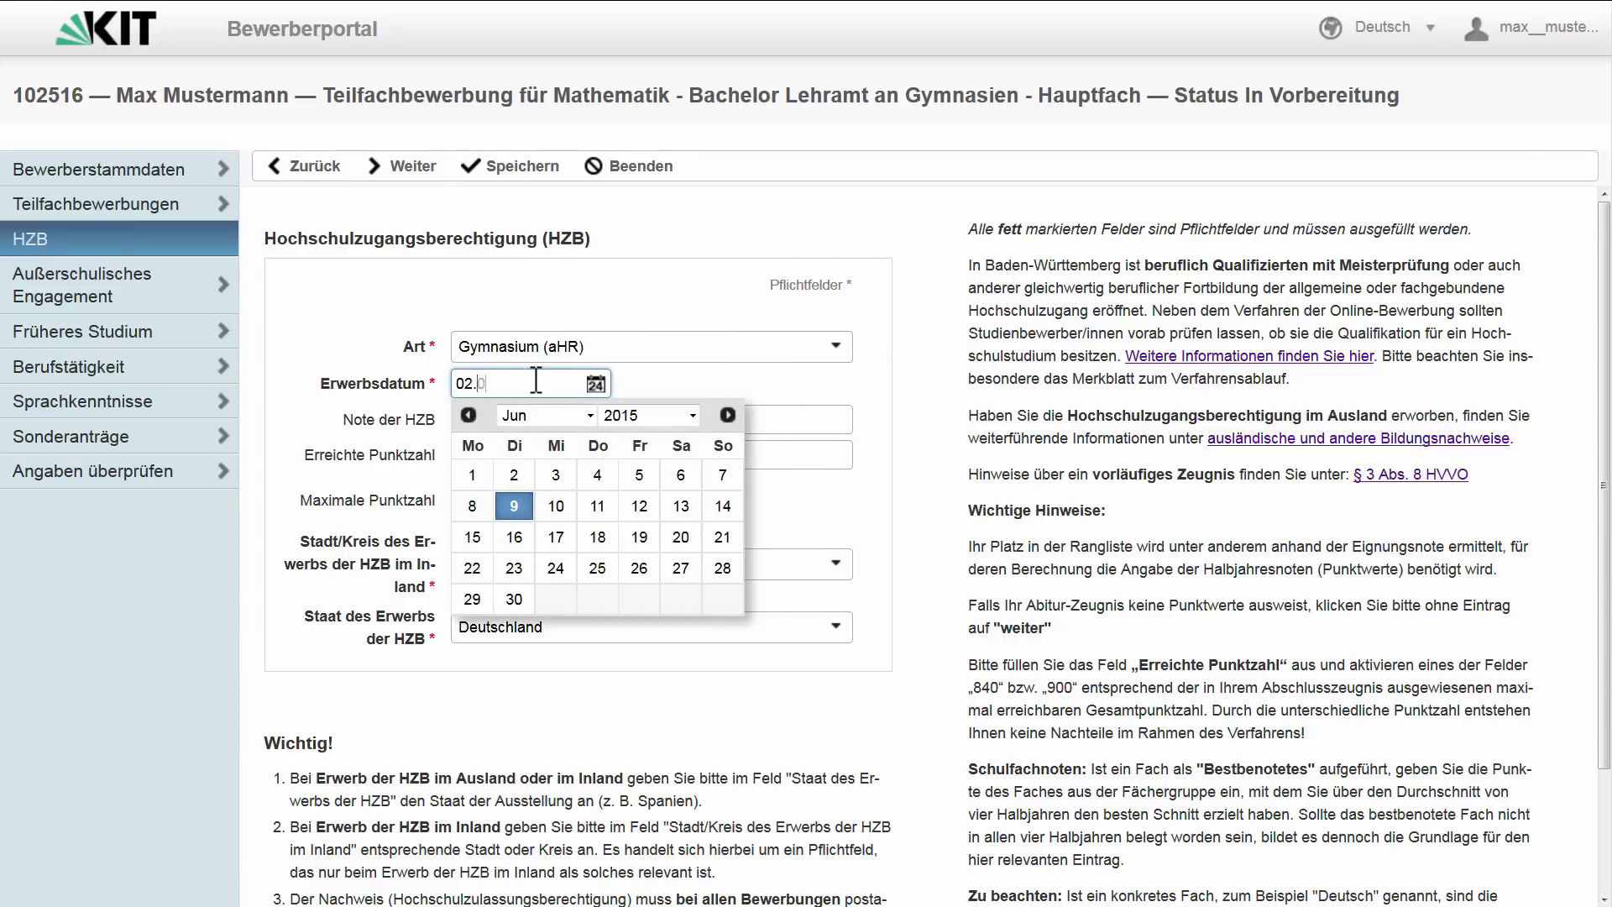
left_click(542, 414)
type("1,7")
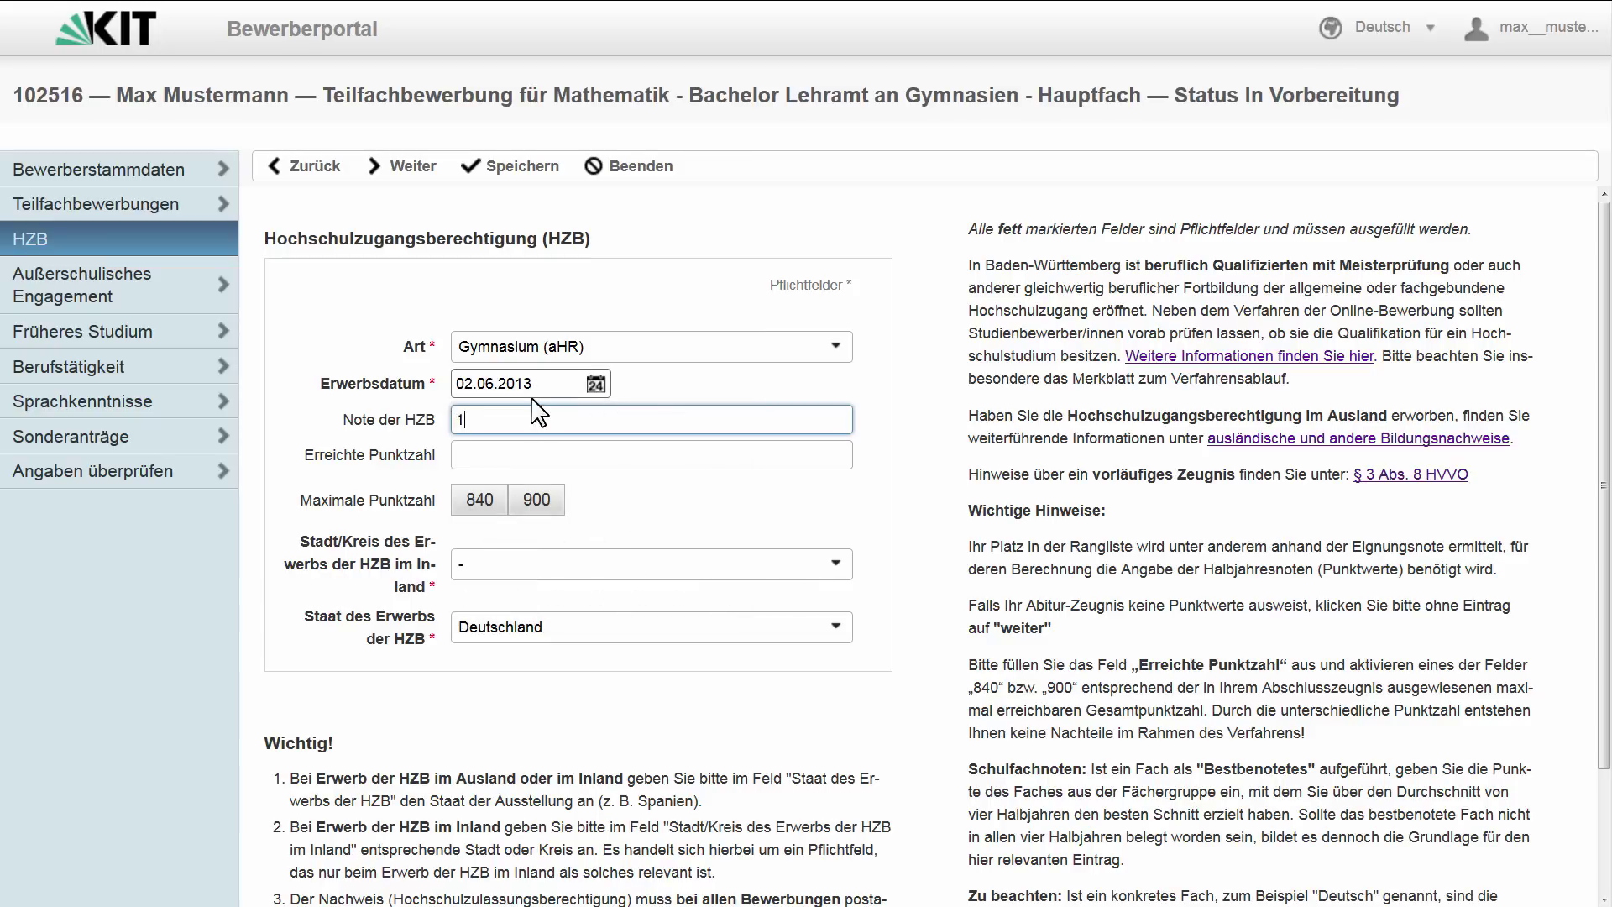
- Record 780 of 900 points and Ahrweiler as HZB place, save, and continue to Außerschulisches Engagement
left_click(519, 455)
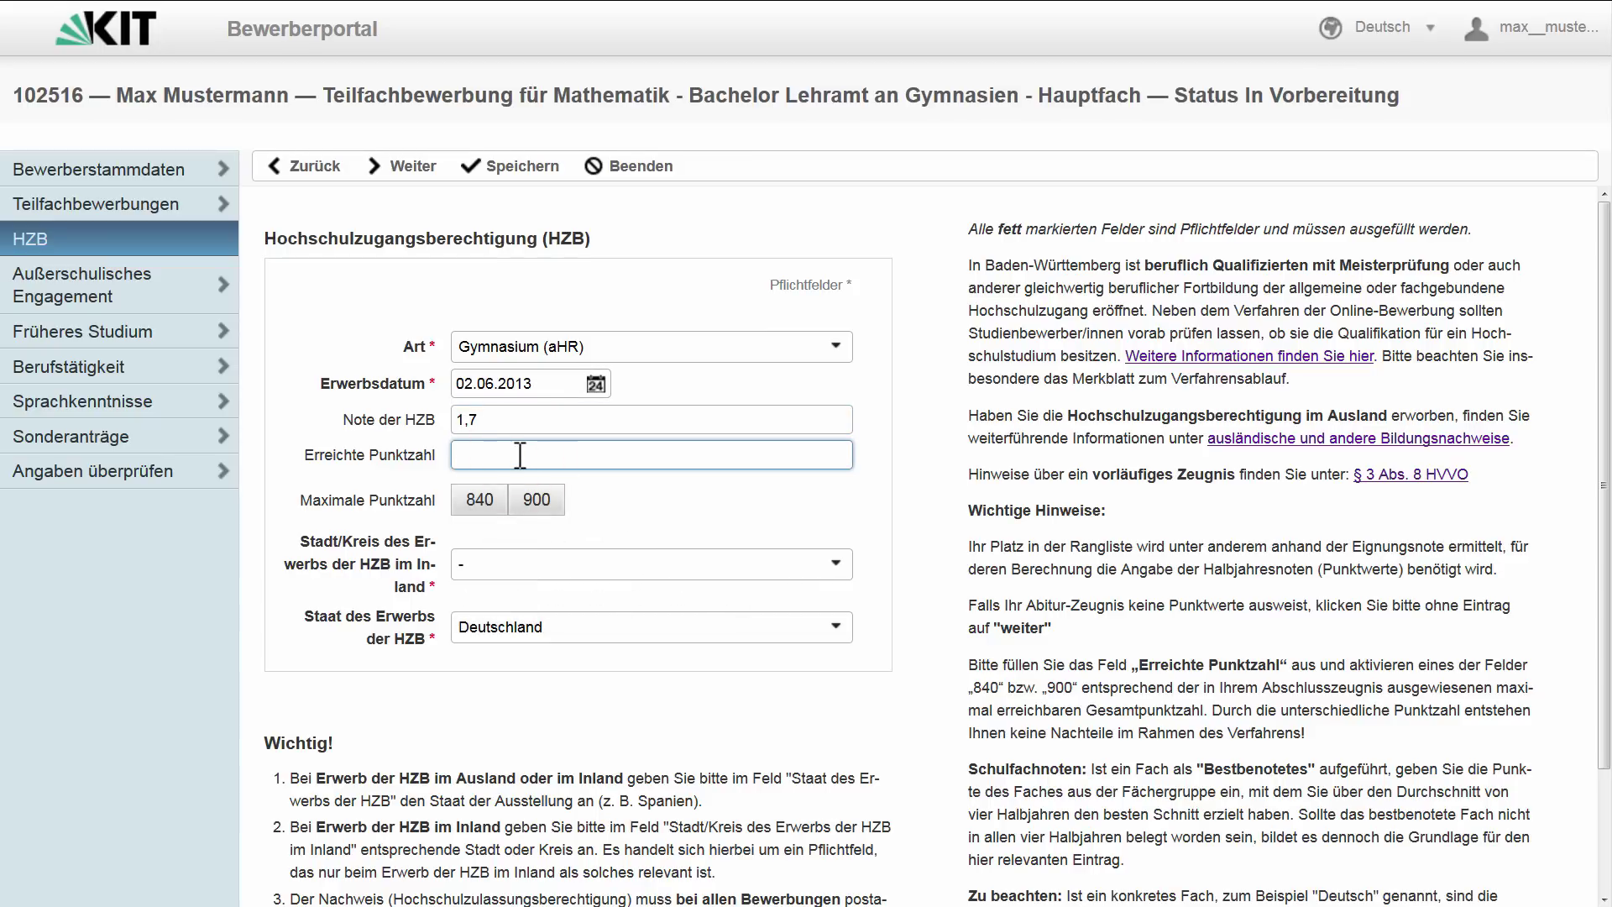
type("780")
left_click(537, 500)
left_click(540, 564)
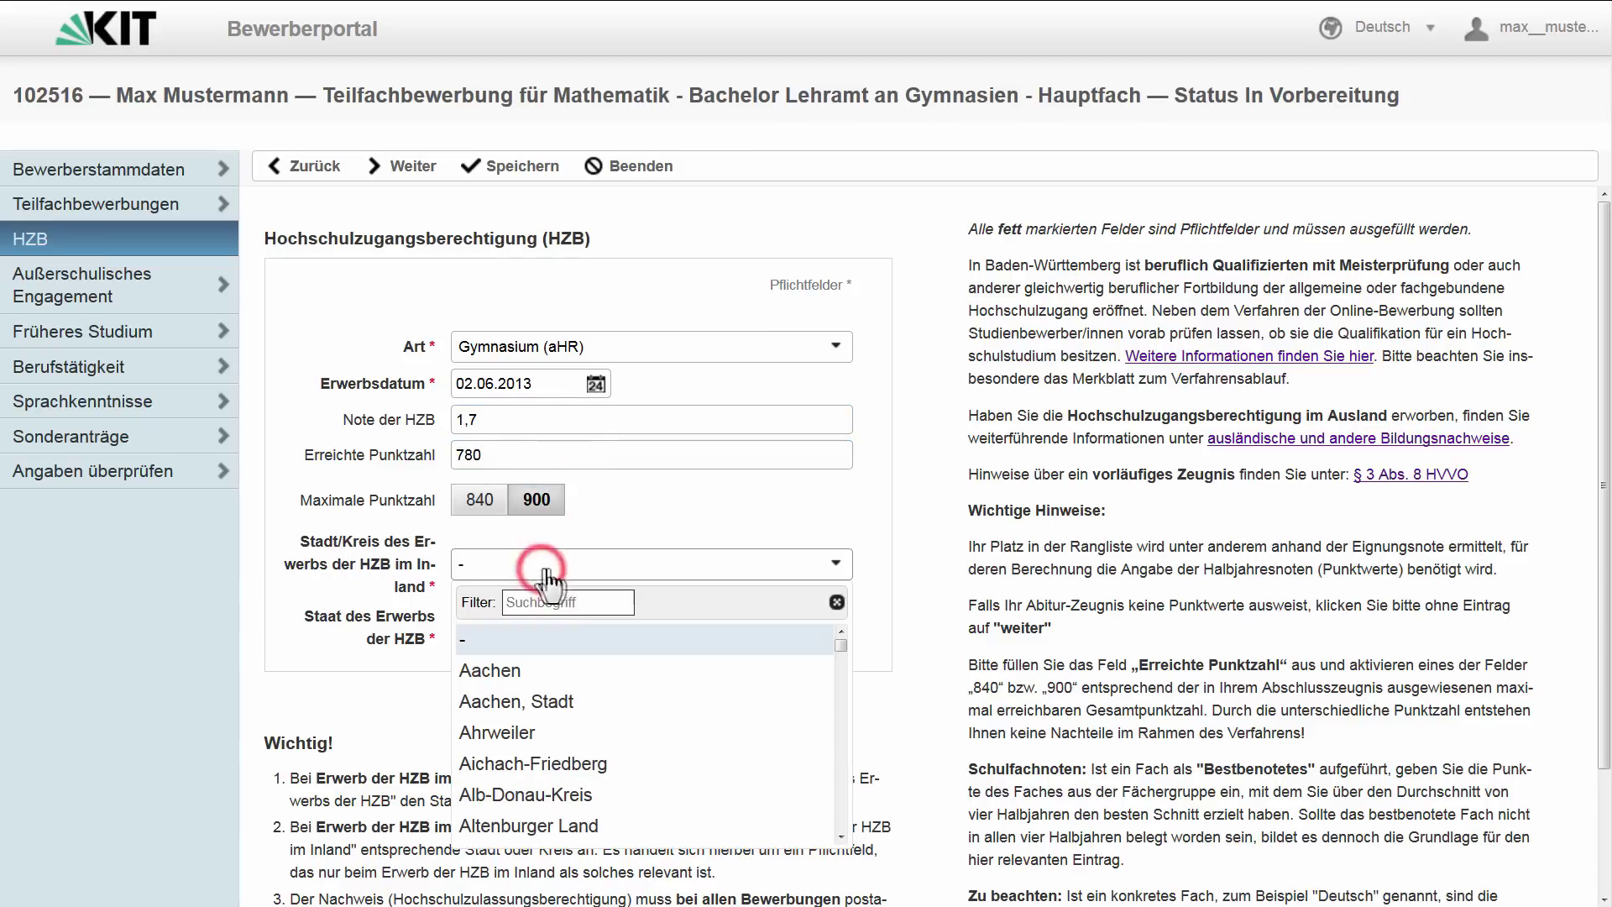
left_click(546, 735)
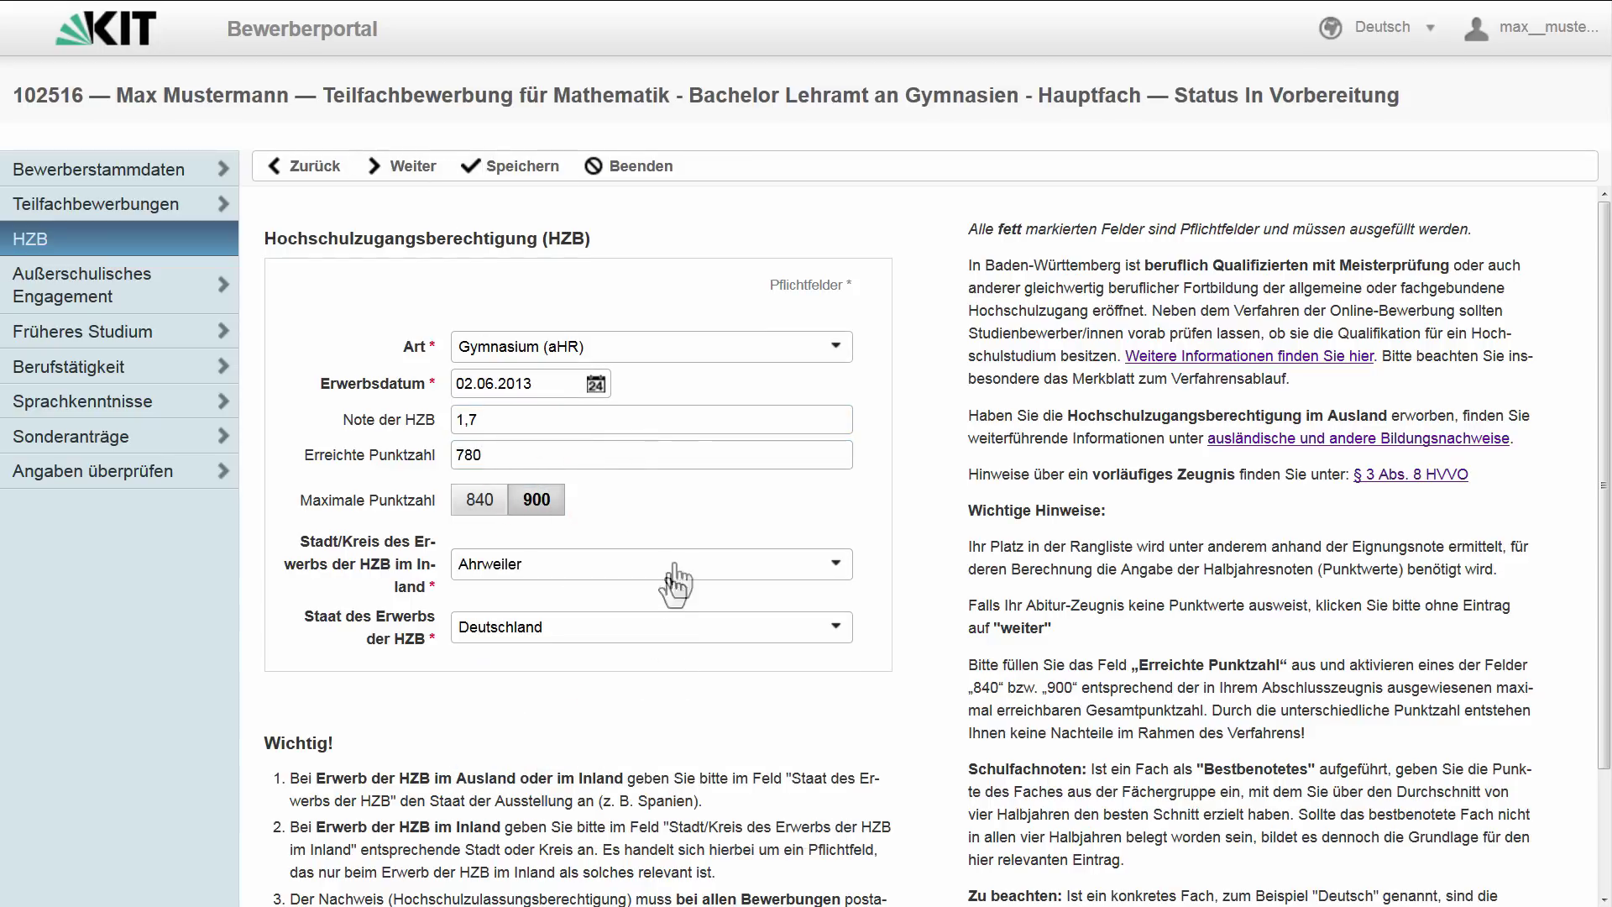
scroll(672, 579, "down", 3)
scroll(378, 639, "up", 3)
left_click(497, 168)
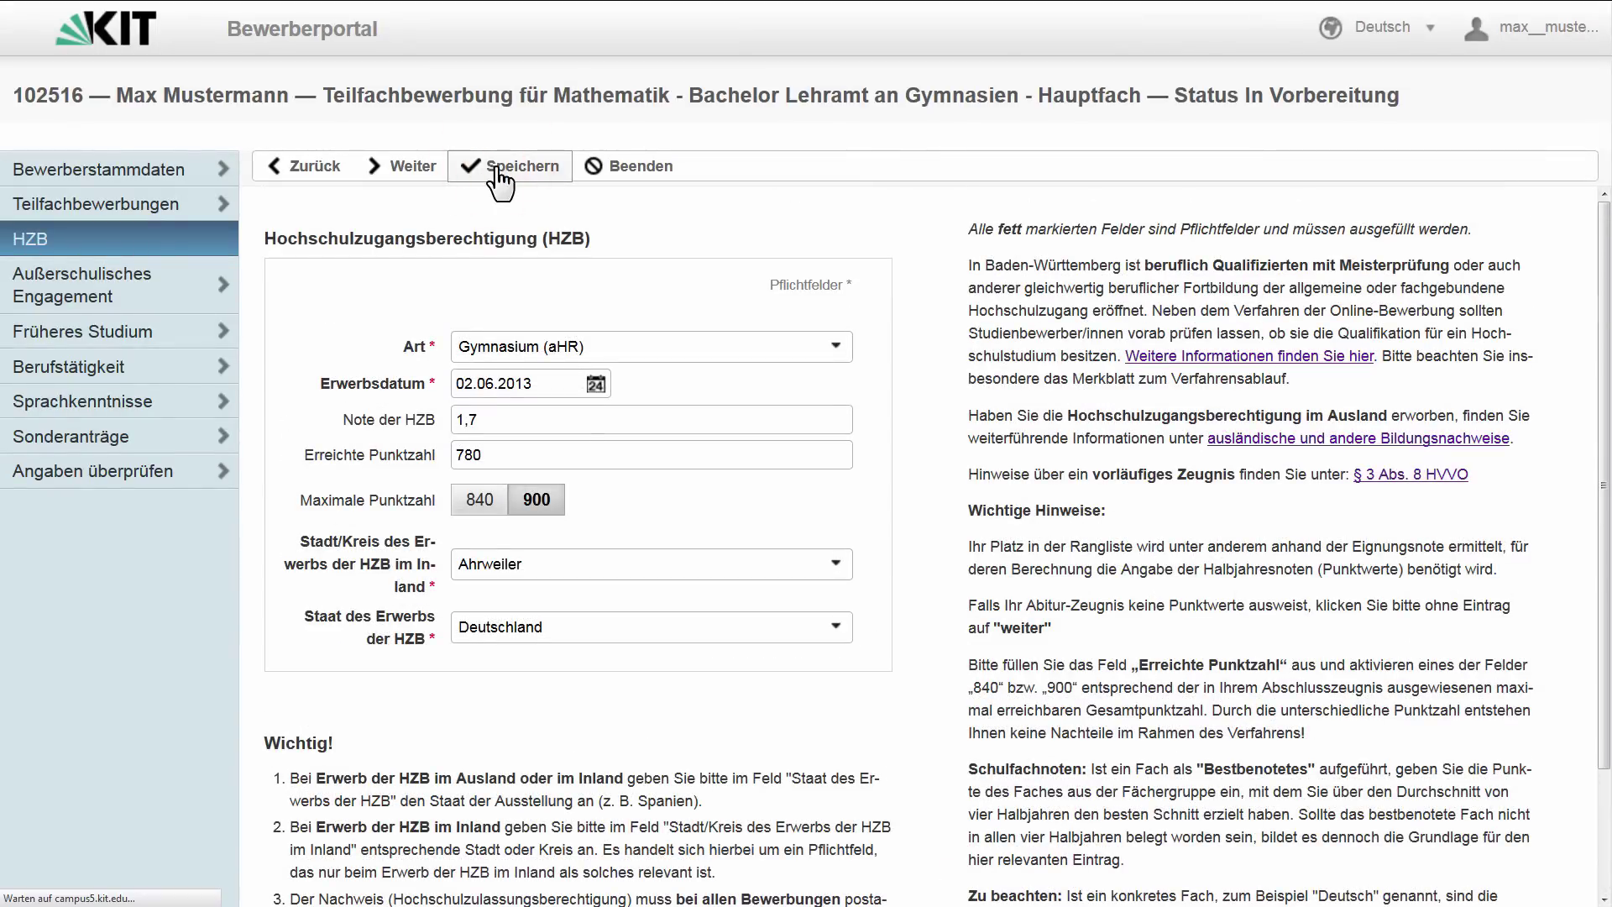
left_click(398, 168)
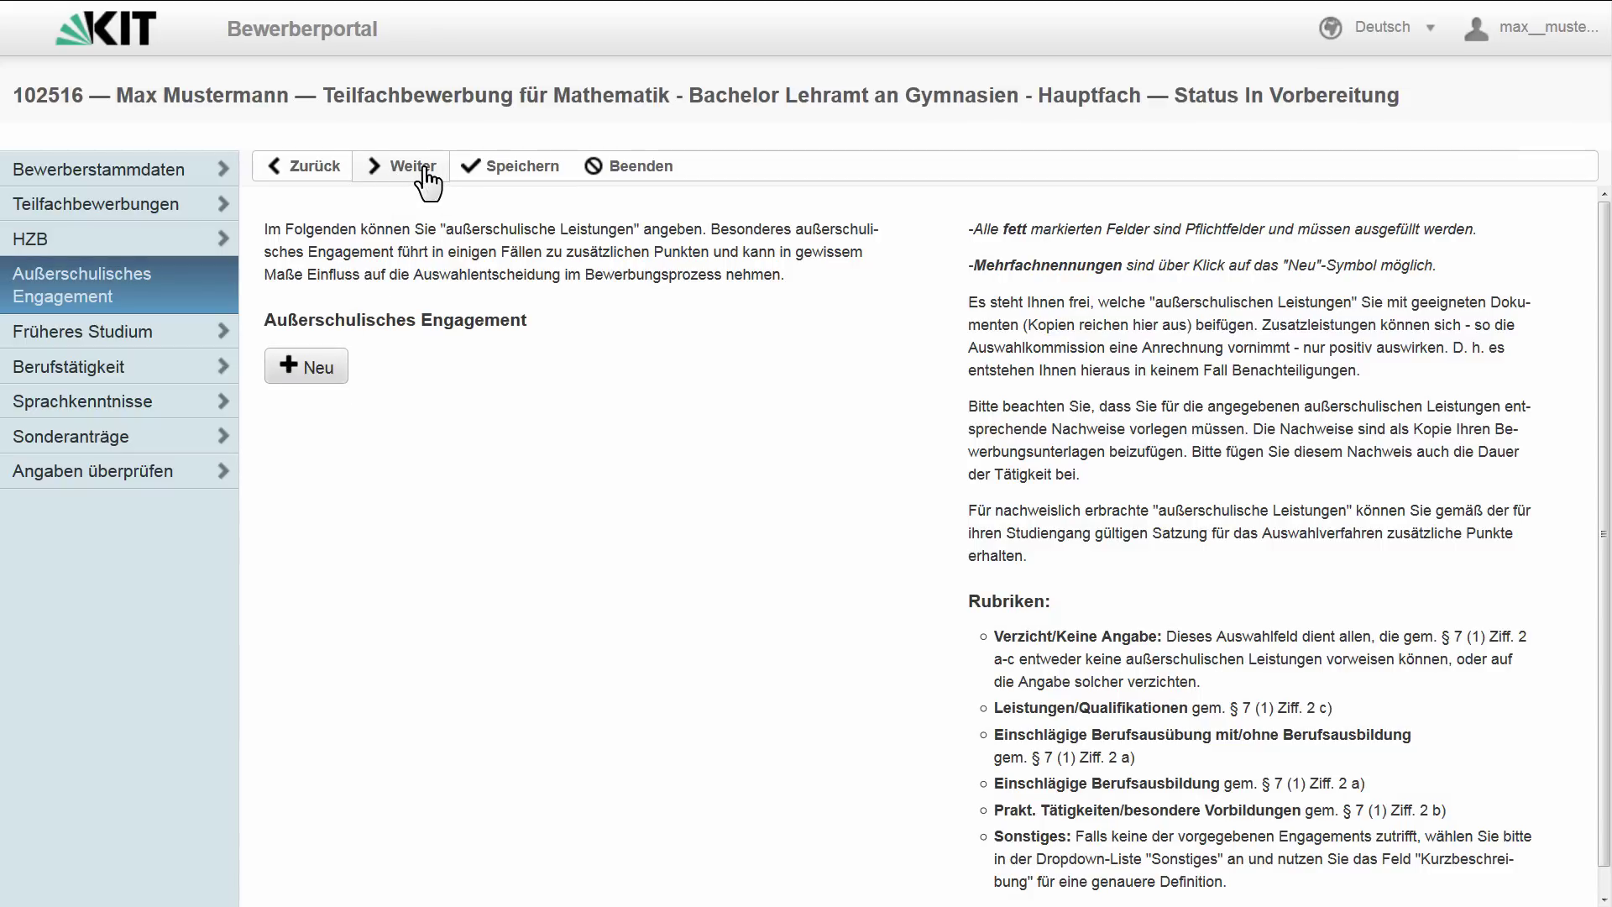
- Record an Erststudium in Deutschland at Eberhard Karls Universität Tübingen
left_click(426, 171)
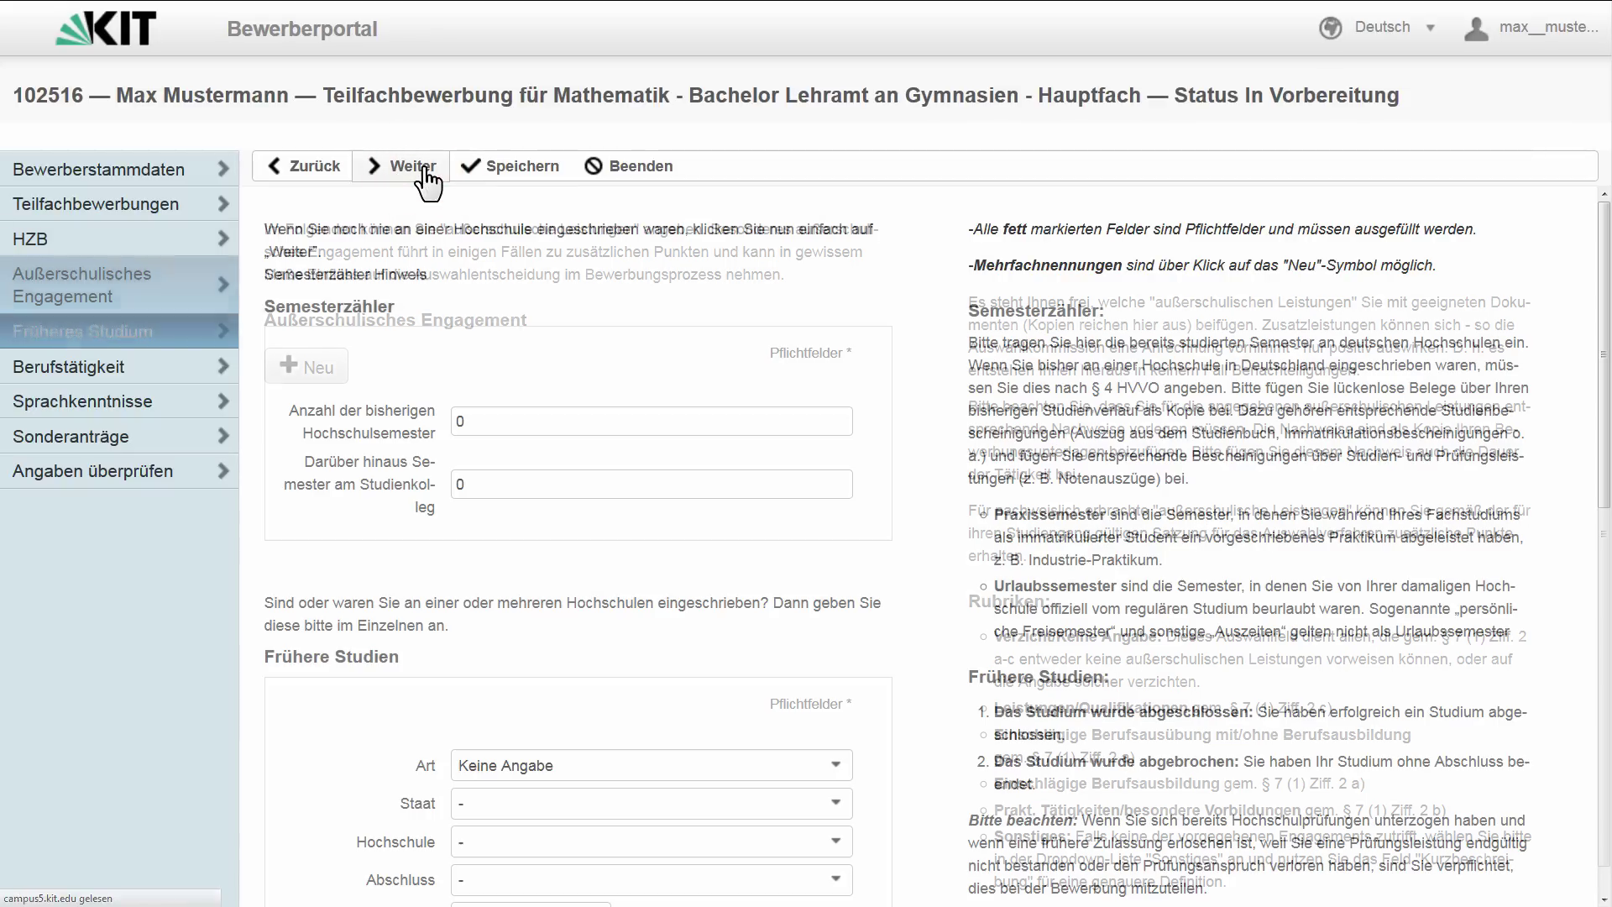
scroll(702, 532, "down", 5)
left_click(683, 319)
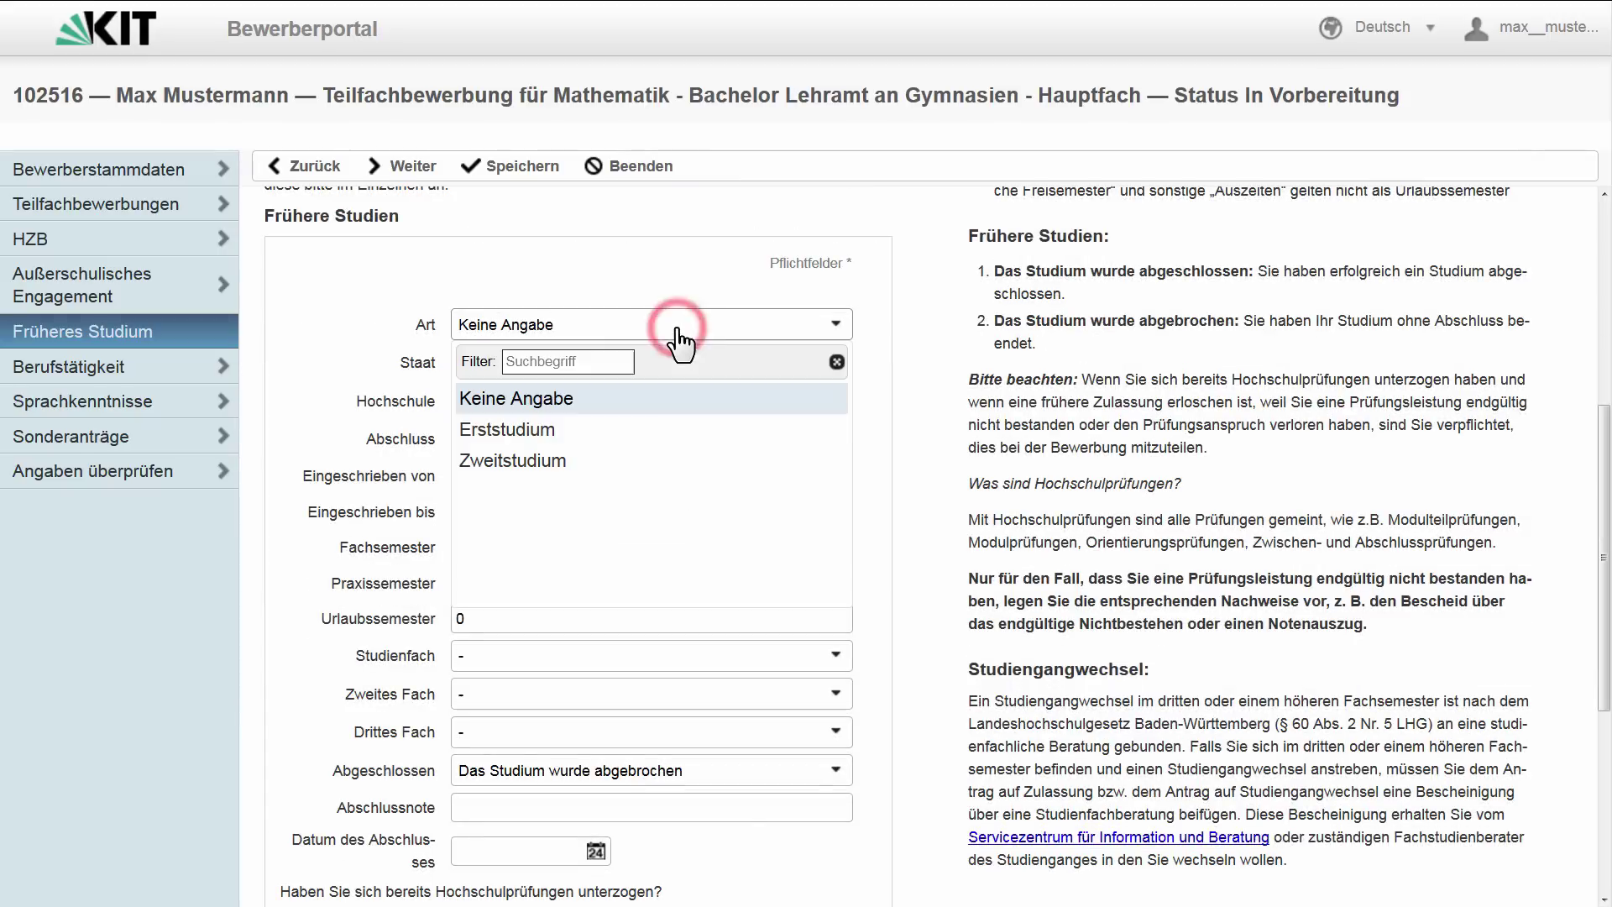
left_click(588, 430)
left_click(586, 366)
type("de")
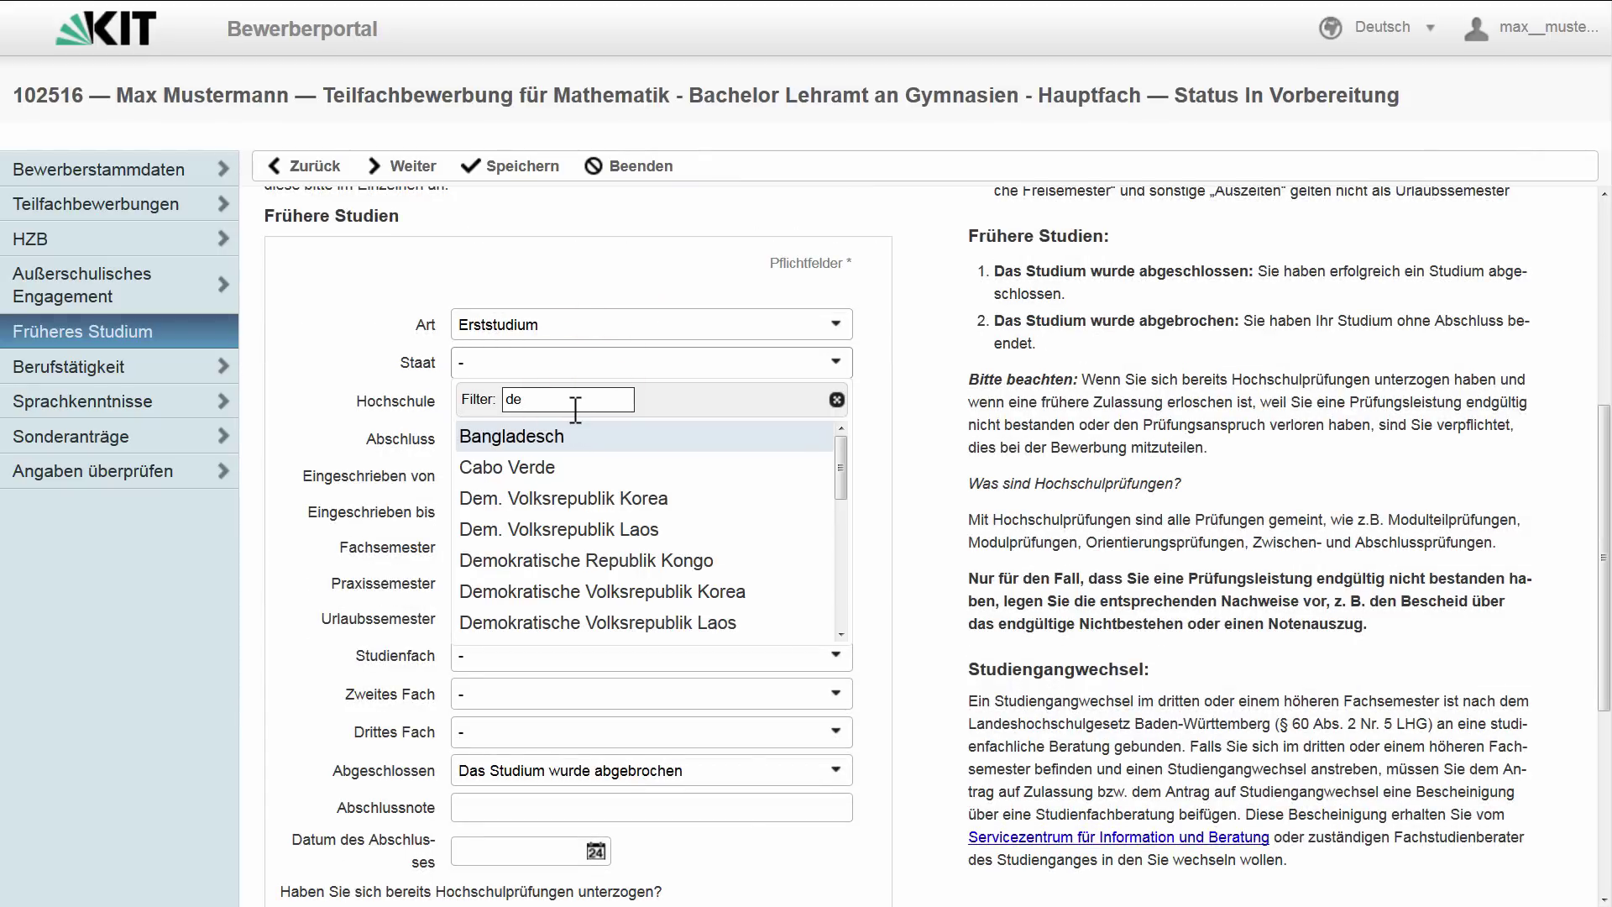
type("u")
left_click(566, 430)
left_click(566, 401)
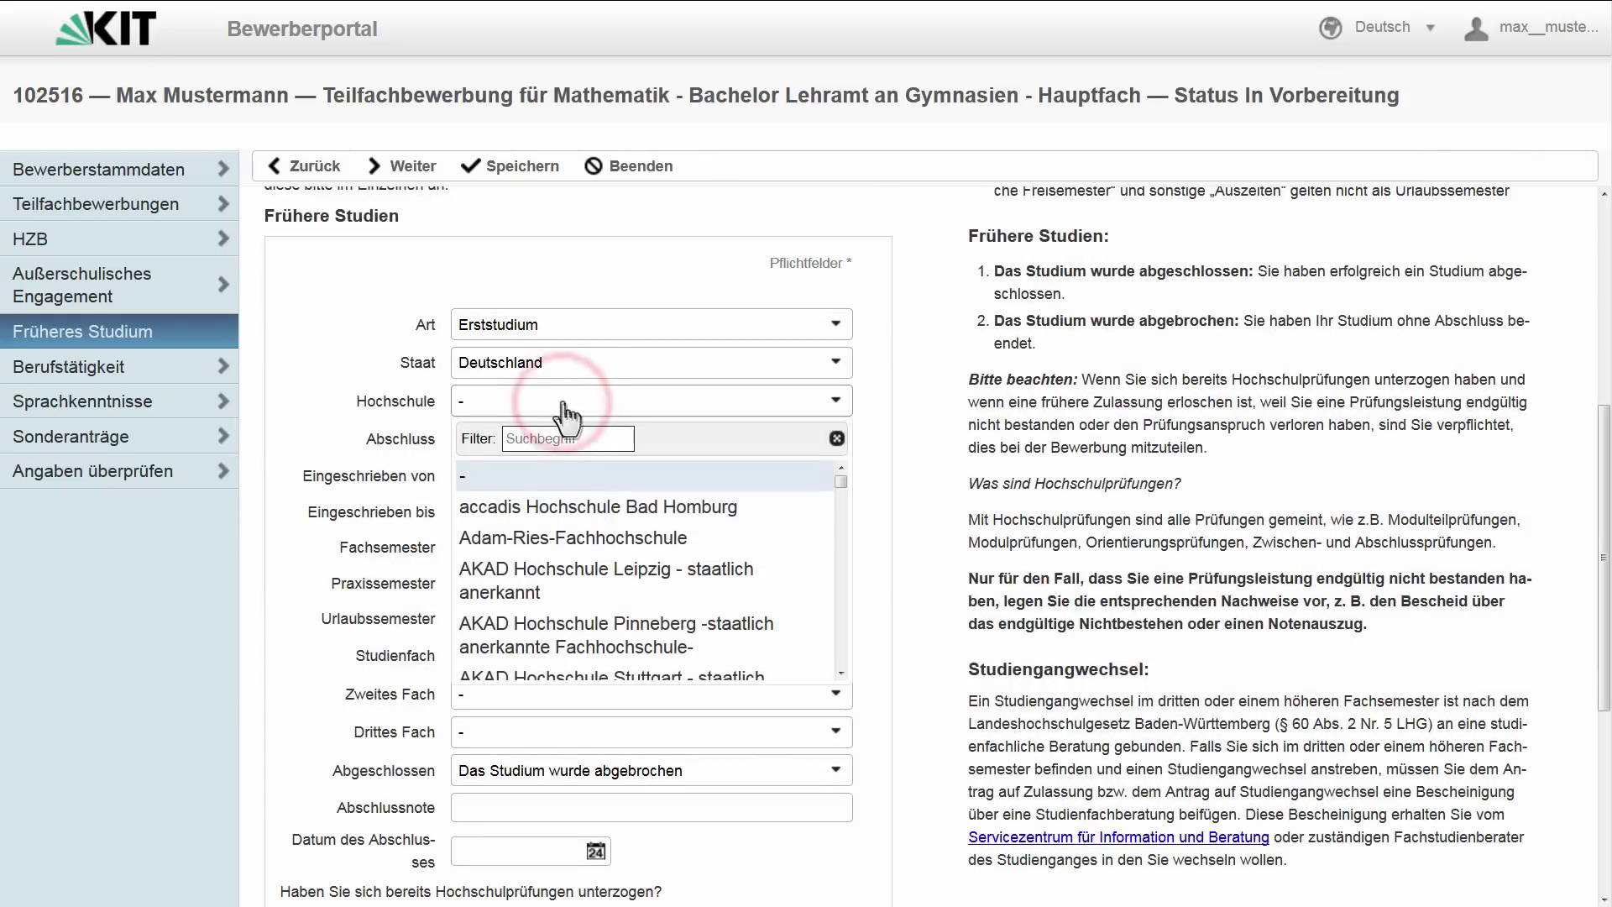
left_click(568, 439)
type("tüb")
left_click(568, 468)
- Set degree Bachelor an Universitäten, enrolled 01.10.2013 to 31.03.2015, with 3 Fachsemester
left_click(566, 439)
left_click(546, 476)
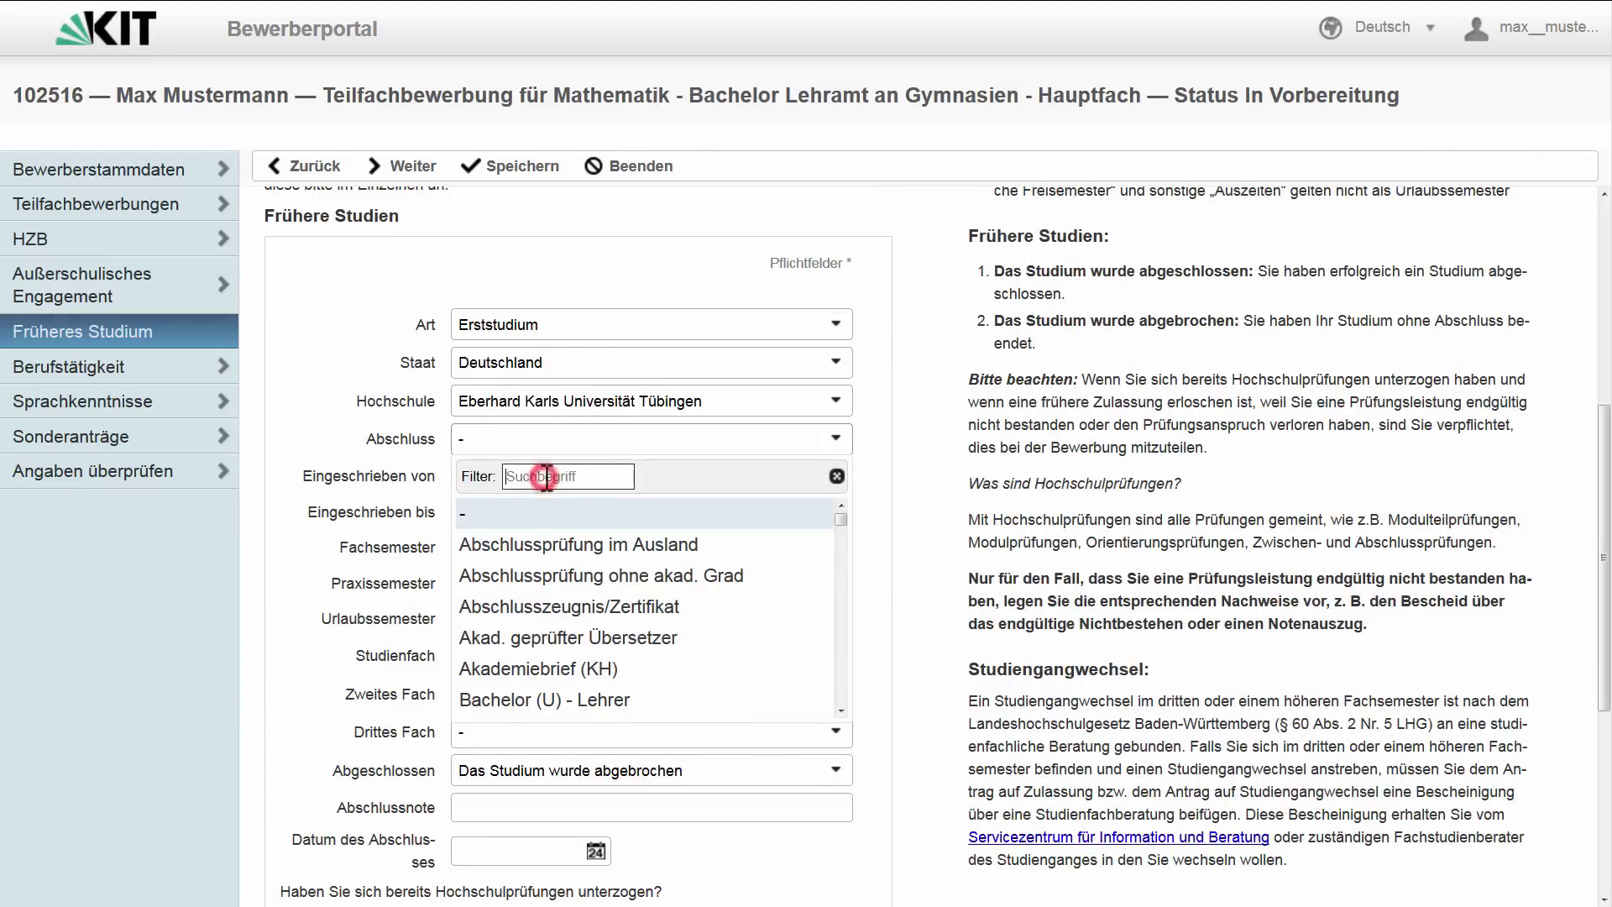
type("bach")
left_click(547, 606)
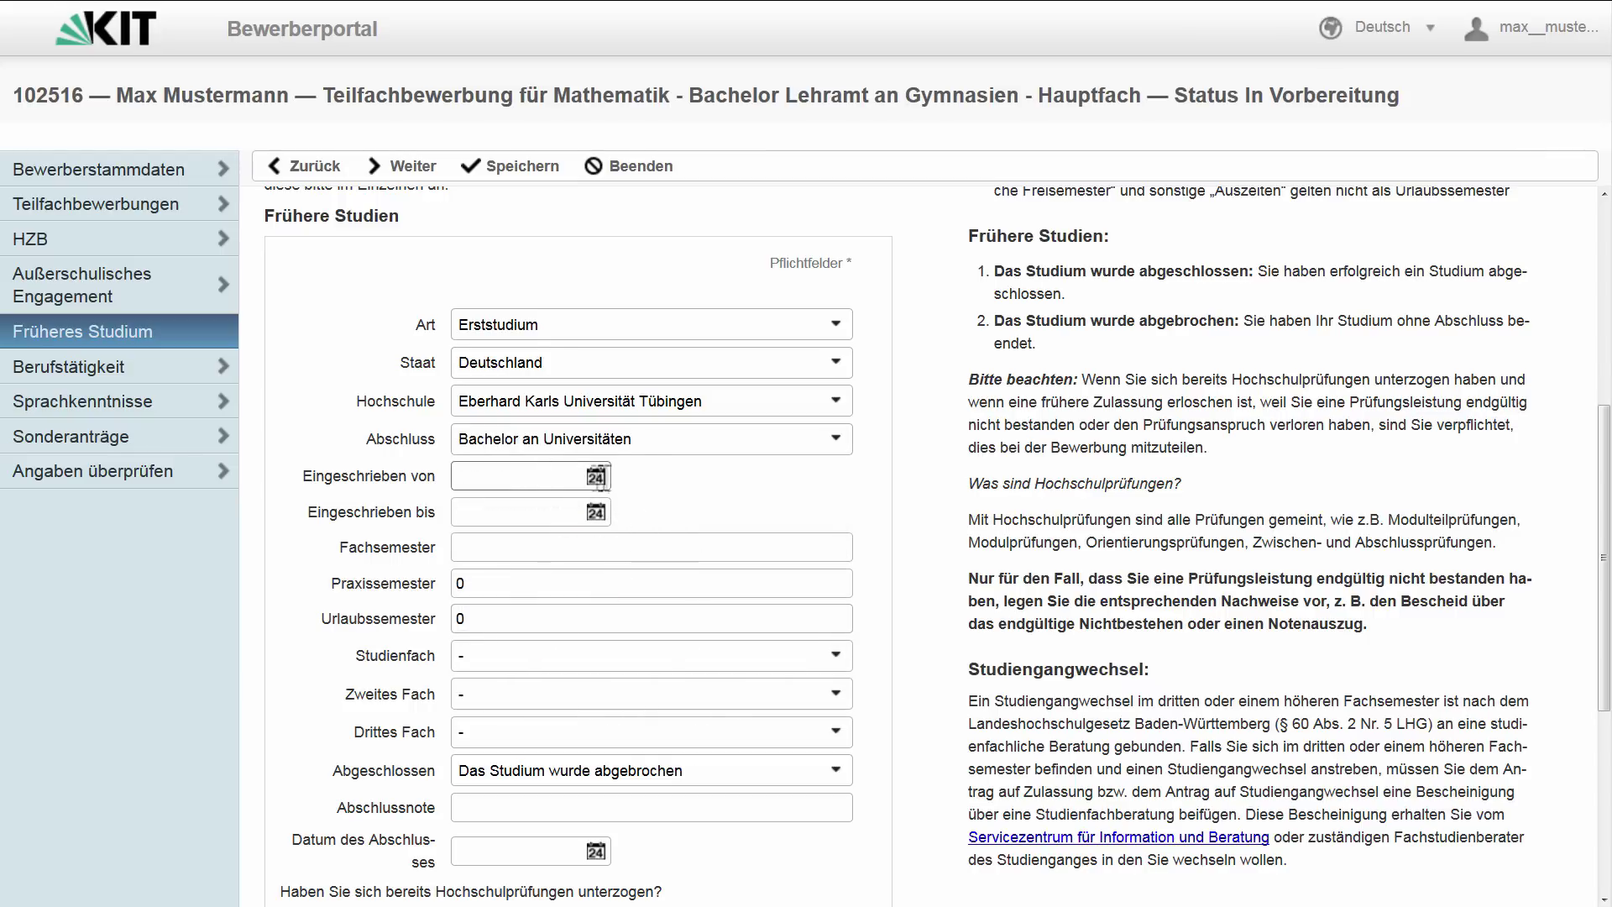
left_click(538, 475)
type("01.10.2013")
key("Tab")
type("3")
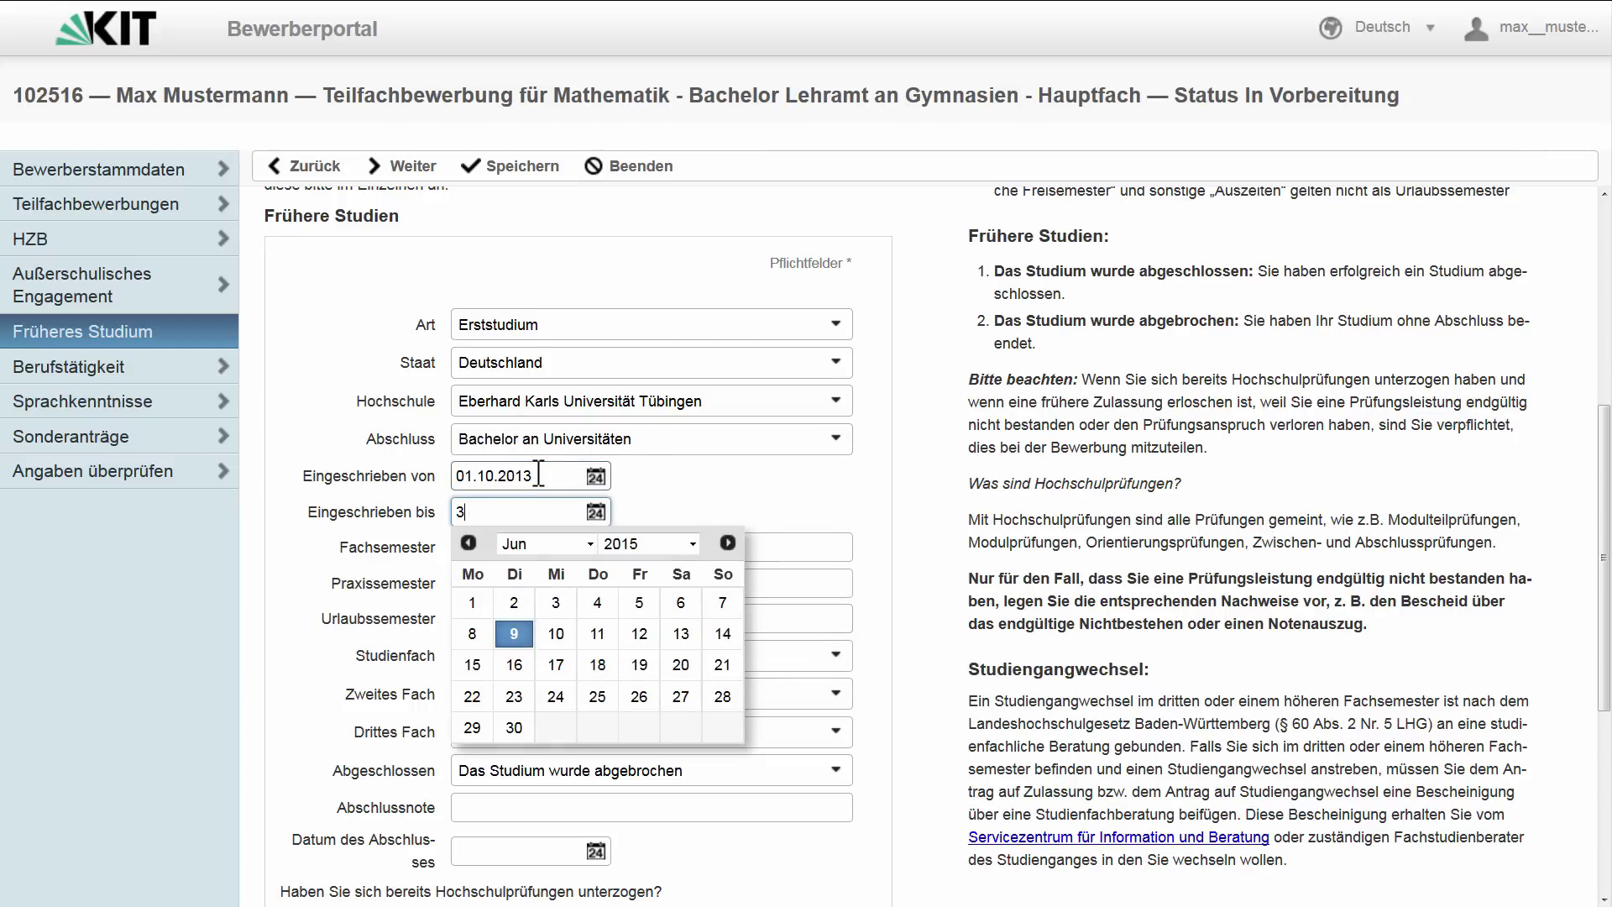
type("1.03.2015")
key("Tab")
type("3")
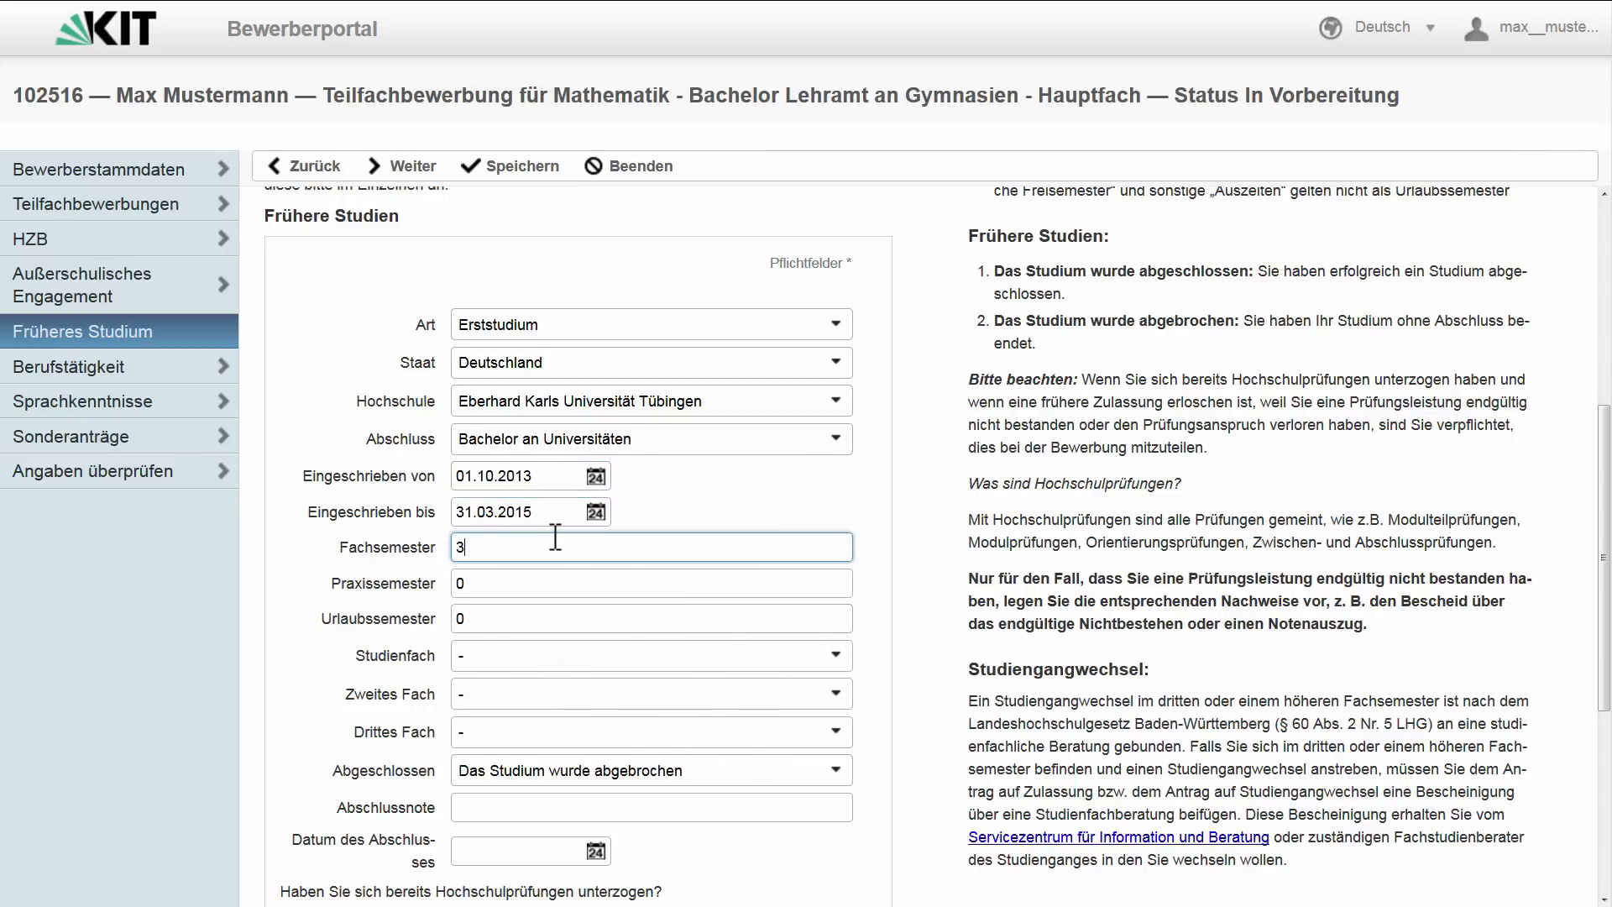
- Choose Ägyptologie as study subject and Afrikanistik as second subject, then continue to Berufstätigkeit
left_click(617, 664)
left_click(617, 622)
left_click(602, 694)
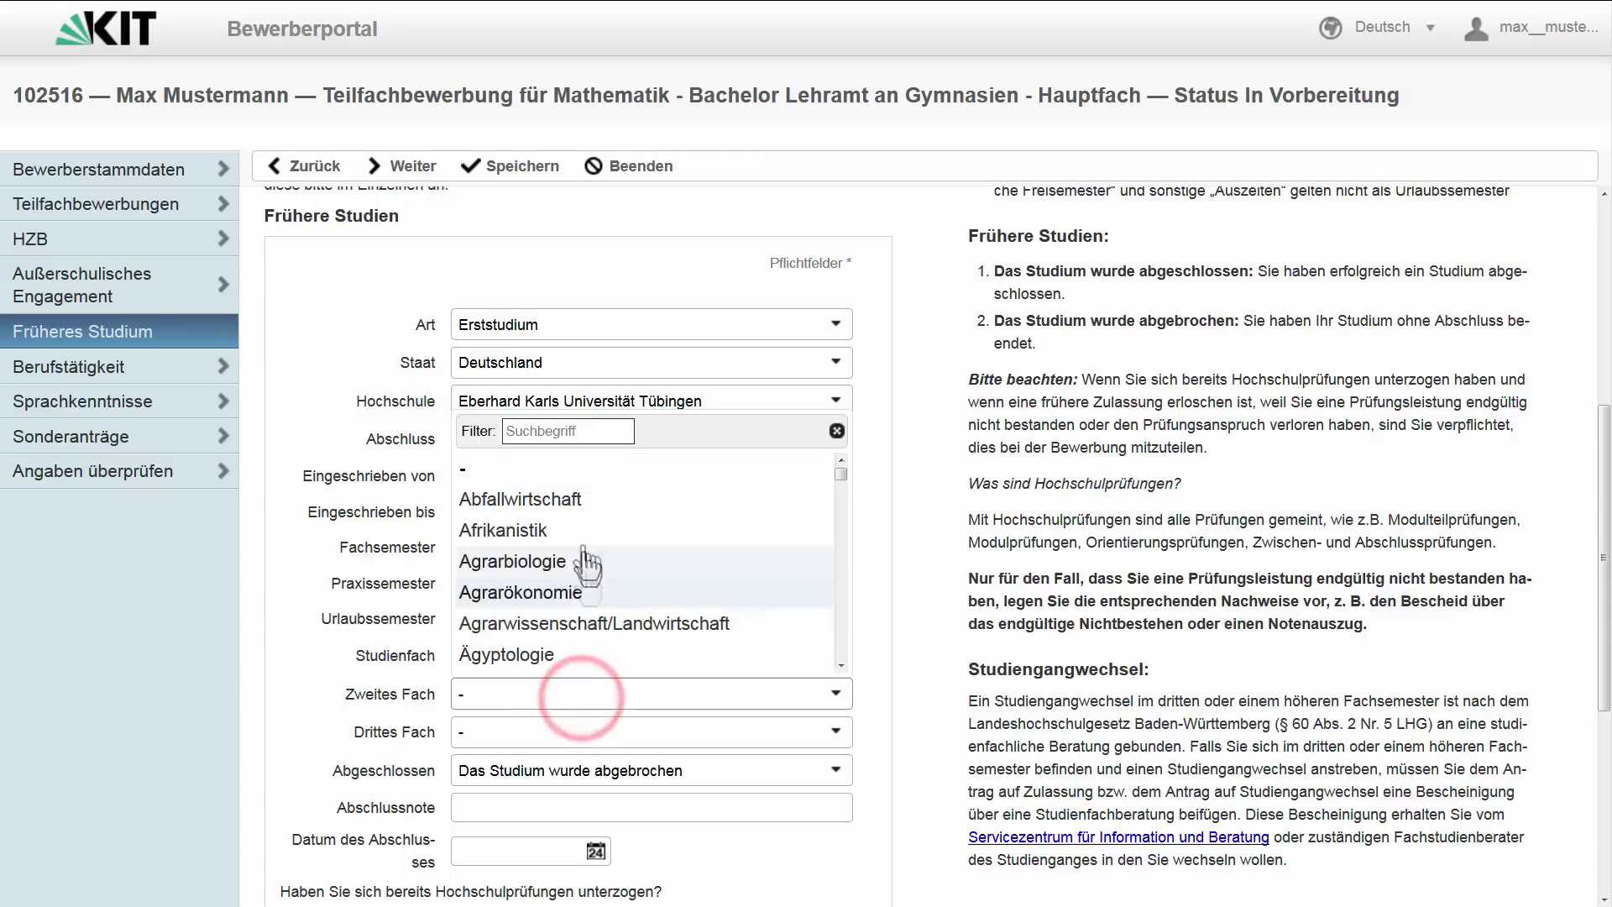
left_click(576, 495)
scroll(334, 694, "down", 5)
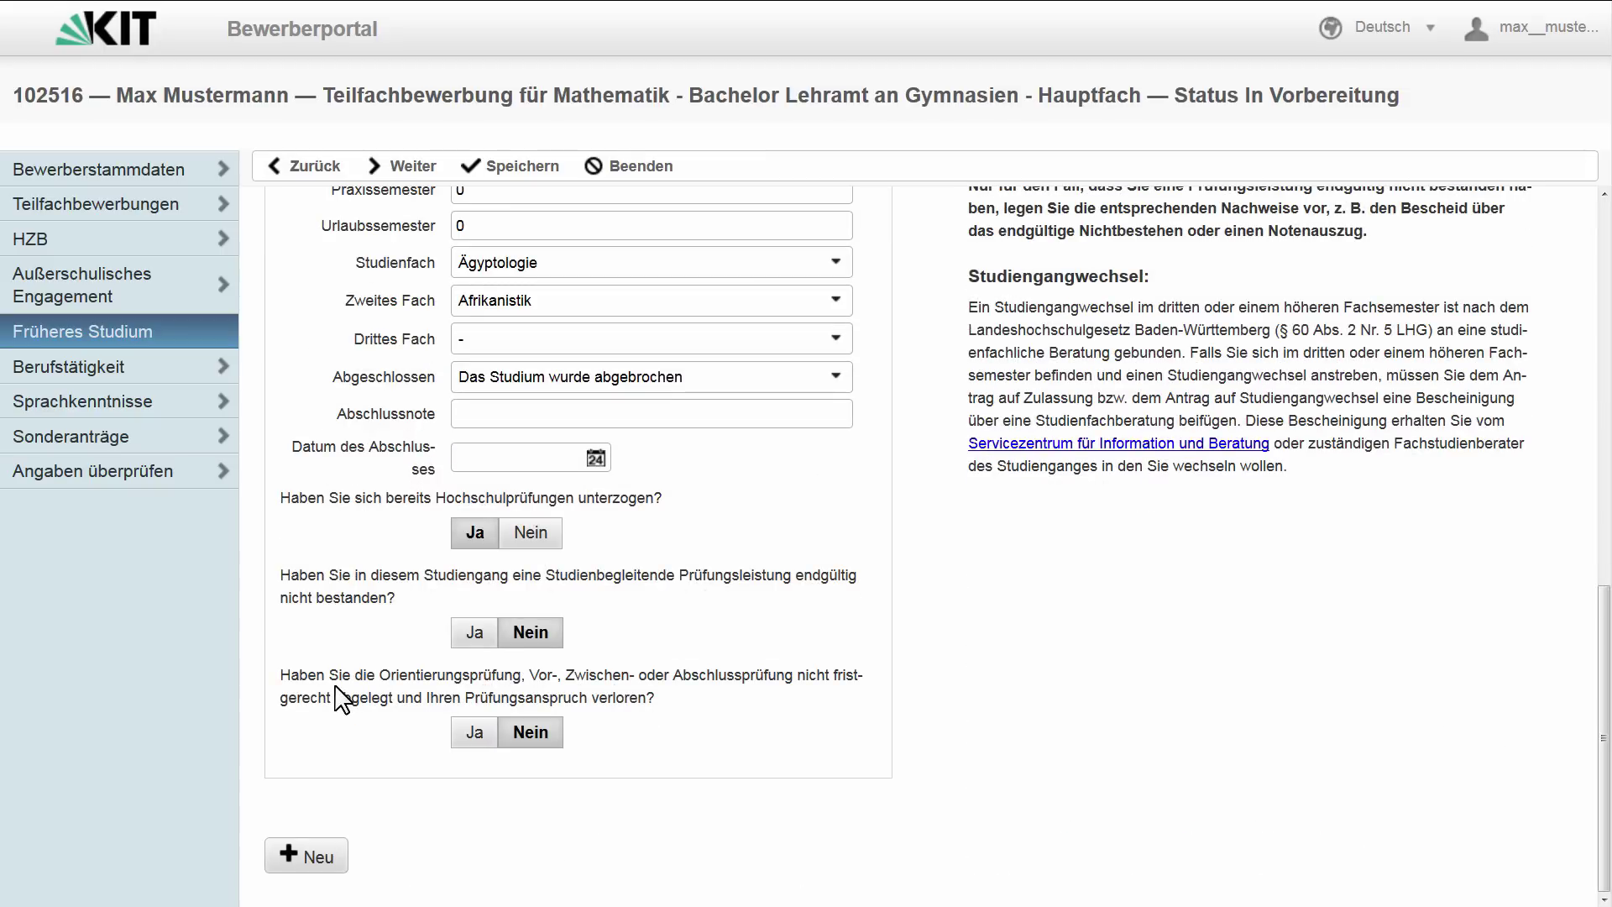
left_click(408, 166)
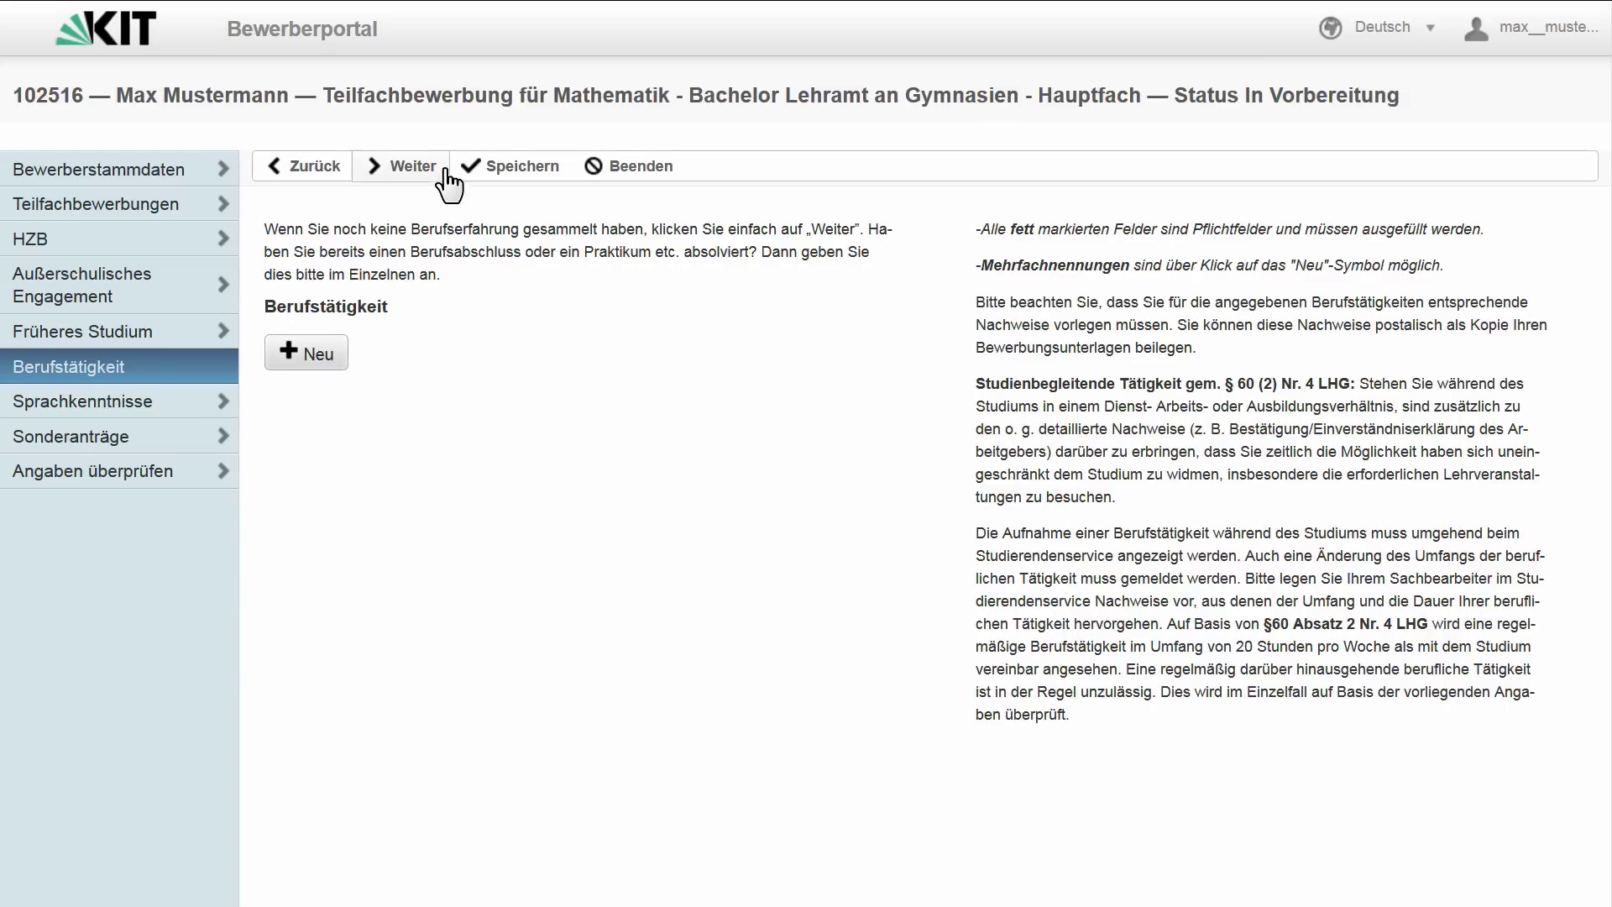
- Pass through Berufstätigkeit, Sprachkenntnisse and Sonderanträge unchanged to reach Angaben überprüfen
left_click(417, 165)
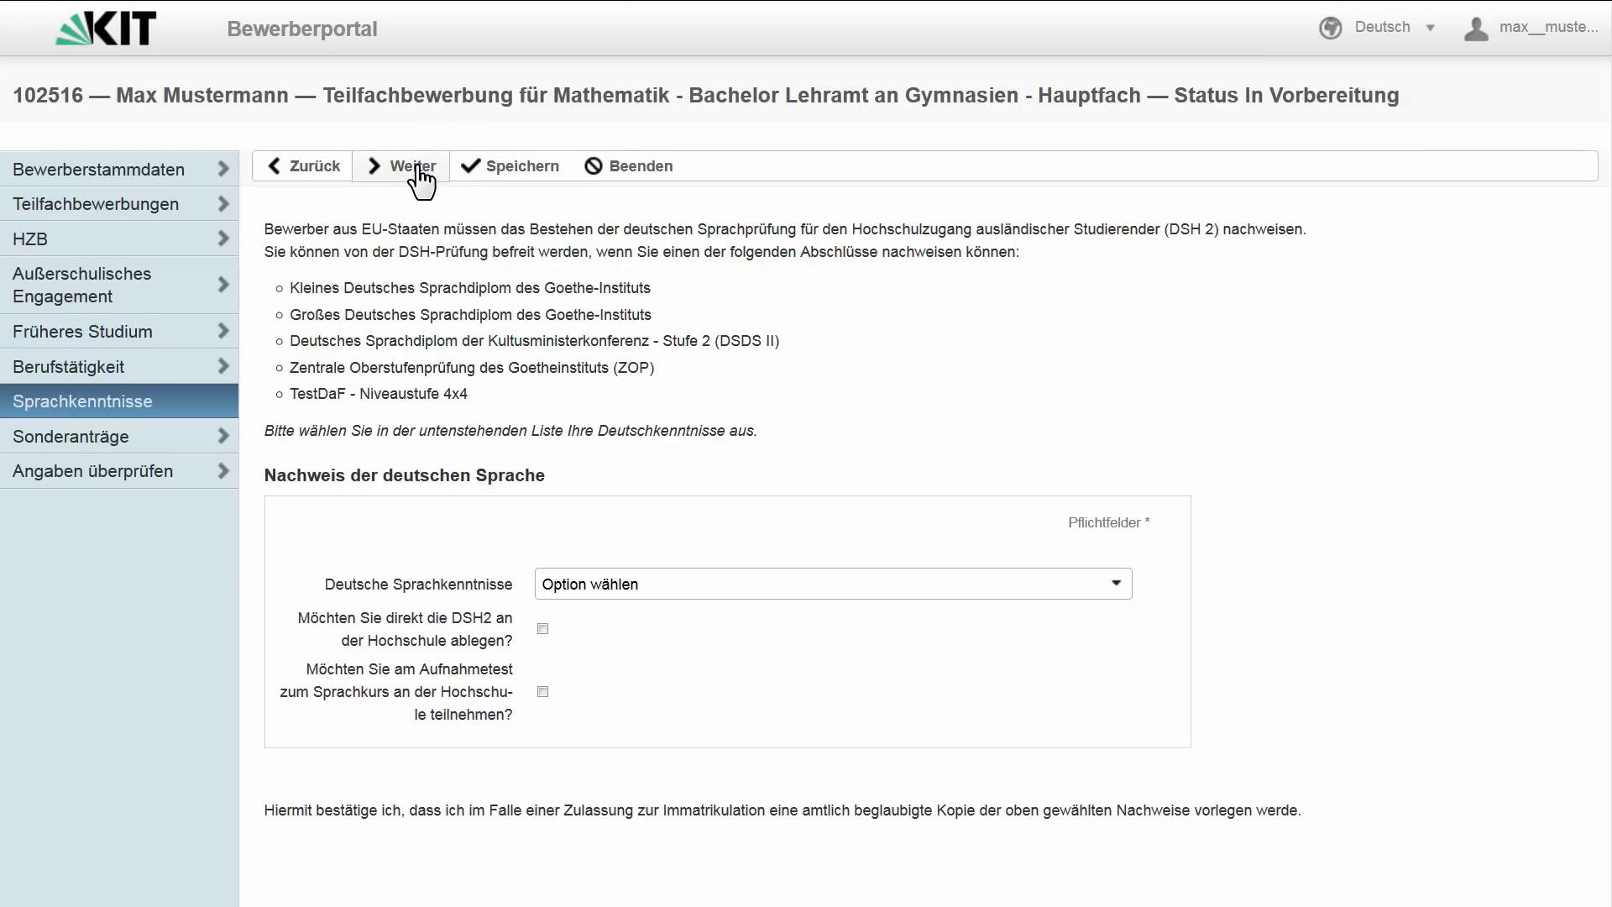
left_click(418, 166)
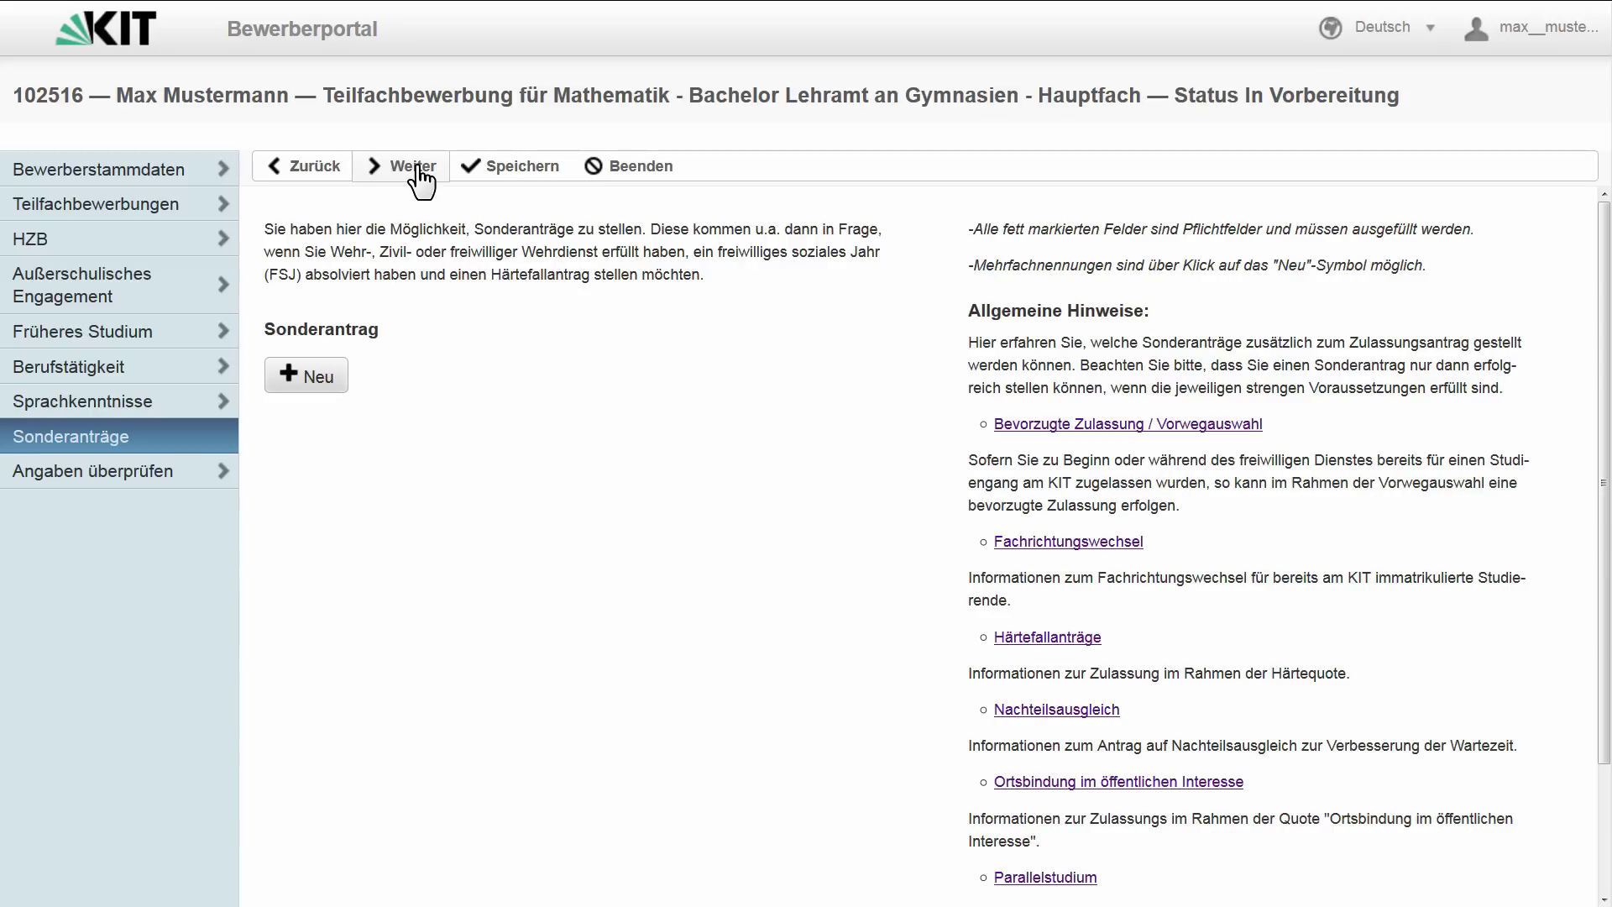
left_click(417, 167)
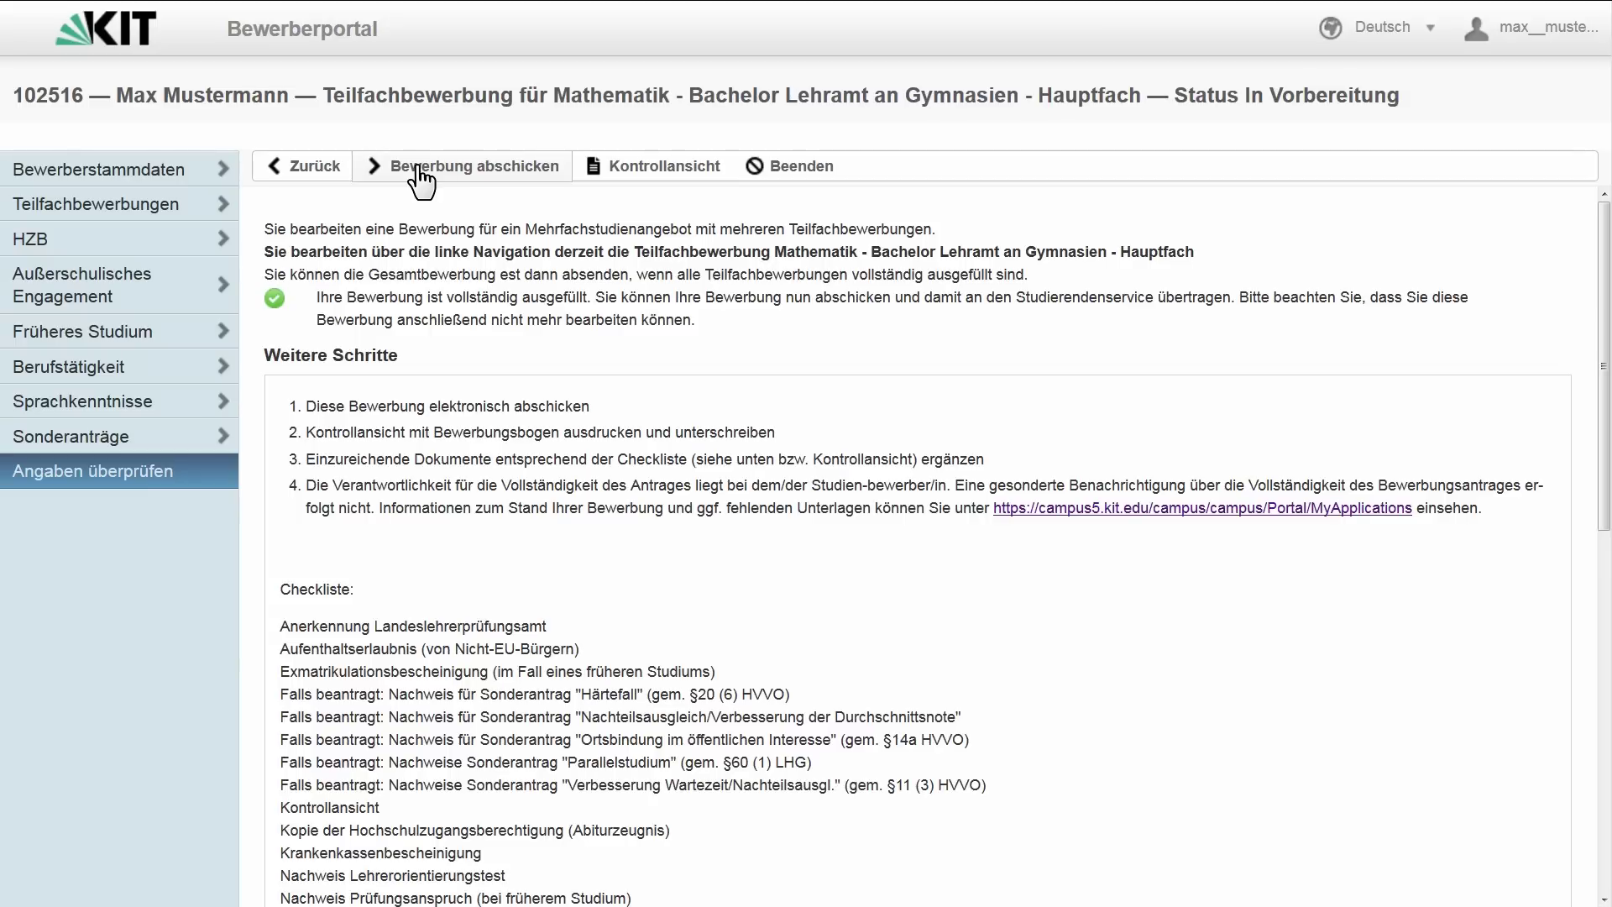
- Submit the Mathematik application with Bewerbung abschicken
left_click(420, 168)
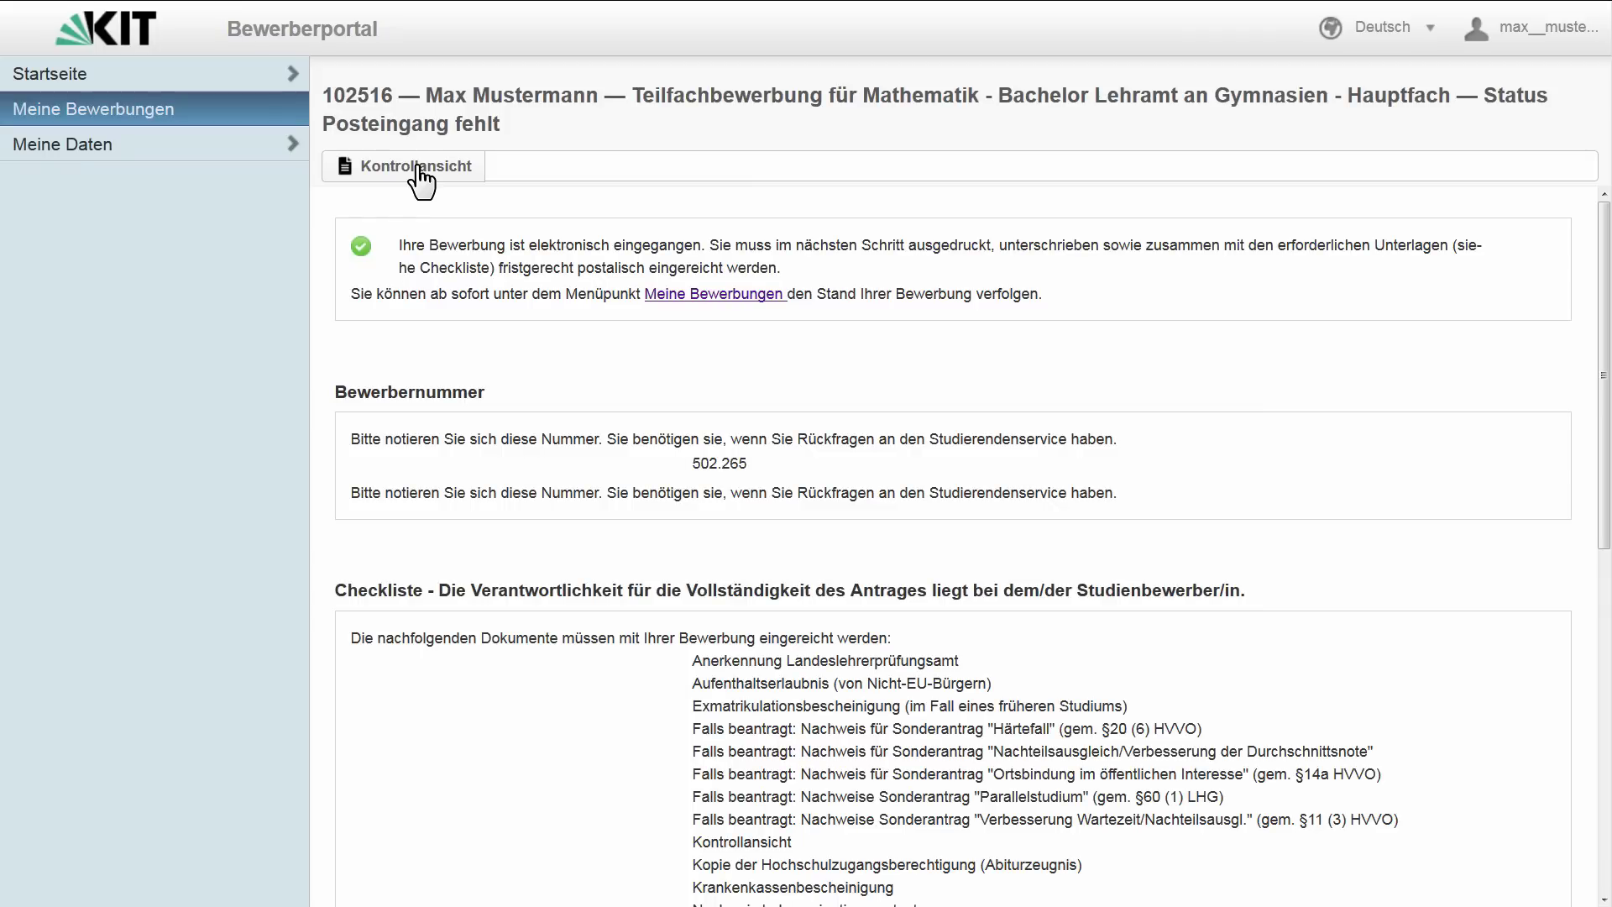
left_click(704, 462)
double_click(704, 462)
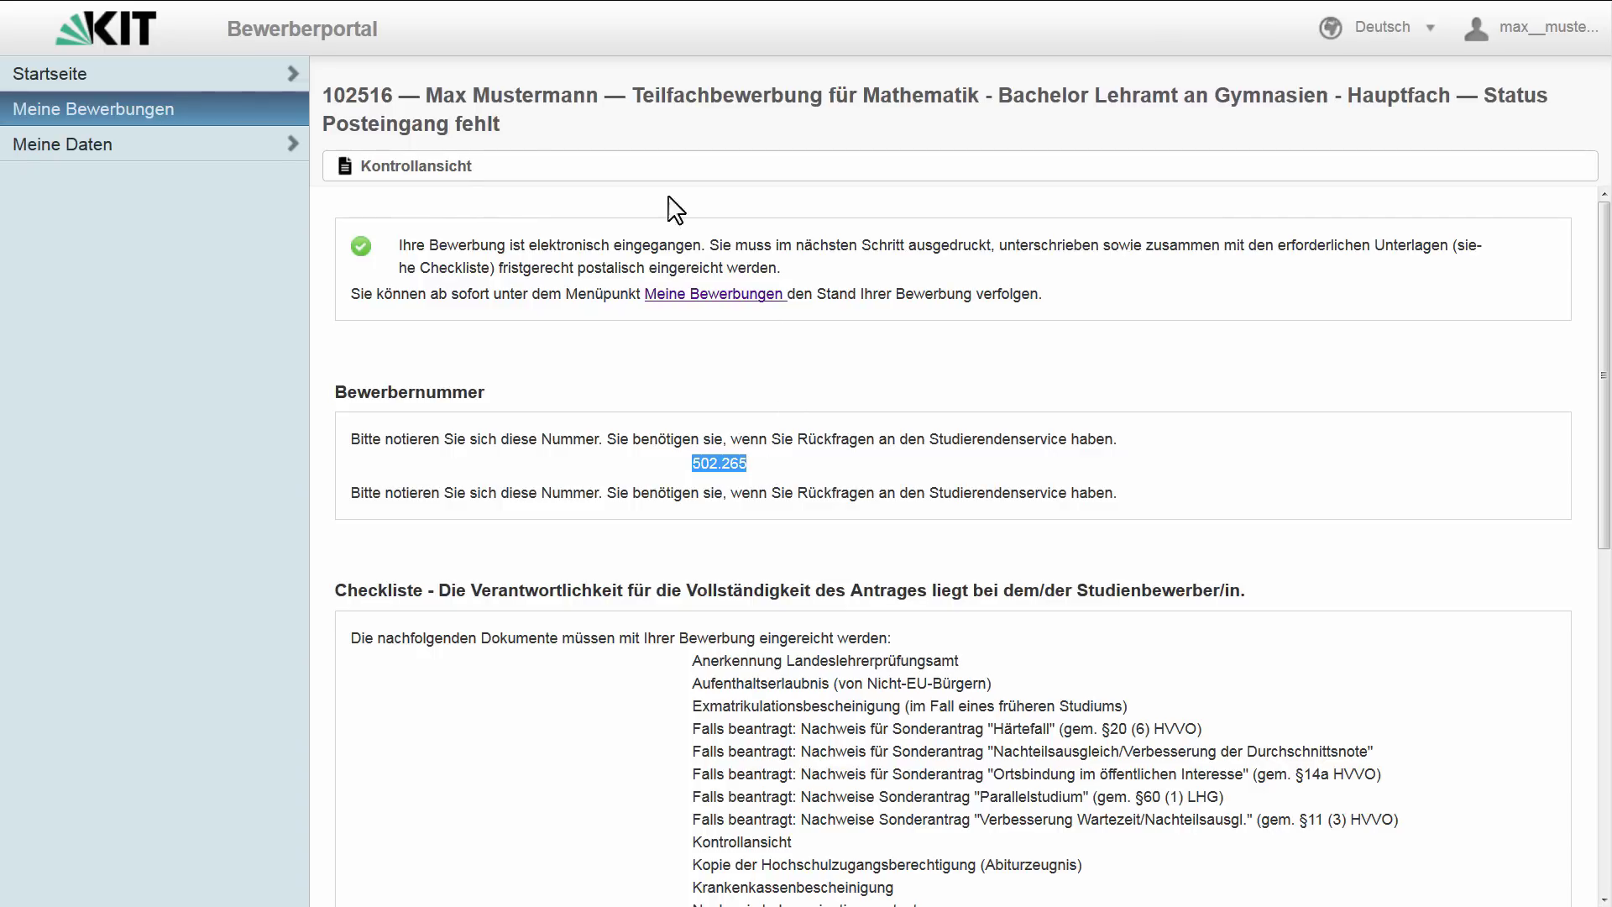
left_click(434, 168)
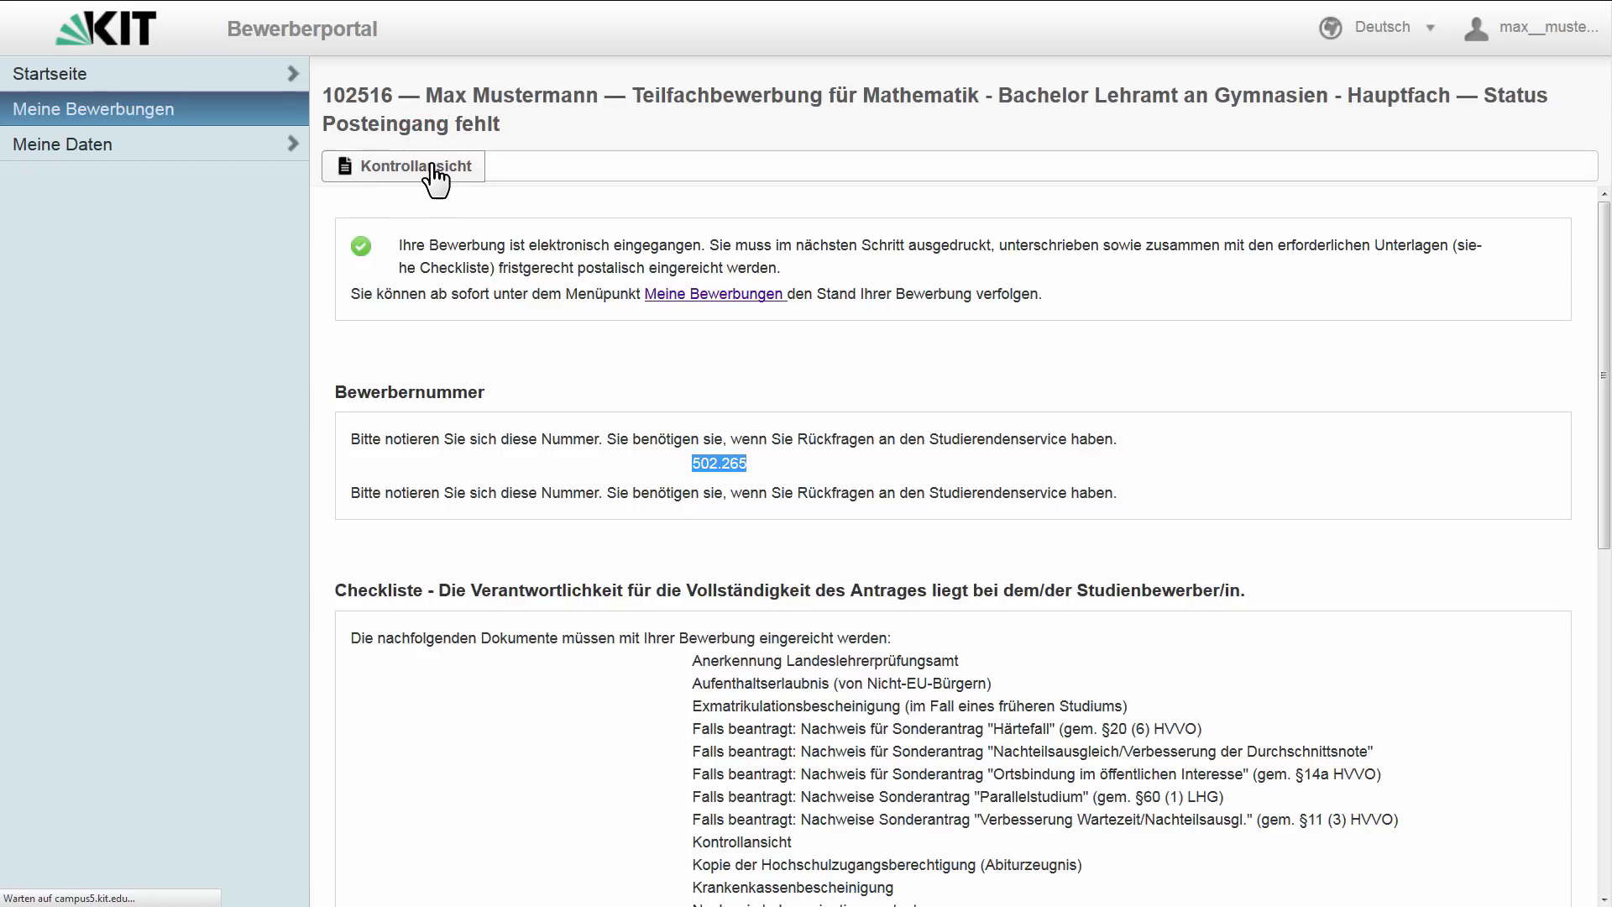